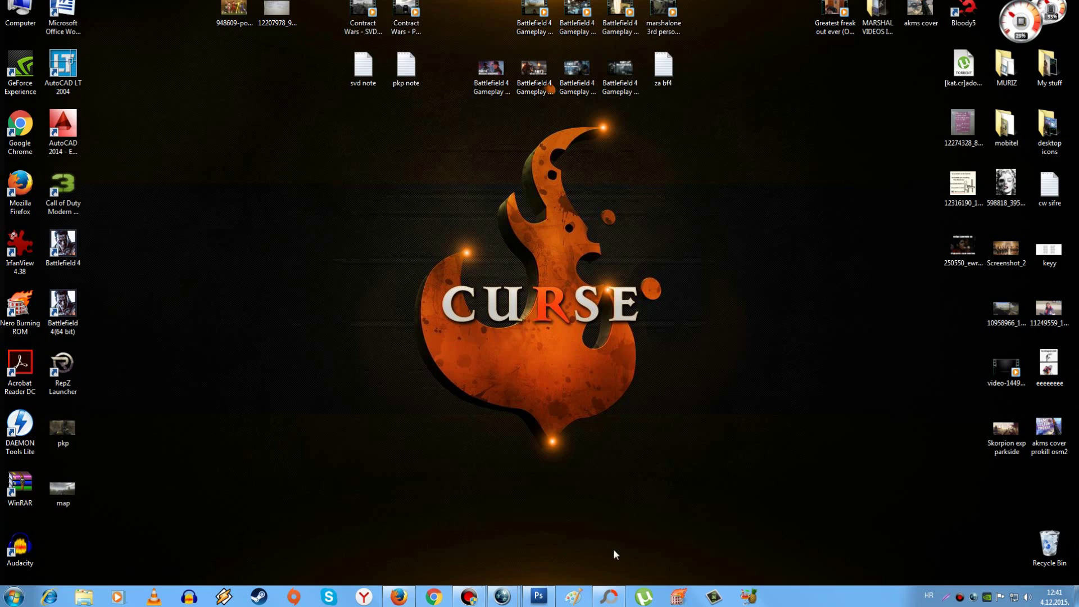
Refresh the desktop twice, then view the pkp screenshot in Picture Manager and close it.
{"action": "right_click", "coordinate": [408, 318]}
{"action": "left_click", "coordinate": [444, 351]}
{"action": "right_click", "coordinate": [397, 319]}
{"action": "left_click", "coordinate": [405, 353]}
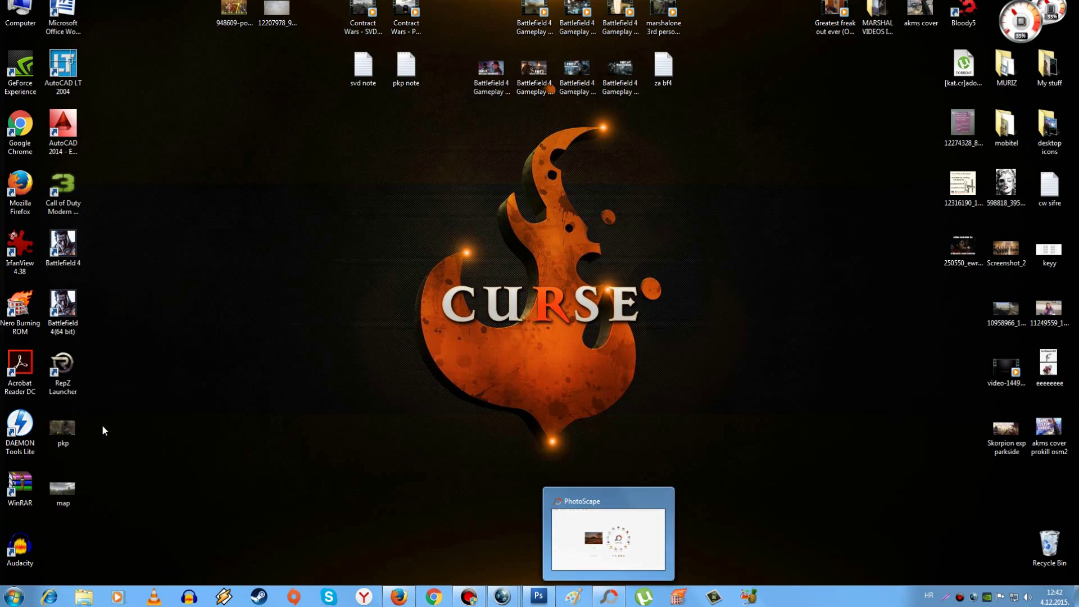
{"action": "double_click", "coordinate": [63, 428]}
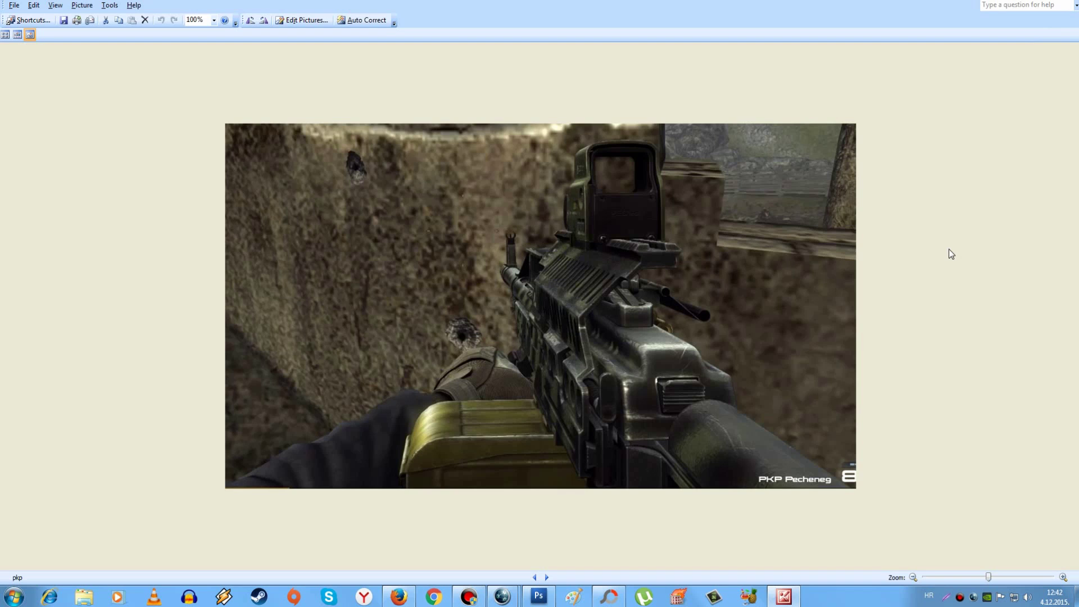
{"action": "key", "text": "alt+F4"}
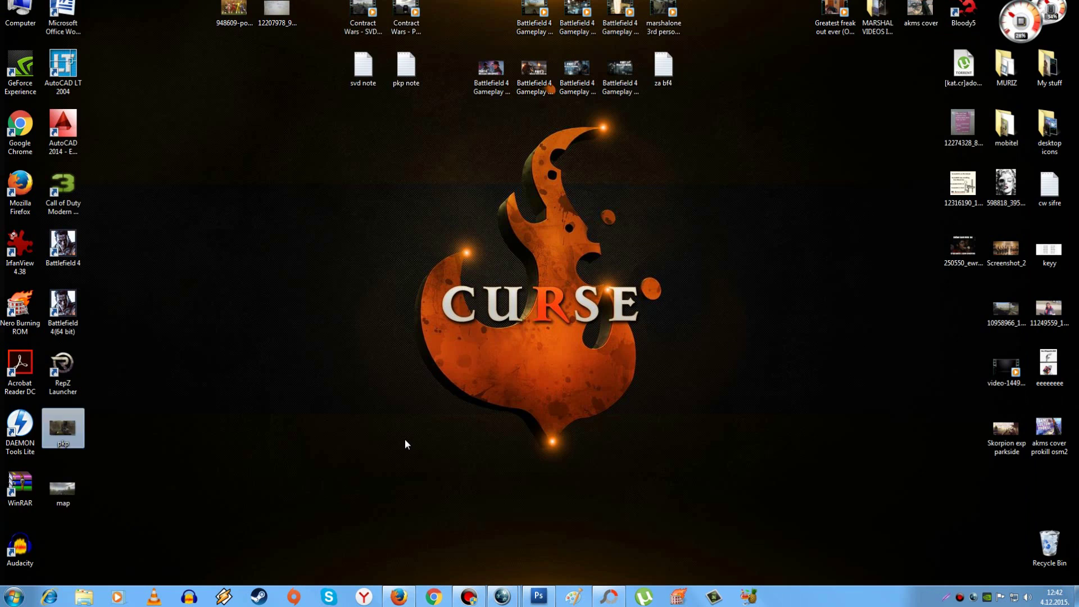
Load map.jpg from the Desktop folder into PhotoScape's Editor.
{"action": "left_click", "coordinate": [602, 597]}
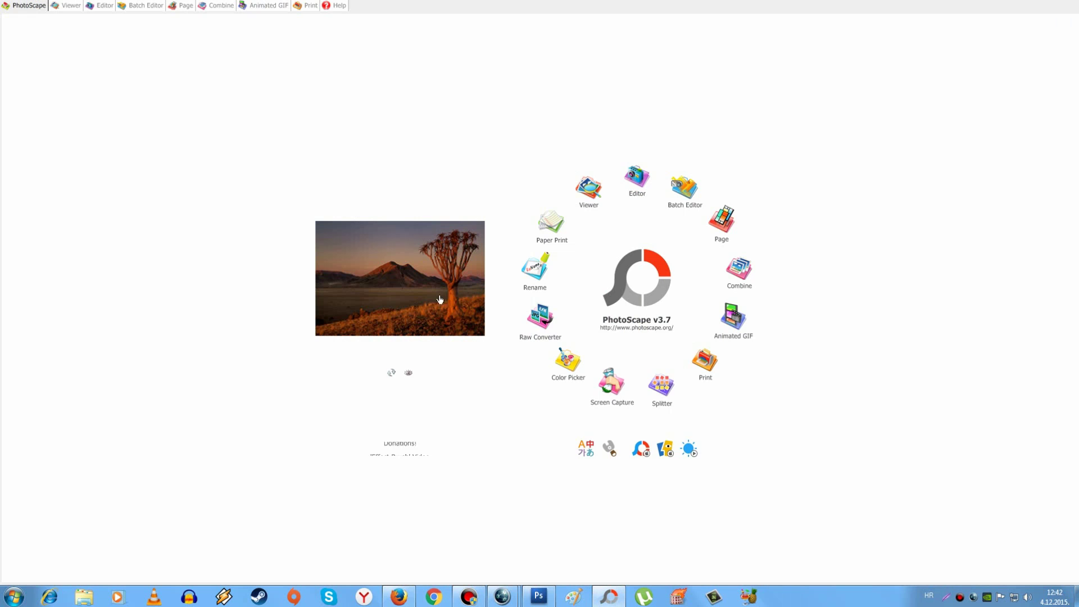
{"action": "left_click", "coordinate": [95, 6]}
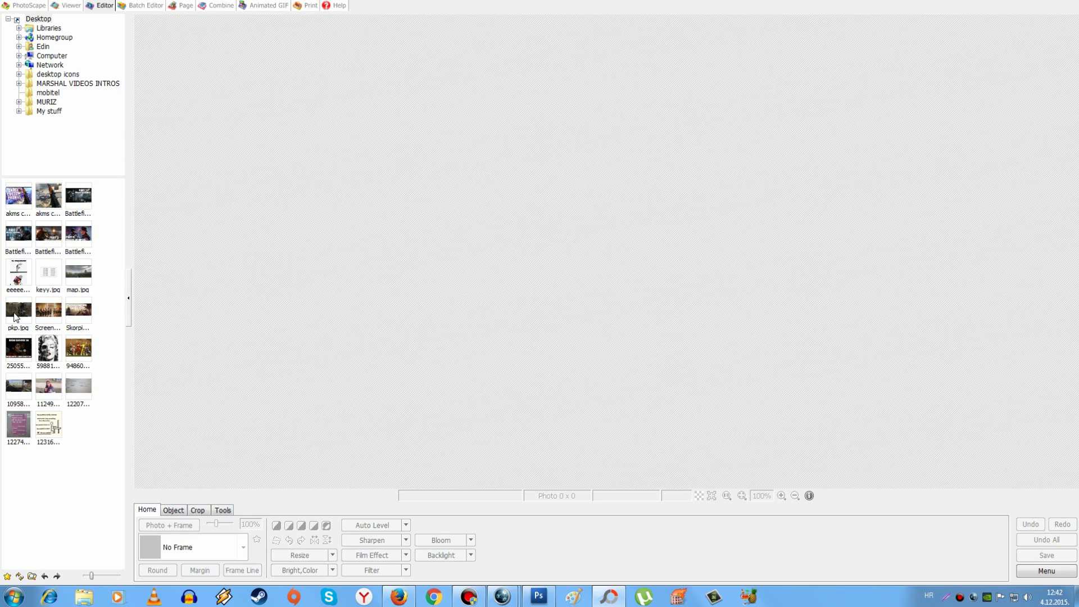
{"action": "left_click", "coordinate": [86, 269]}
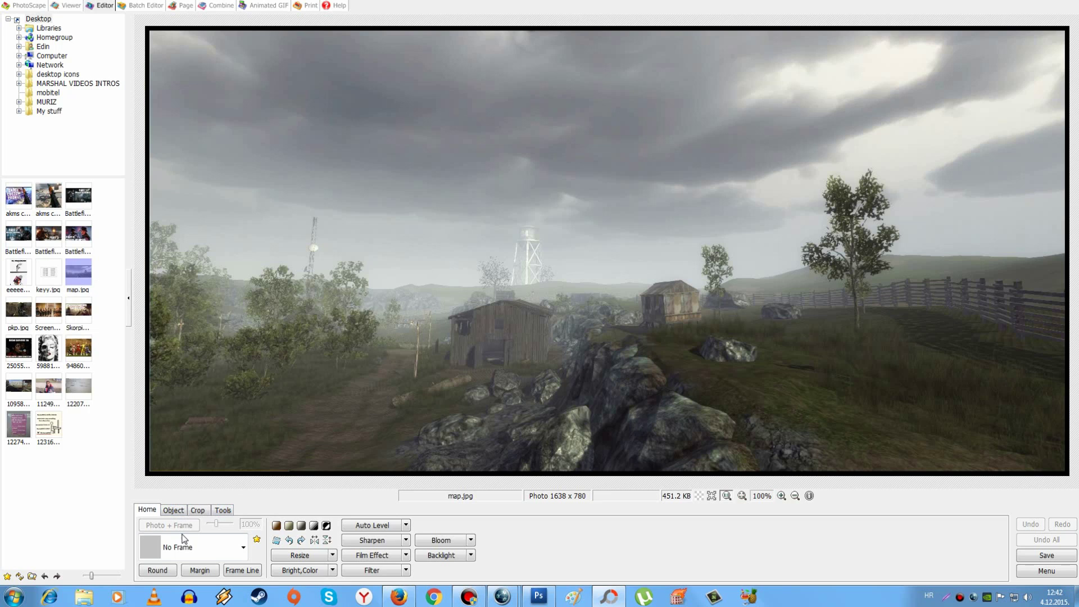
Add the text 'PKP Pecheneg' with a thickness-9 black outline and a lavender-blue shadow.
{"action": "left_click", "coordinate": [174, 511]}
{"action": "left_click", "coordinate": [159, 540]}
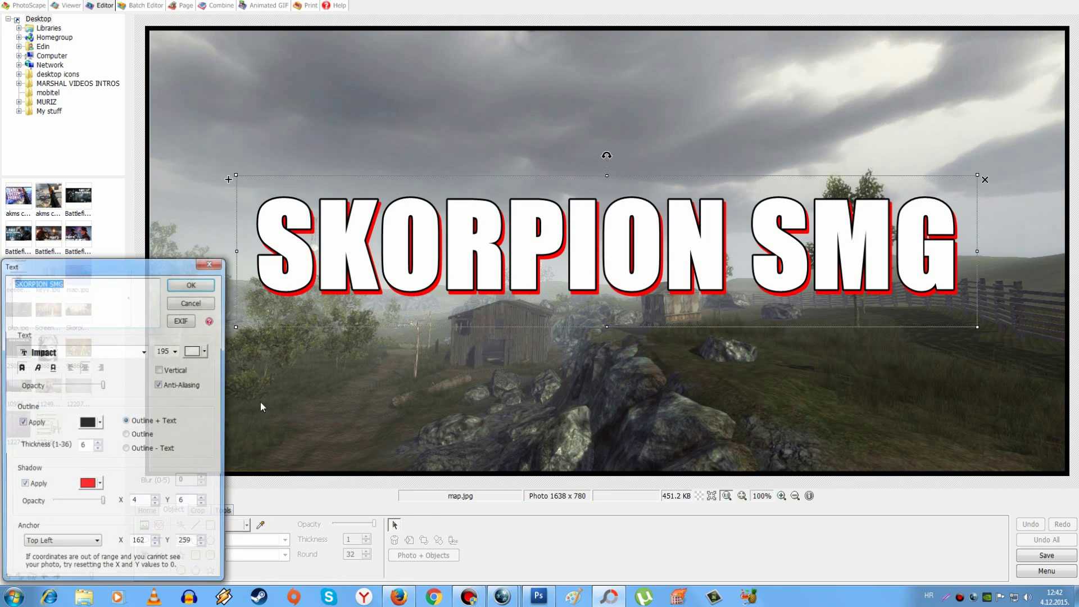
{"action": "type", "text": "PKP Pecheneg"}
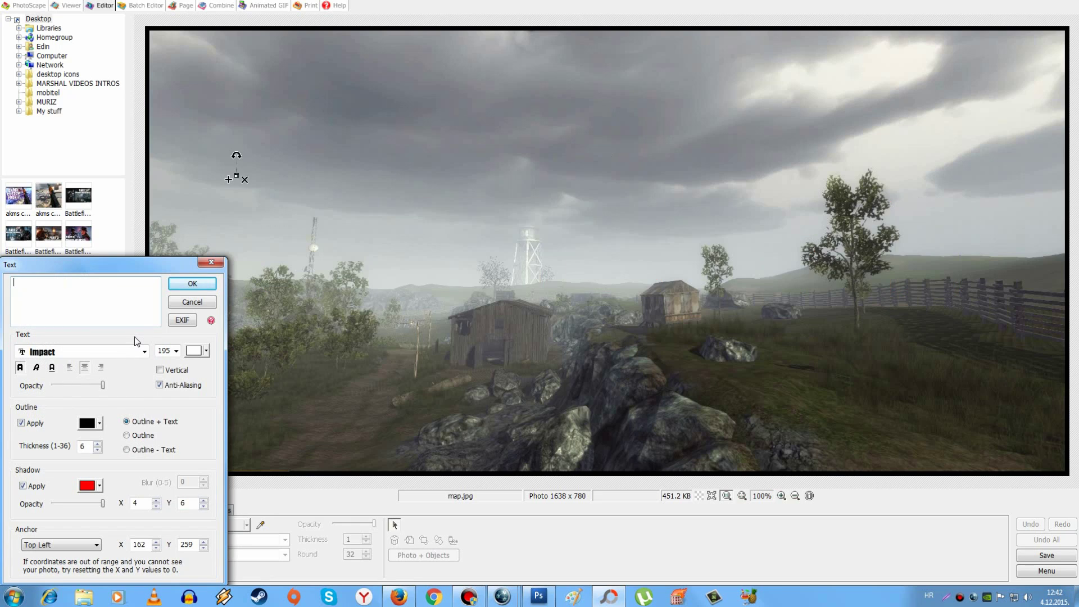
{"action": "left_click", "coordinate": [22, 485]}
{"action": "left_click", "coordinate": [97, 445]}
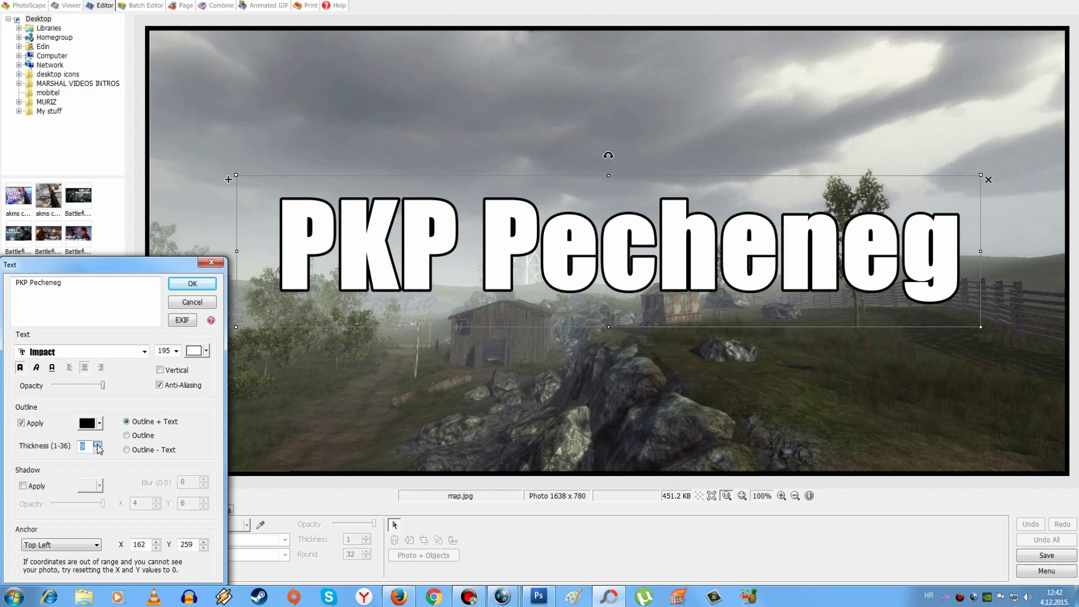
{"action": "left_click", "coordinate": [24, 487]}
{"action": "left_click", "coordinate": [101, 486]}
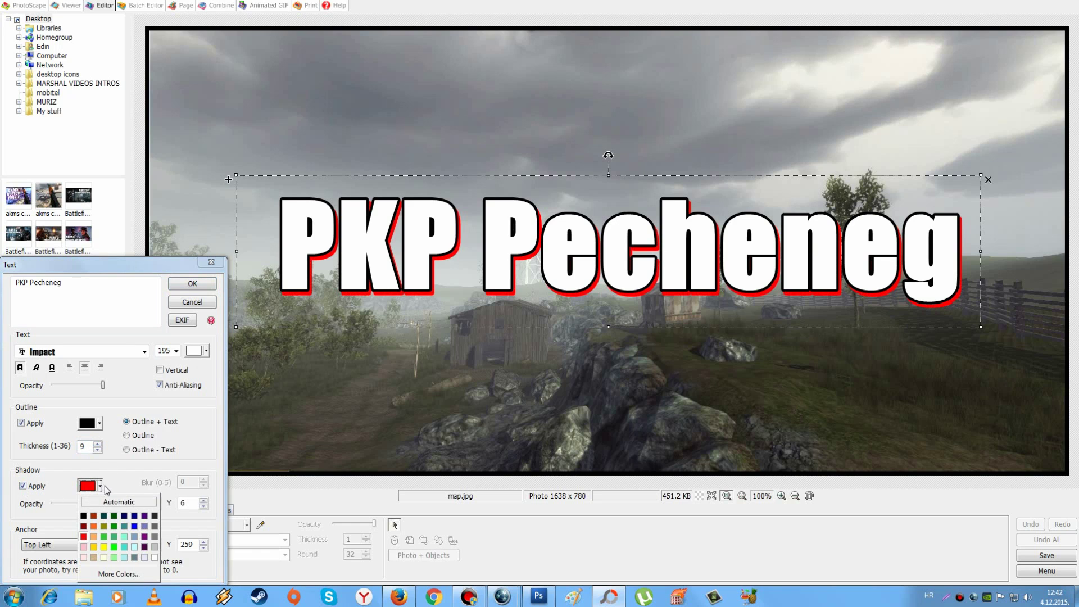
{"action": "left_click", "coordinate": [155, 539]}
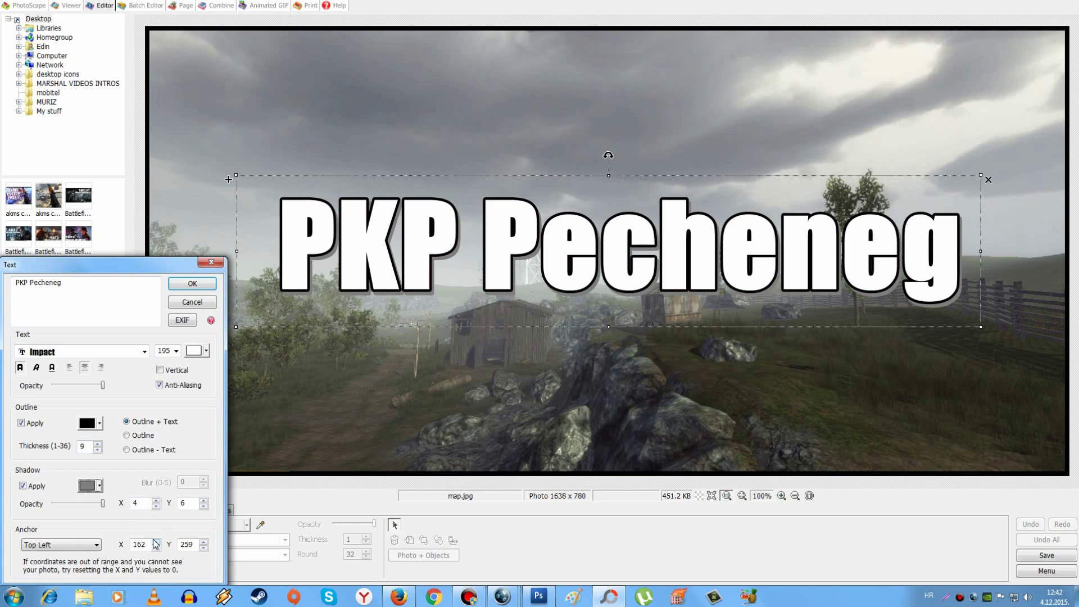
{"action": "left_click", "coordinate": [101, 486]}
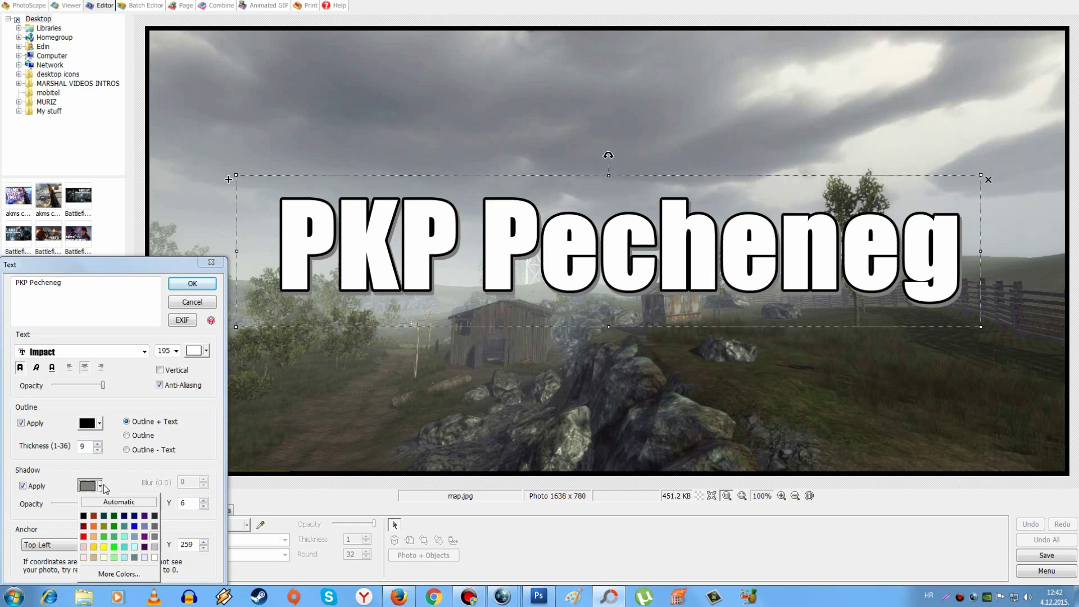
{"action": "left_click", "coordinate": [144, 527]}
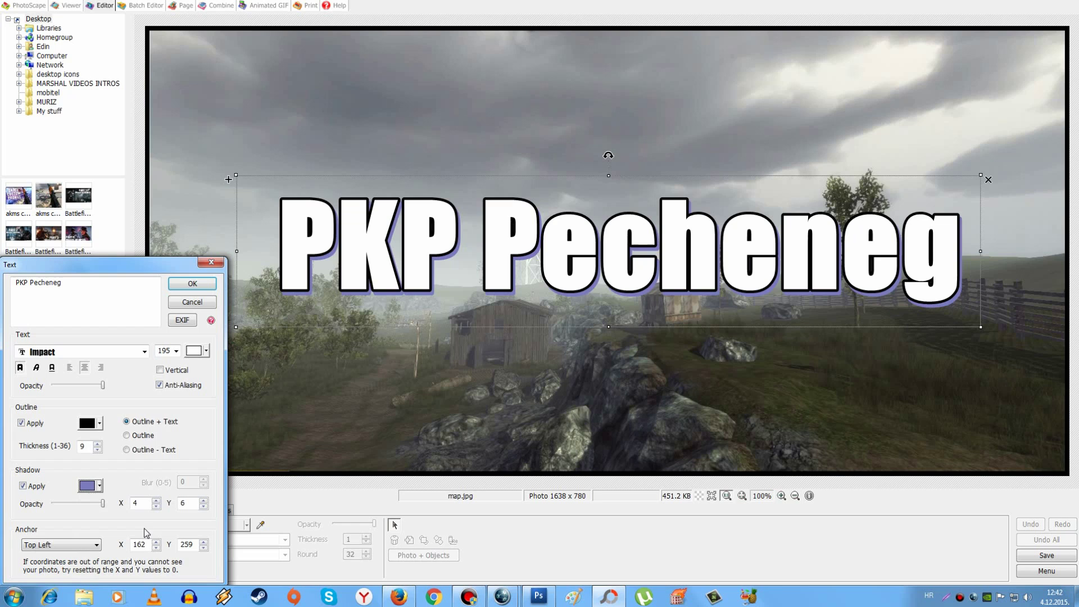
Change the title to capitals so it reads 'PKP PECHENEG'.
{"action": "left_click", "coordinate": [198, 285]}
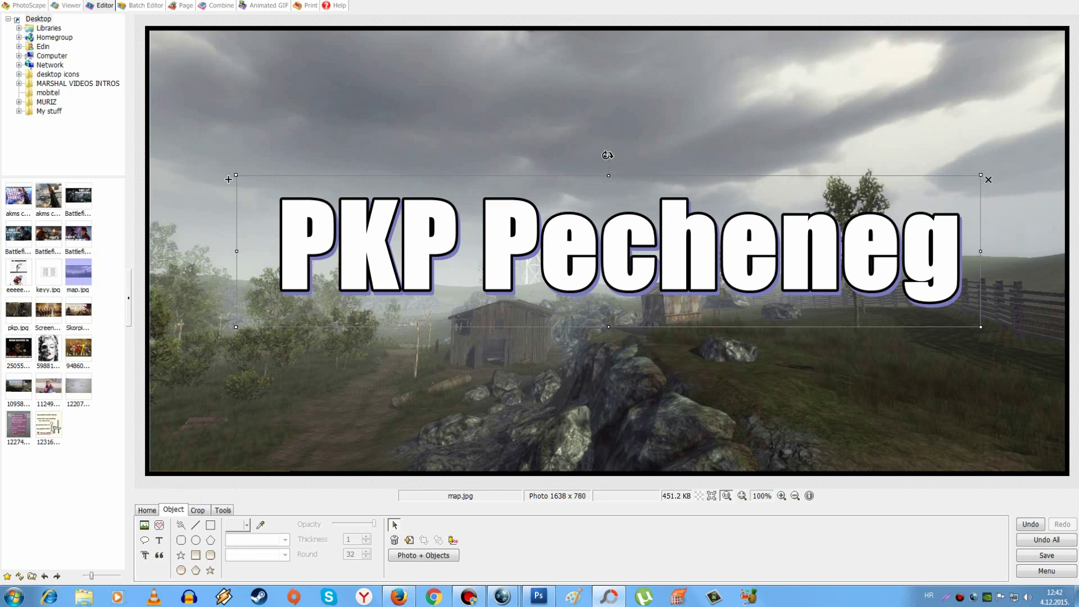
{"action": "double_click", "coordinate": [571, 246]}
{"action": "left_click", "coordinate": [63, 282]}
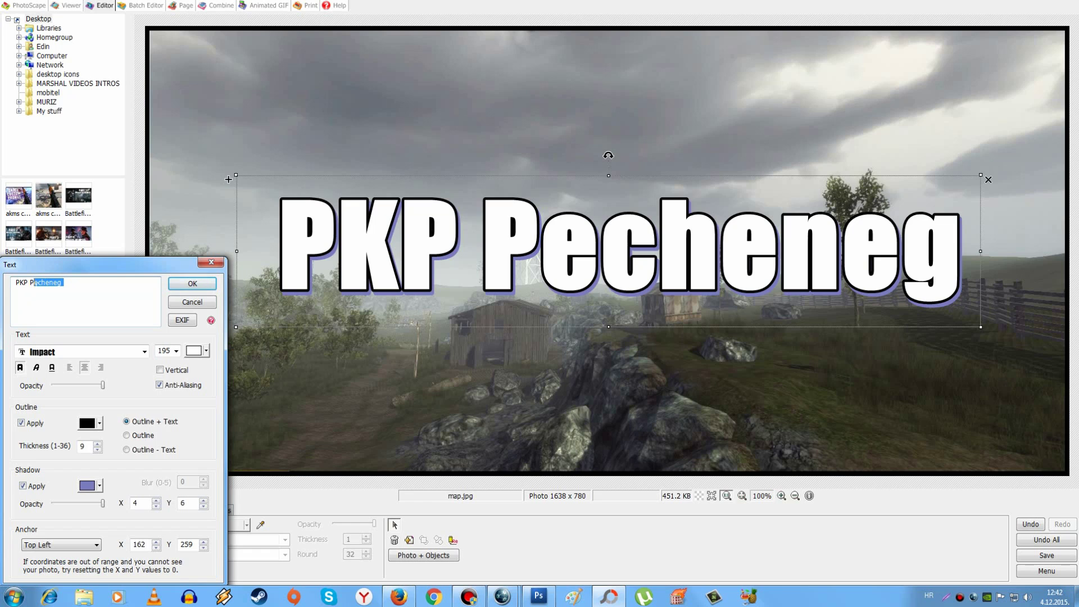
{"action": "type", "text": "ECHENEG"}
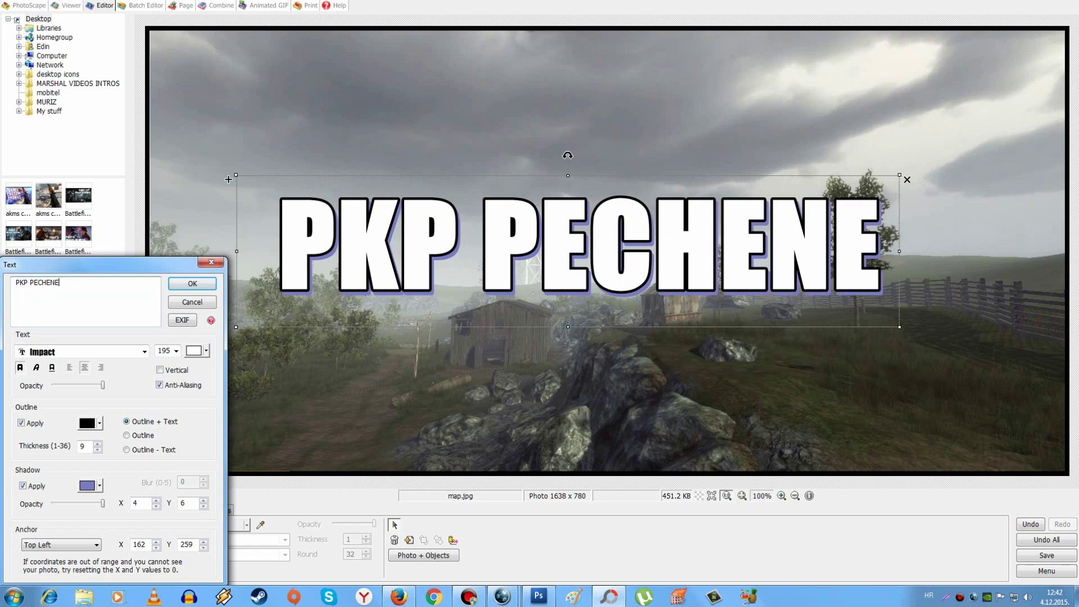
{"action": "left_click", "coordinate": [192, 283]}
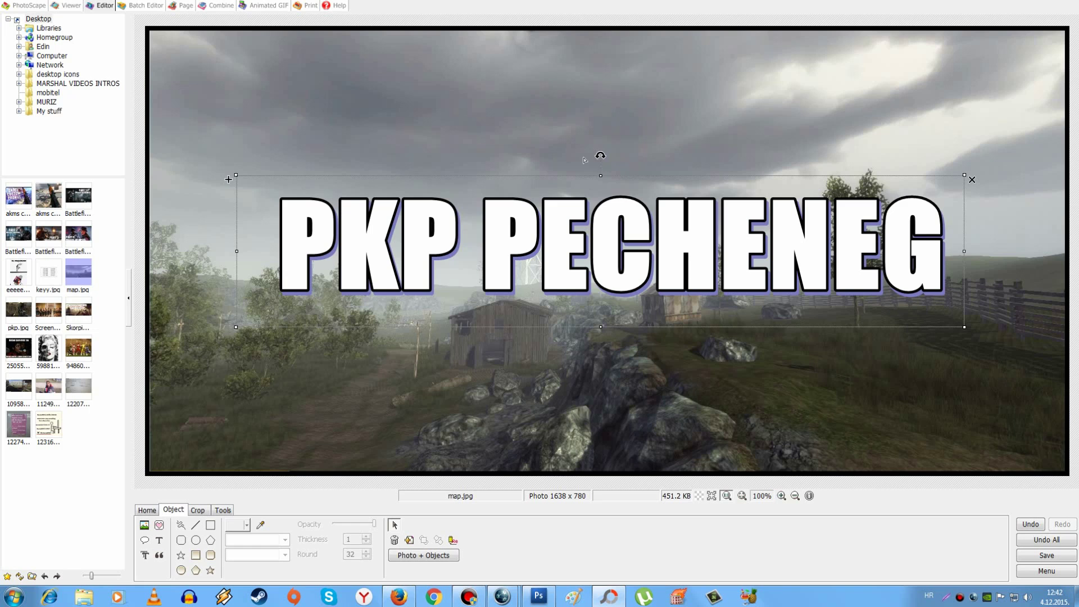
Tilt the title slightly, move it to the image top, and place a duplicate below it.
{"action": "left_click_drag", "start_coordinate": [602, 156], "coordinate": [595, 157]}
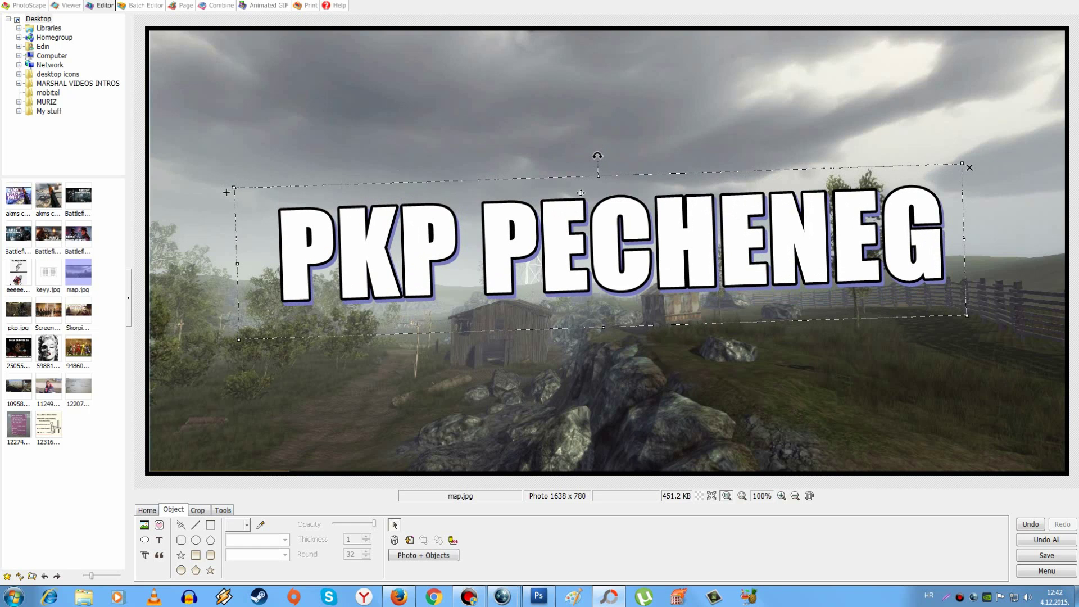
{"action": "left_click_drag", "start_coordinate": [543, 238], "coordinate": [509, 87]}
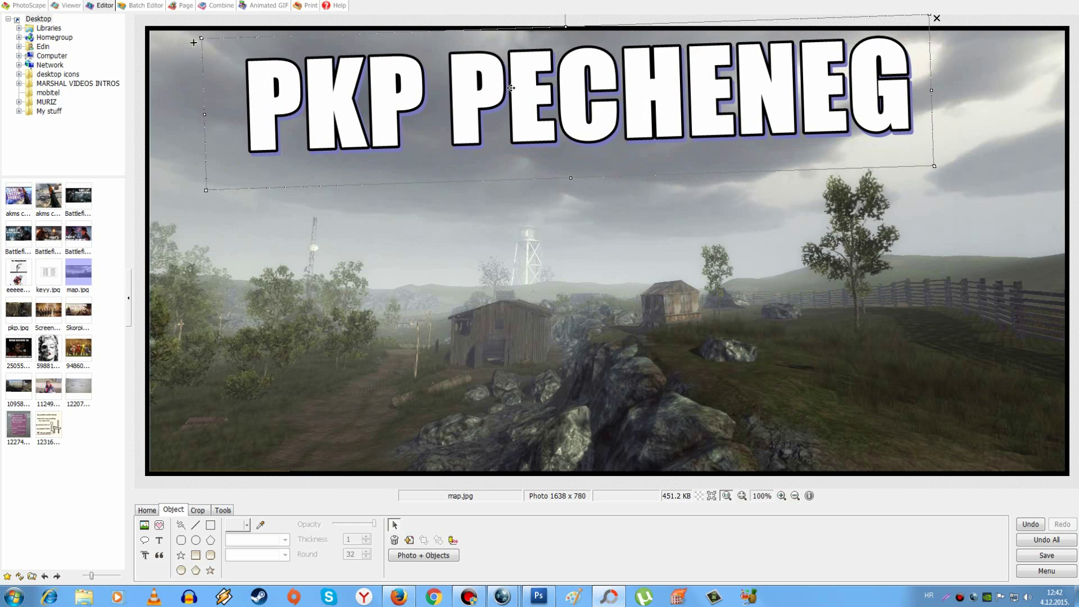
{"action": "key", "text": "ctrl+c"}
{"action": "key", "text": "ctrl+v"}
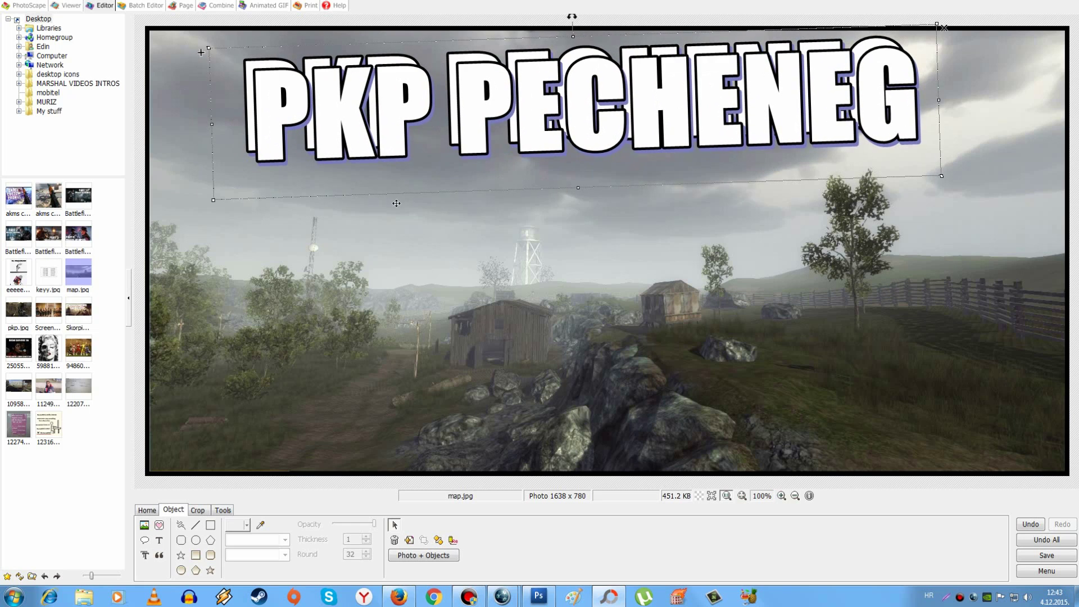
{"action": "left_click_drag", "start_coordinate": [382, 109], "coordinate": [399, 255]}
{"action": "double_click", "coordinate": [399, 255]}
Change the duplicate's text to 'PROKILL', then size and centre it under PKP PECHENEG.
{"action": "type", "text": "PROKILL"}
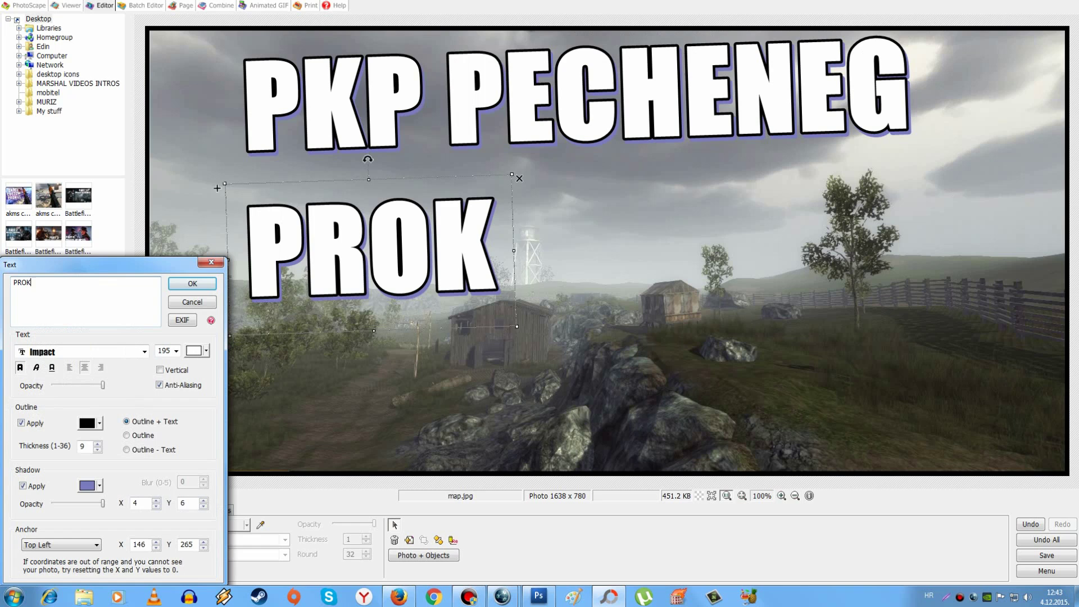
{"action": "left_click", "coordinate": [192, 284]}
{"action": "left_click_drag", "start_coordinate": [435, 253], "coordinate": [606, 204]}
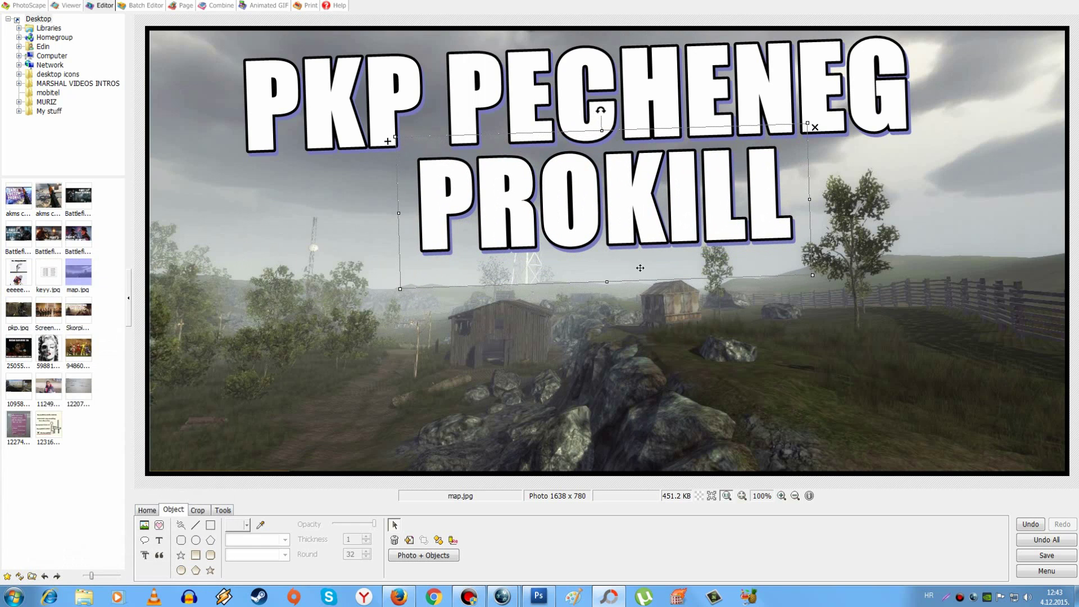
{"action": "left_click_drag", "start_coordinate": [606, 283], "coordinate": [650, 313]}
{"action": "left_click_drag", "start_coordinate": [539, 224], "coordinate": [510, 218]}
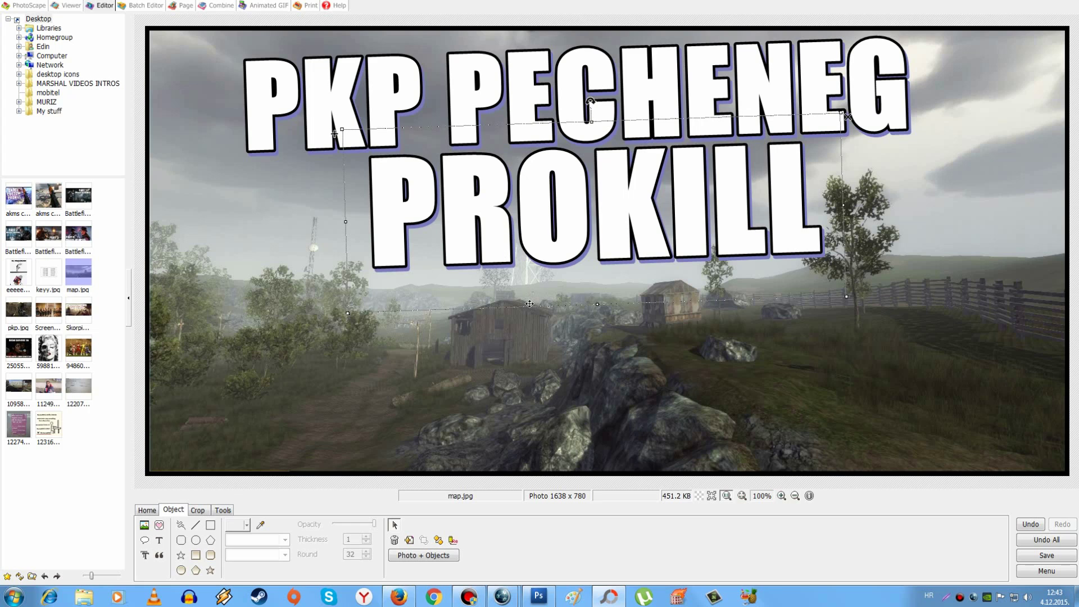
{"action": "left_click_drag", "start_coordinate": [597, 305], "coordinate": [593, 290]}
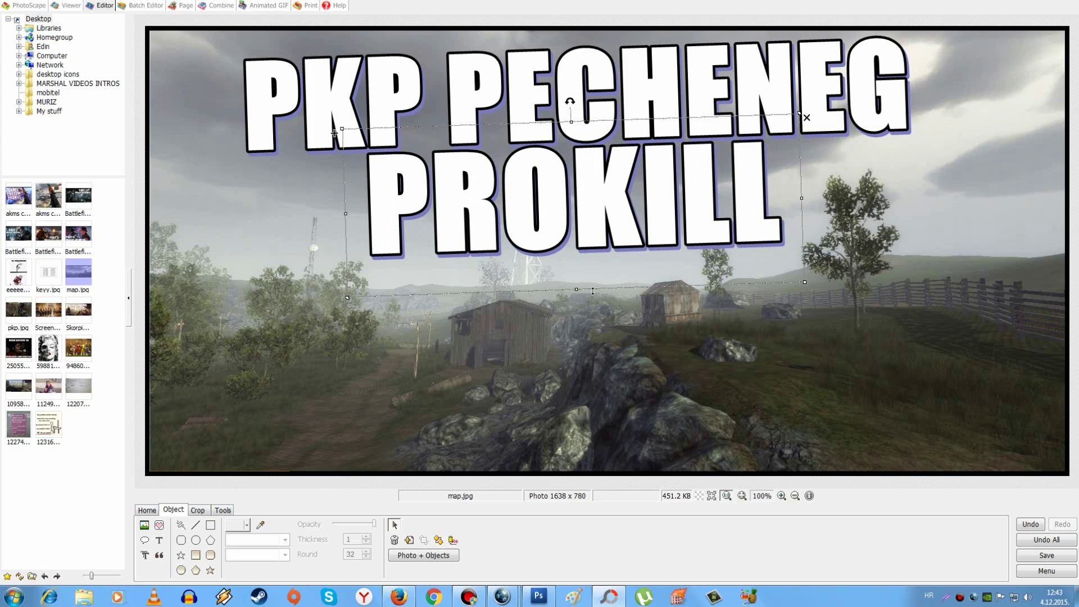
{"action": "left_click_drag", "start_coordinate": [554, 228], "coordinate": [572, 226]}
Apply a Bloom glow to the map photo.
{"action": "left_click", "coordinate": [566, 354]}
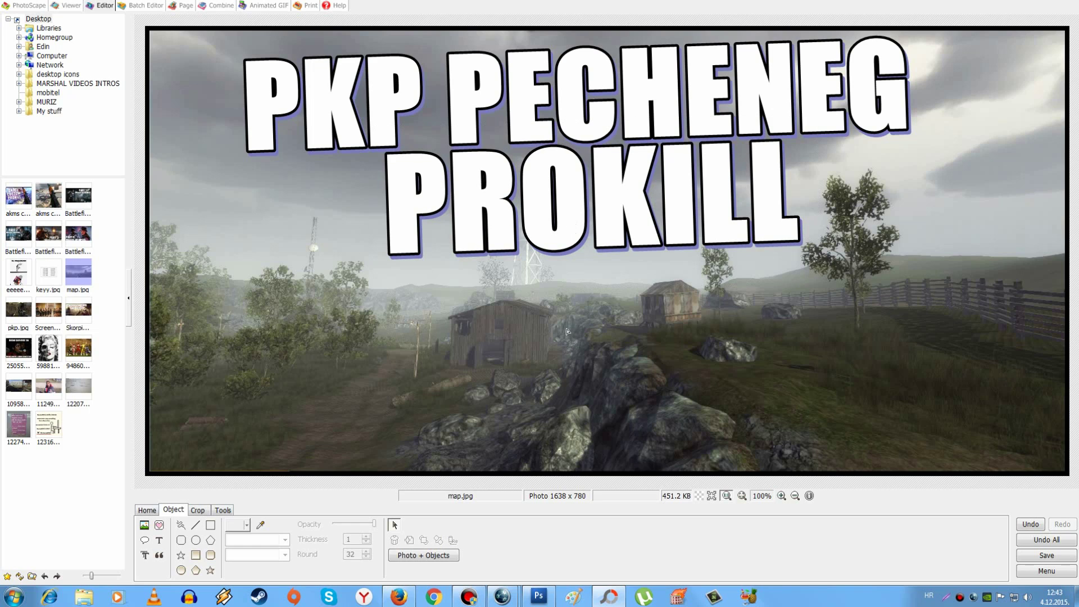
{"action": "left_click", "coordinate": [151, 511]}
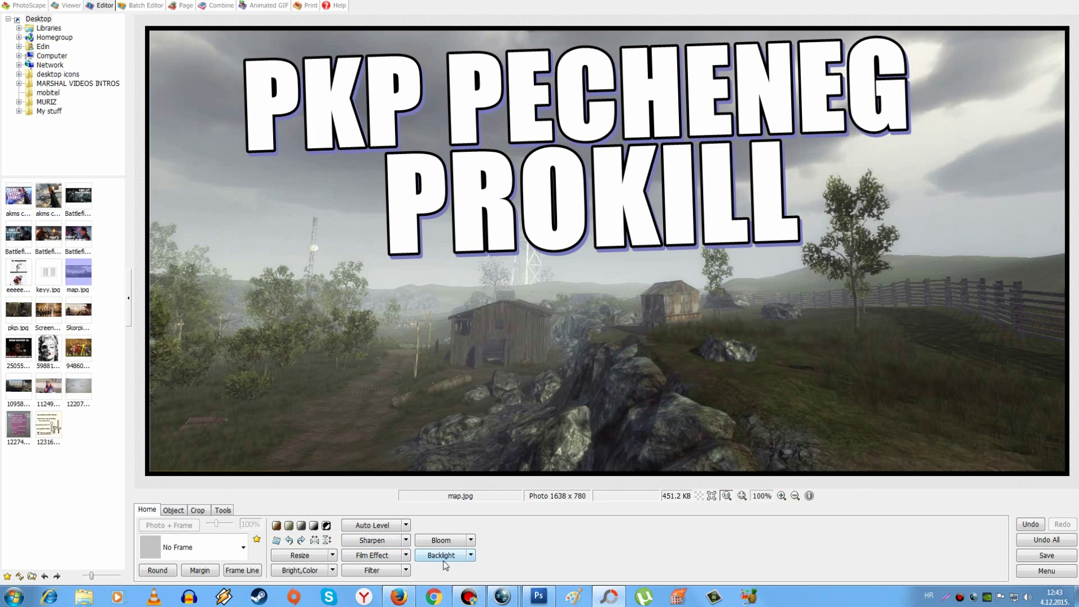
{"action": "left_click", "coordinate": [444, 541]}
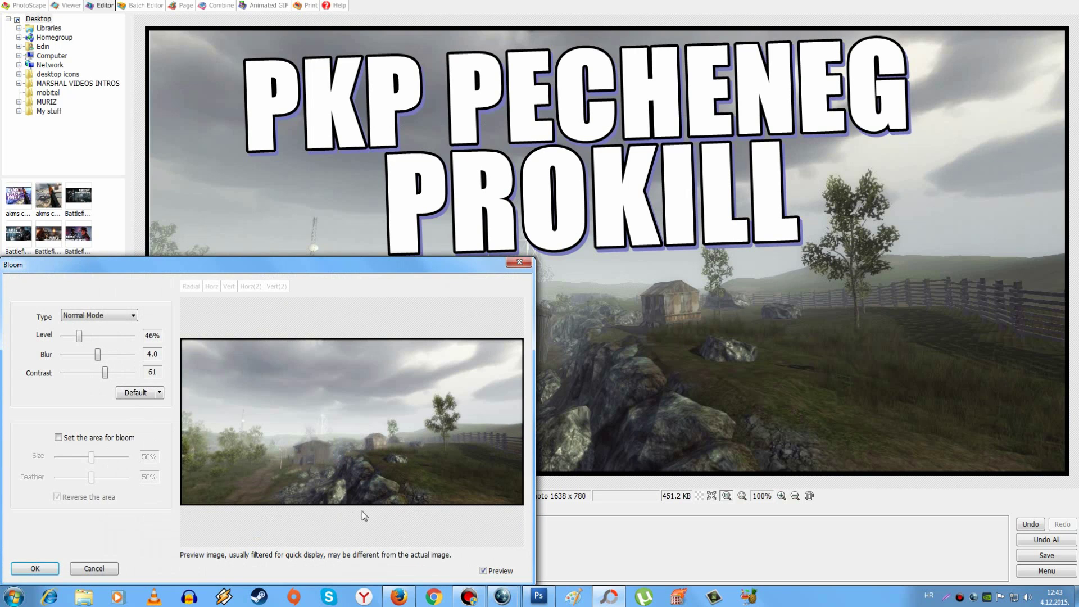
{"action": "left_click", "coordinate": [35, 569]}
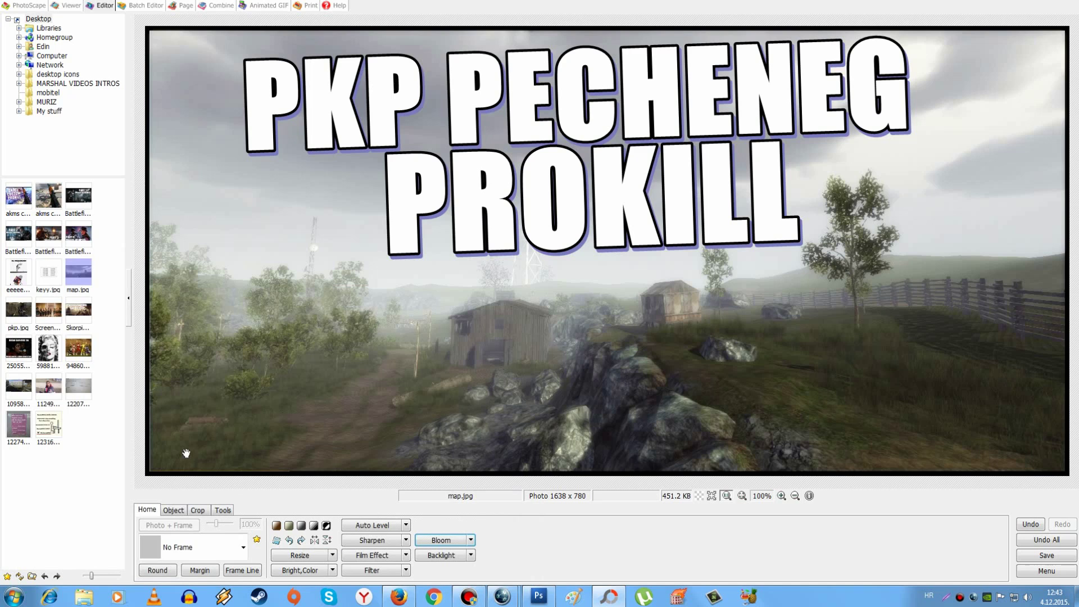
Apply an Out of Focus region blur at level 3.1, focused near the top-left.
{"action": "left_click", "coordinate": [406, 571]}
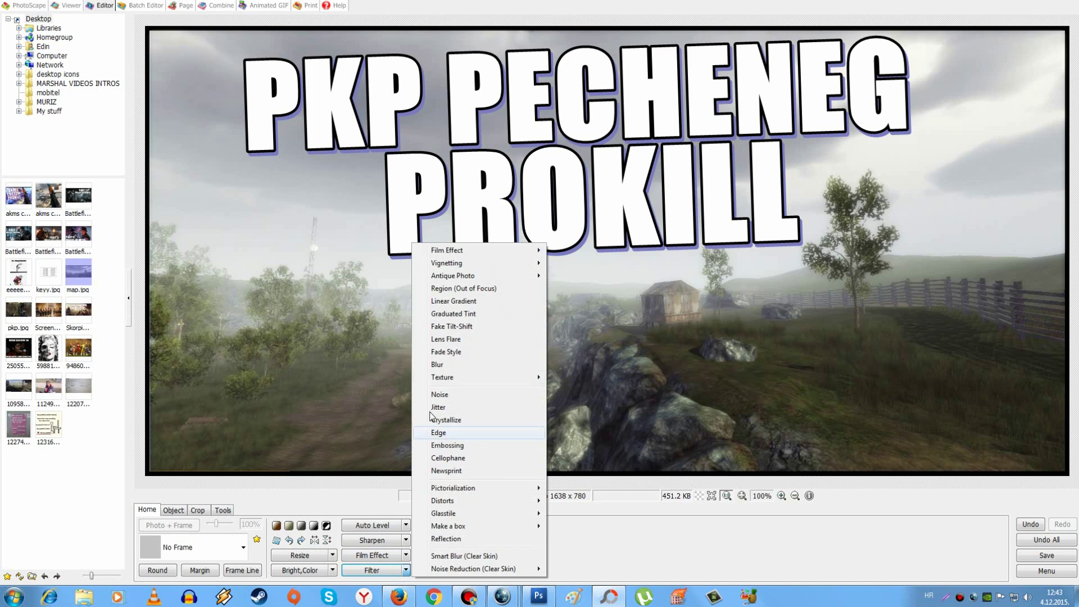
{"action": "left_click", "coordinate": [452, 289]}
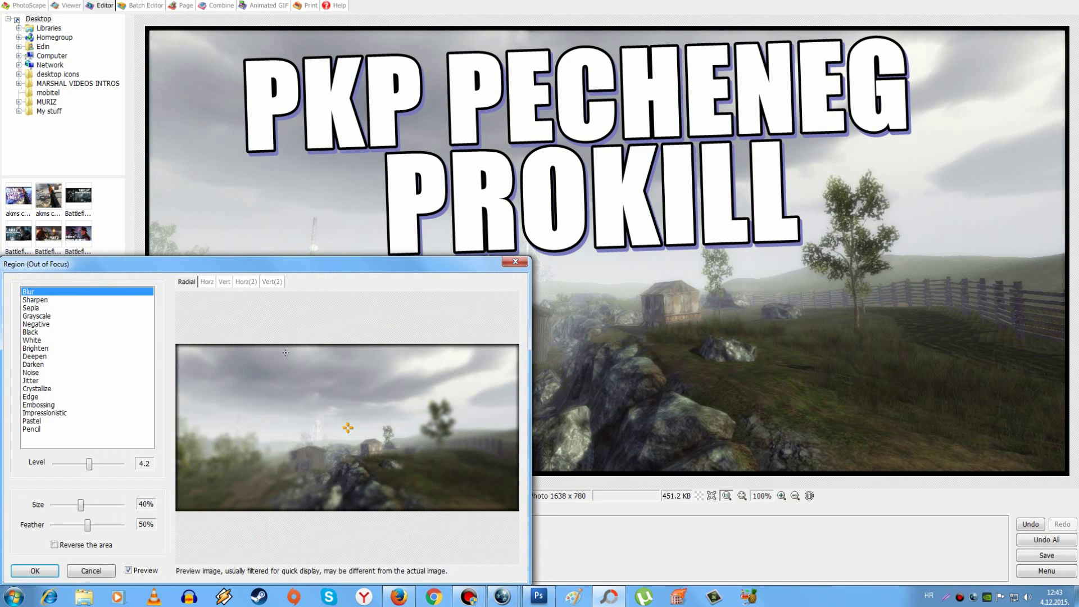
{"action": "left_click_drag", "start_coordinate": [348, 428], "coordinate": [149, 326]}
{"action": "left_click_drag", "start_coordinate": [81, 505], "coordinate": [54, 505]}
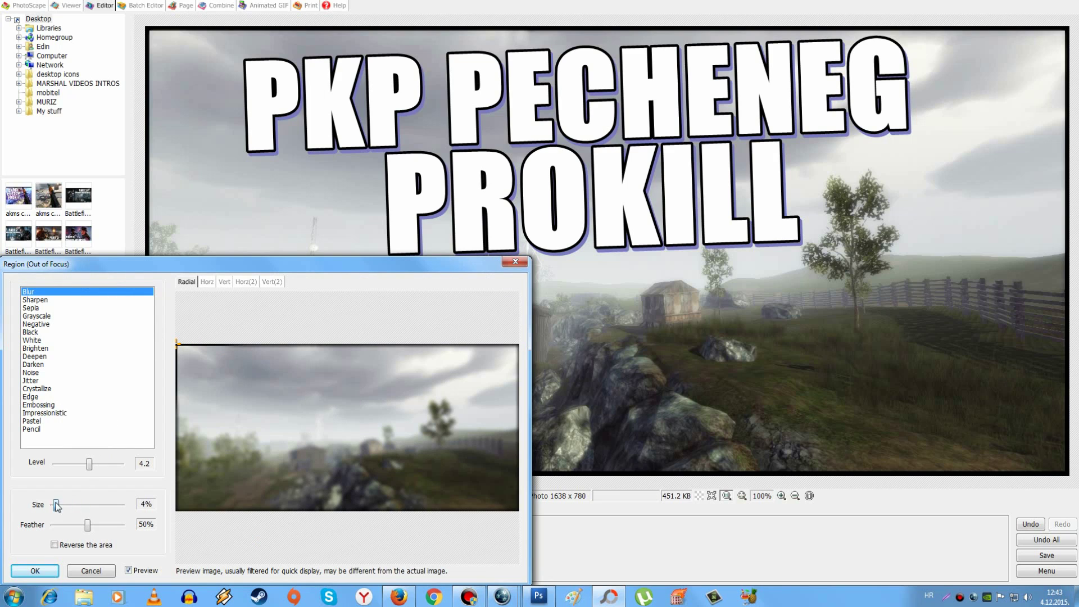
{"action": "left_click_drag", "start_coordinate": [89, 470], "coordinate": [81, 469]}
{"action": "left_click", "coordinate": [53, 570]}
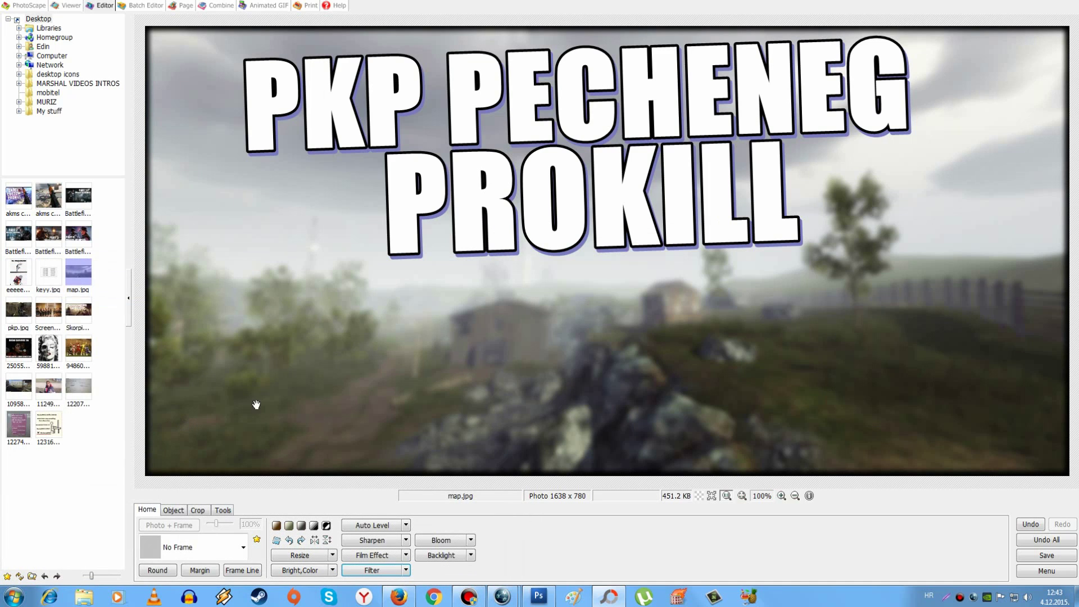
Try a Fake Tilt-Shift effect on the photo, then undo it.
{"action": "left_click", "coordinate": [405, 570]}
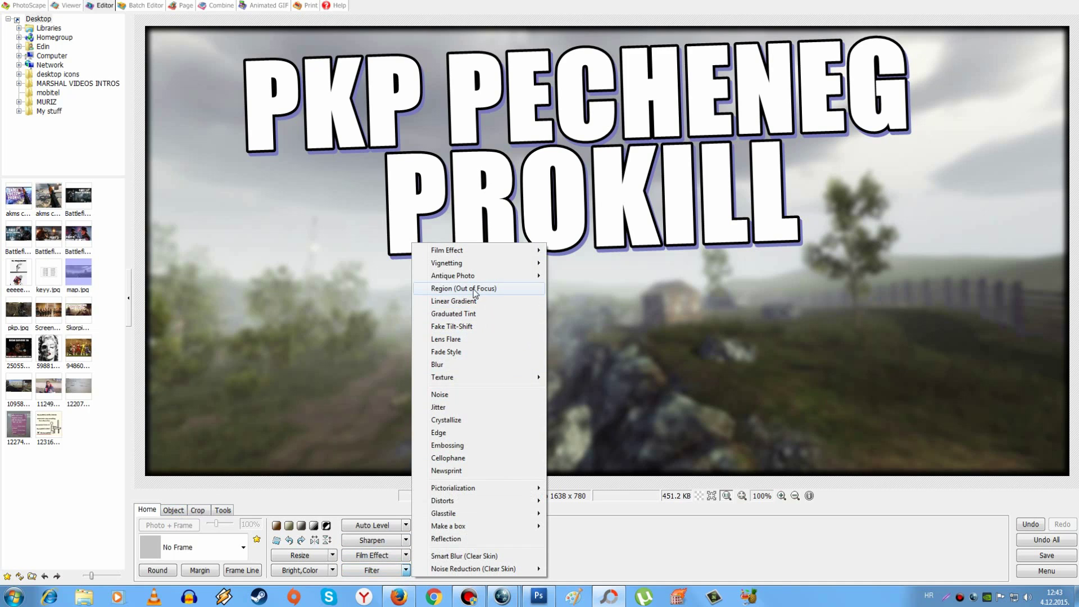
{"action": "left_click", "coordinate": [460, 326]}
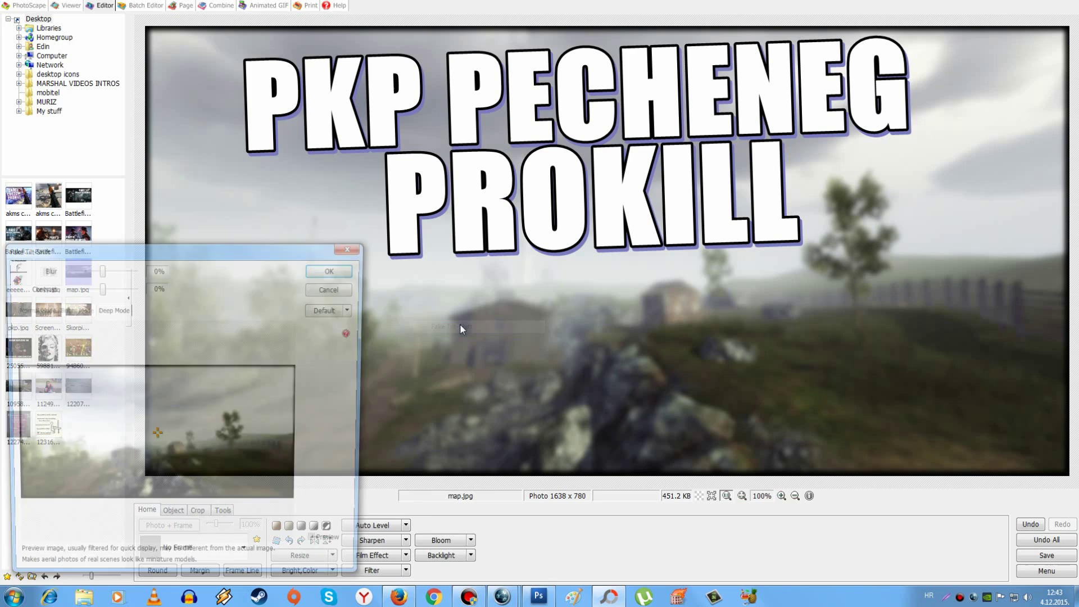
{"action": "left_click_drag", "start_coordinate": [156, 436], "coordinate": [159, 428]}
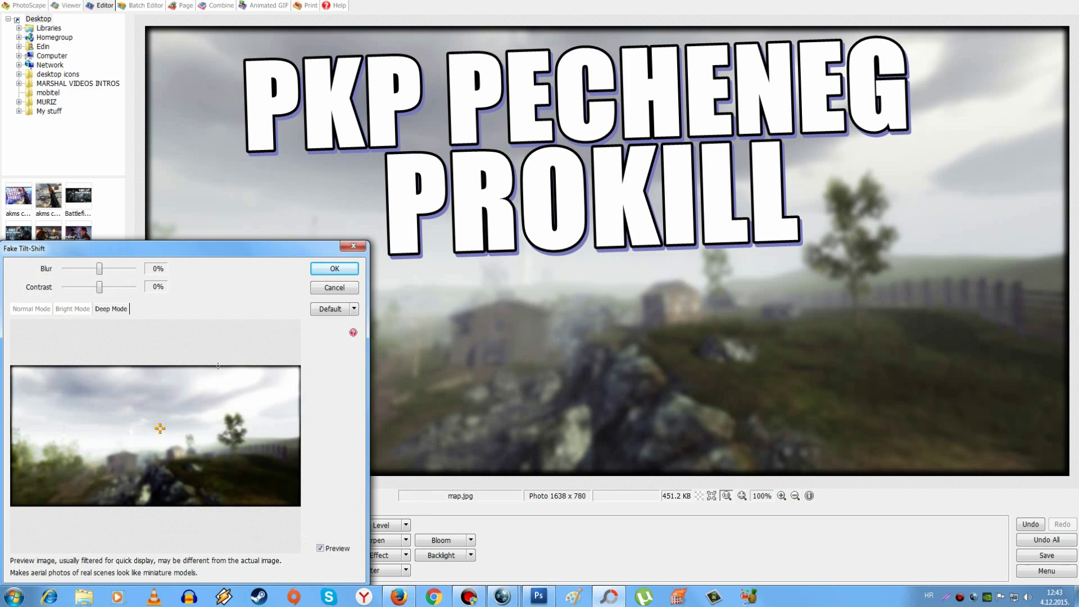
{"action": "left_click", "coordinate": [335, 270]}
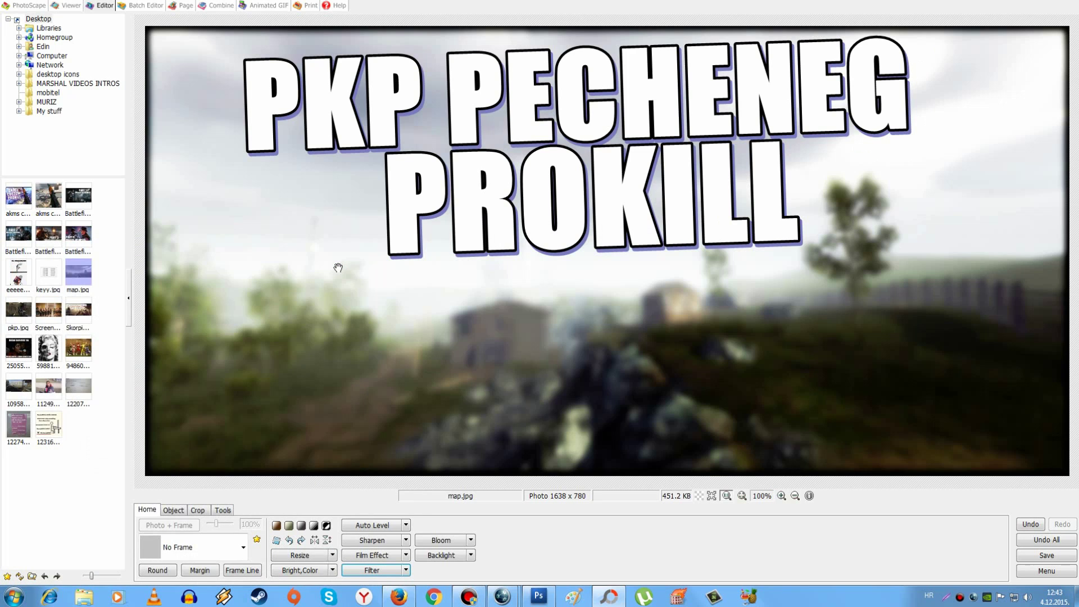
{"action": "key", "text": "ctrl+z"}
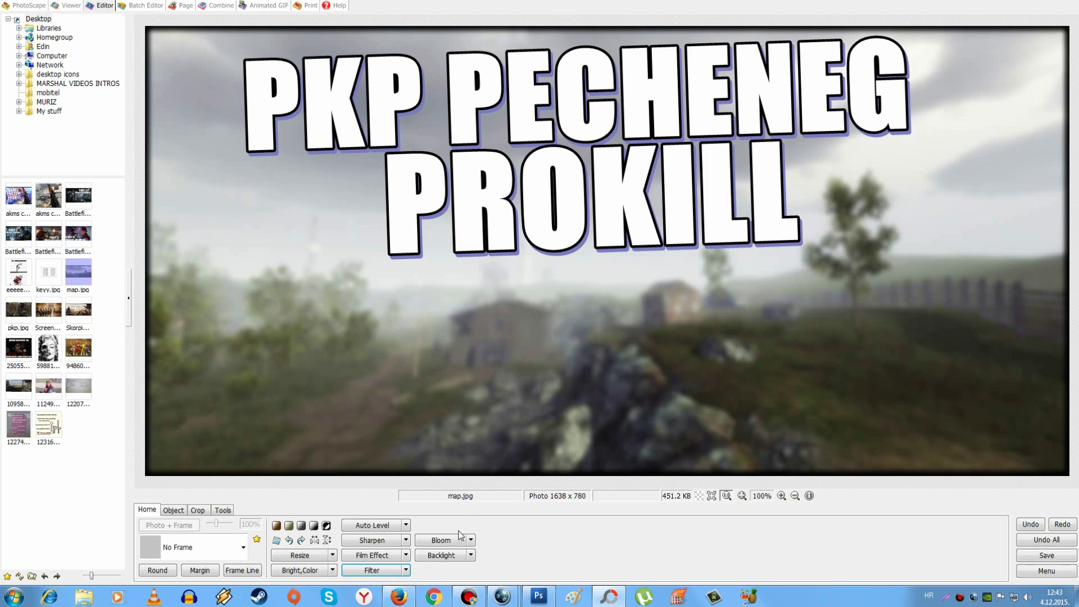
Sharpen the photo and save map.jpg.
{"action": "left_click", "coordinate": [371, 541]}
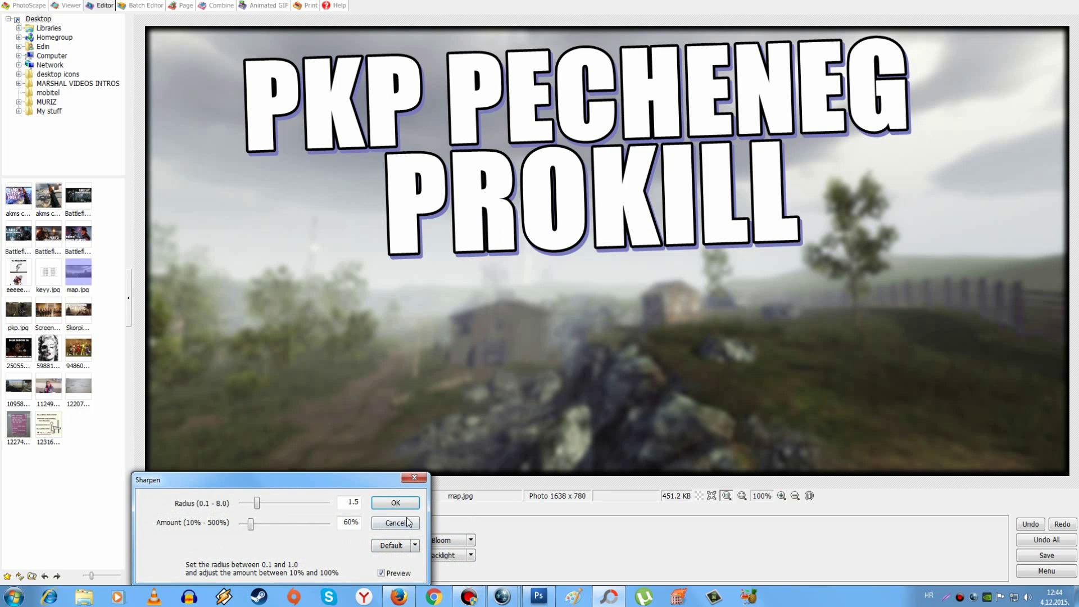
{"action": "left_click", "coordinate": [407, 504]}
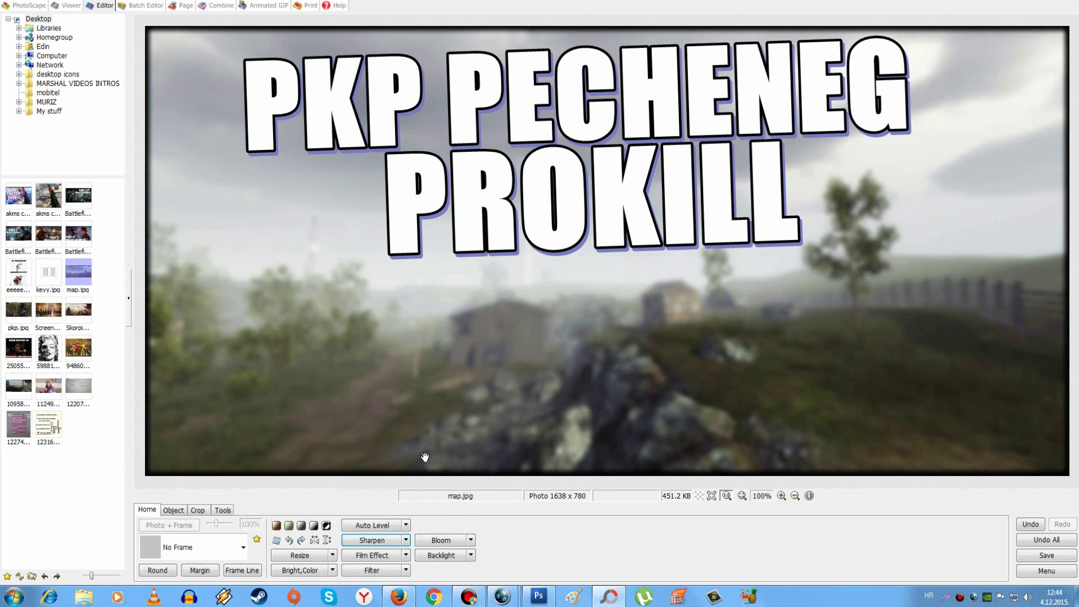
{"action": "left_click", "coordinate": [1034, 556]}
{"action": "left_click", "coordinate": [390, 178]}
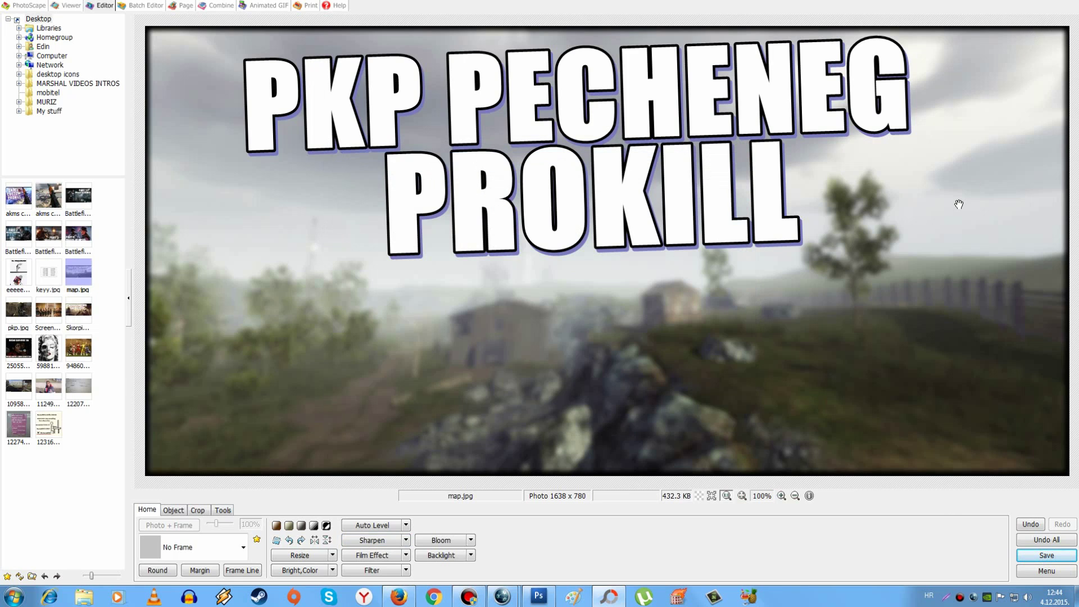
Load pkp.jpg and map.jpg into Photoshop, arranging windows with the full pkp screenshot in front.
{"action": "key", "text": "super+d"}
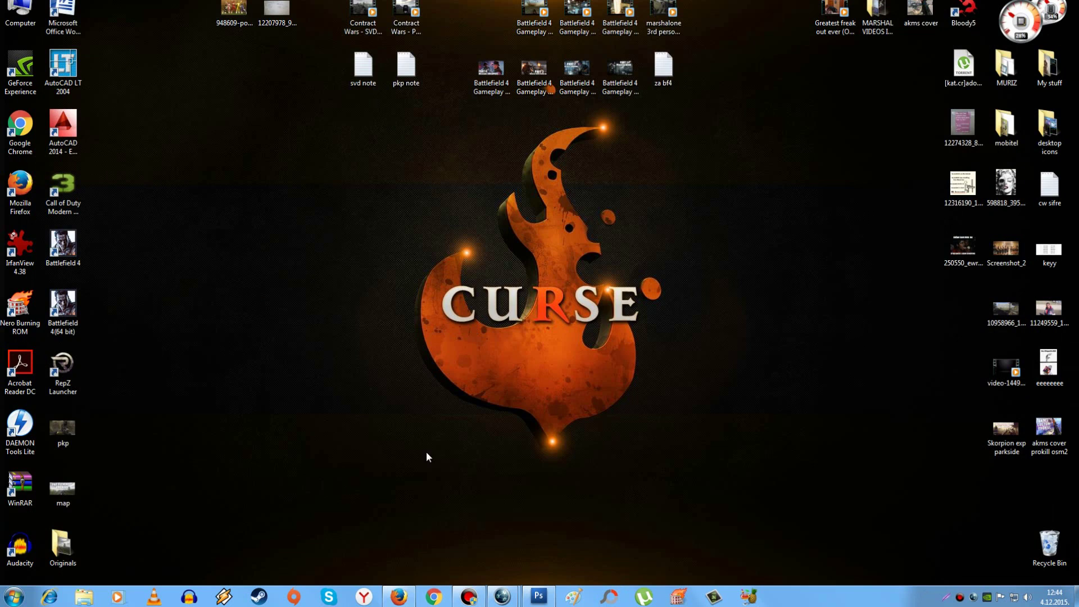
{"action": "left_click_drag", "start_coordinate": [107, 422], "coordinate": [373, 325]}
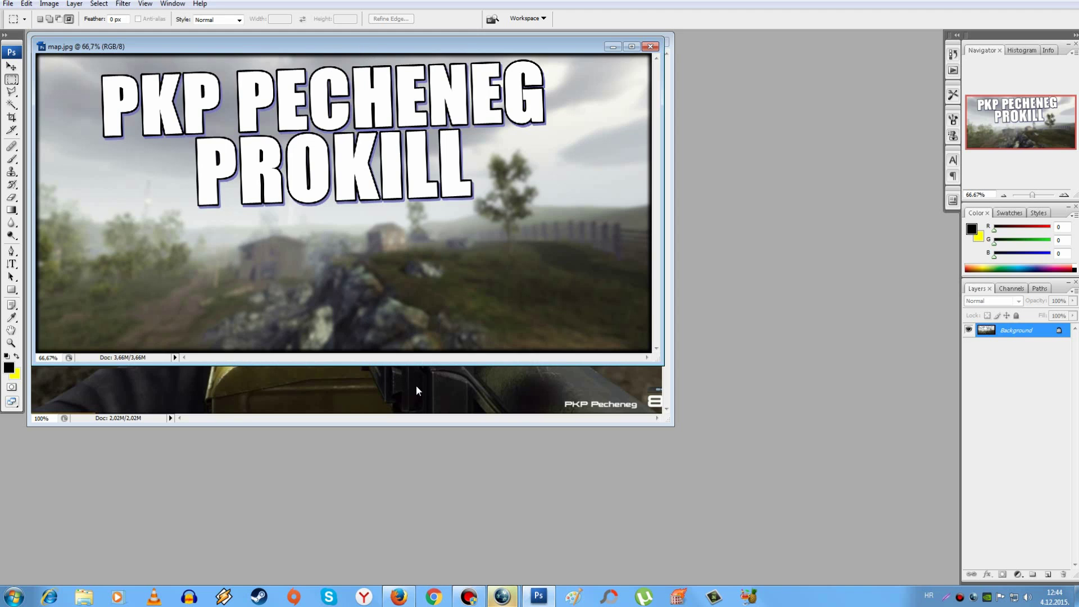
{"action": "left_click_drag", "start_coordinate": [657, 360], "coordinate": [742, 430]}
{"action": "left_click_drag", "start_coordinate": [430, 41], "coordinate": [540, 111]}
{"action": "left_click", "coordinate": [668, 344]}
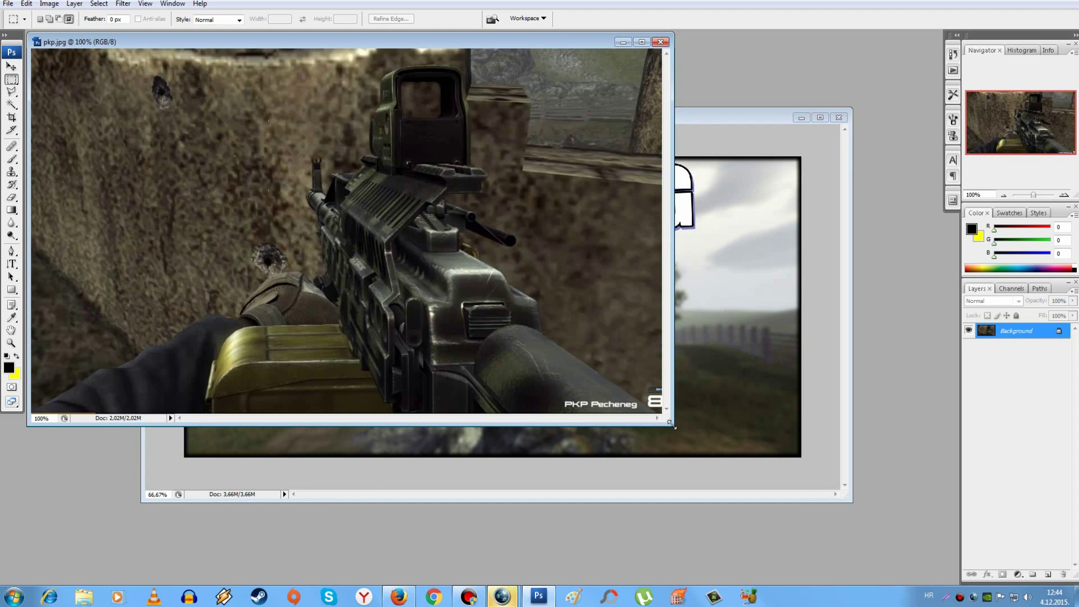
{"action": "left_click_drag", "start_coordinate": [675, 423], "coordinate": [731, 481]}
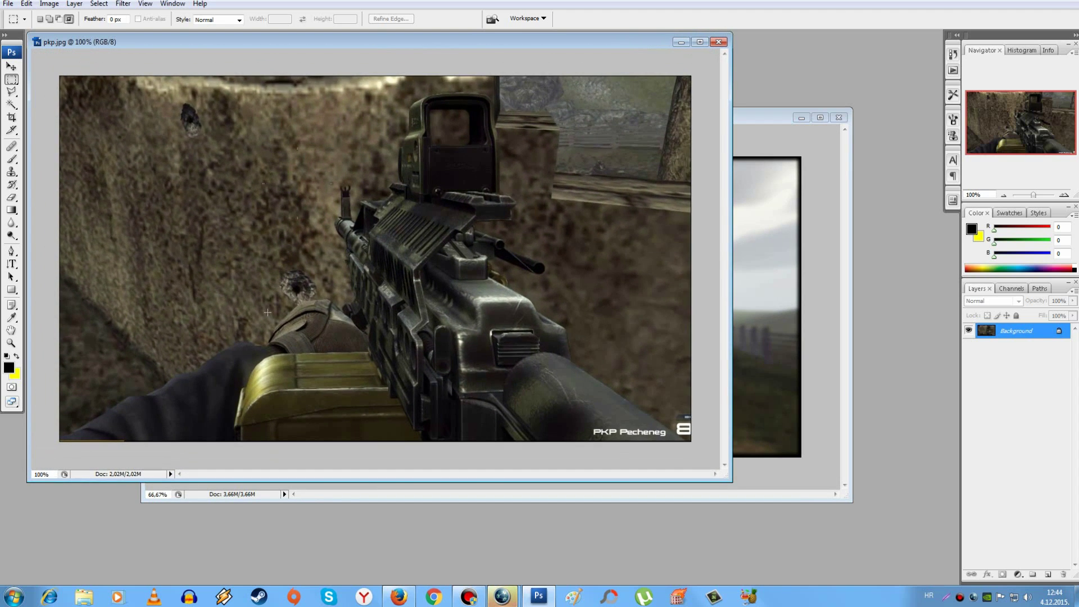
Trace a closed point-by-point lasso selection around the gun and the arm holding it.
{"action": "left_click", "coordinate": [11, 92]}
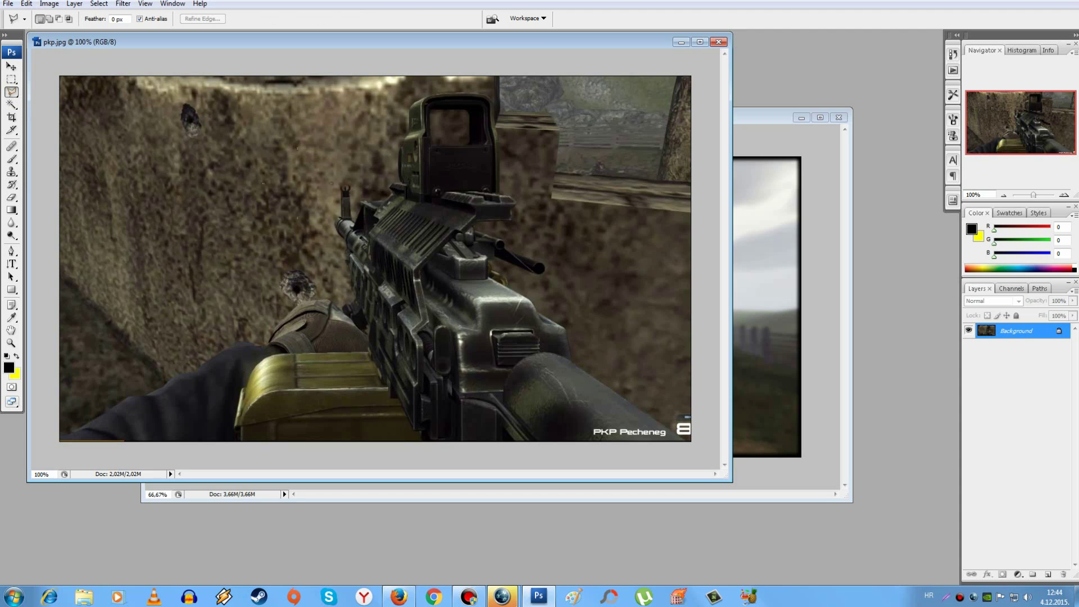
{"action": "left_click", "coordinate": [60, 437]}
{"action": "left_click", "coordinate": [128, 395]}
{"action": "left_click", "coordinate": [150, 391]}
{"action": "left_click", "coordinate": [178, 369]}
{"action": "left_click", "coordinate": [195, 371]}
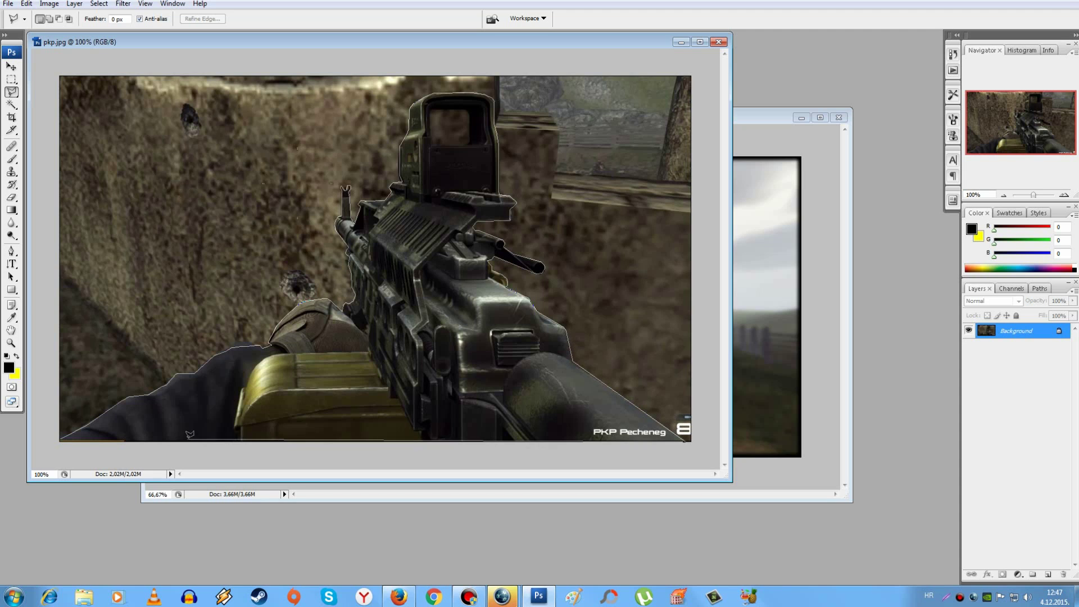
{"action": "left_click", "coordinate": [65, 433]}
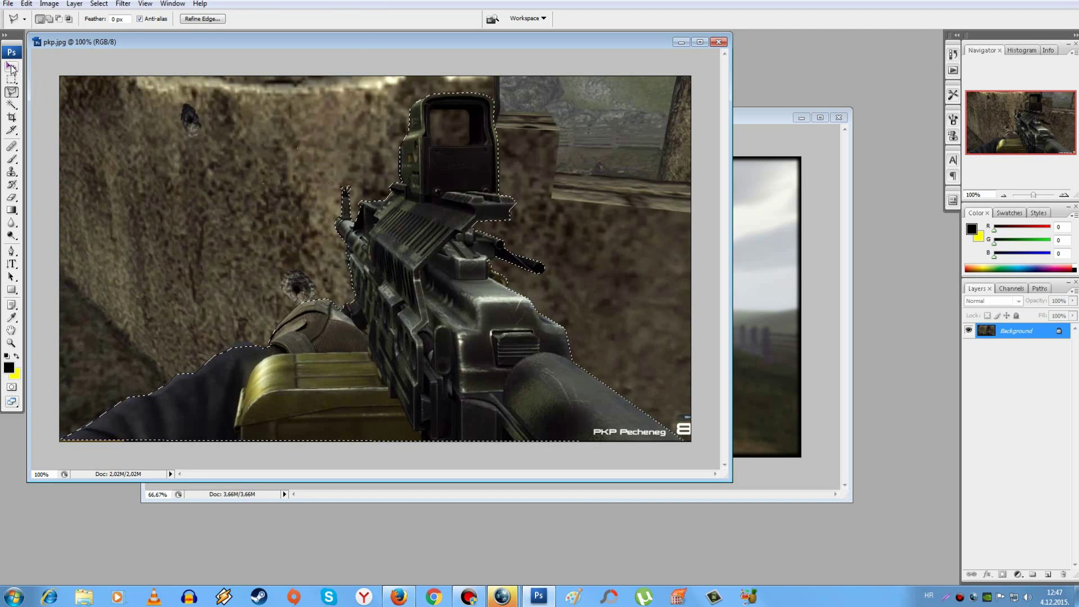
Move the selected gun and arm onto map.jpg as a new layer.
{"action": "key", "text": "v"}
{"action": "left_click_drag", "start_coordinate": [211, 43], "coordinate": [157, 40]}
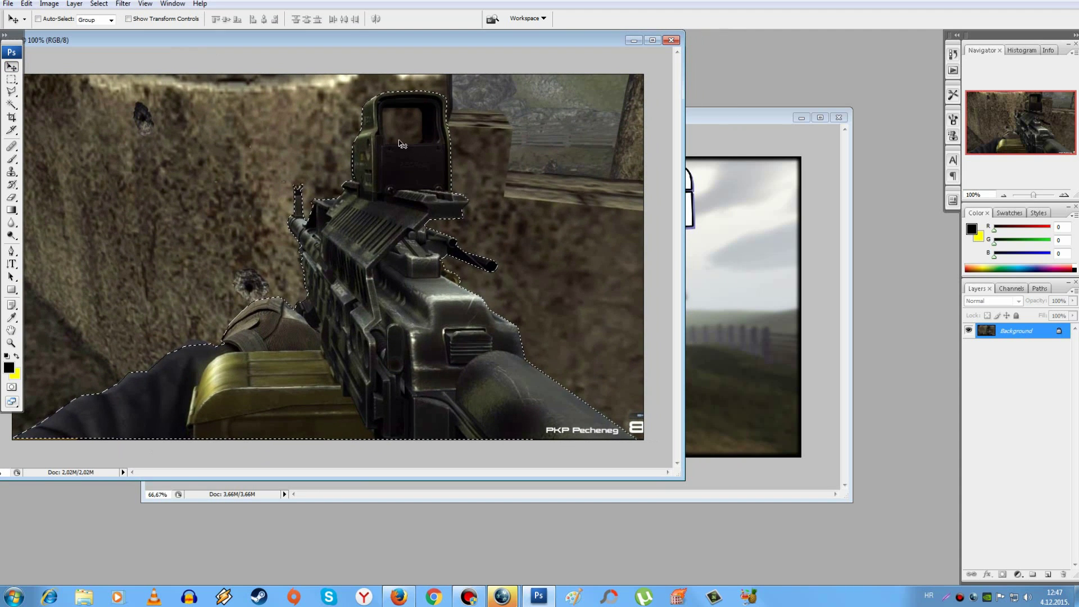
{"action": "left_click_drag", "start_coordinate": [449, 264], "coordinate": [652, 270]}
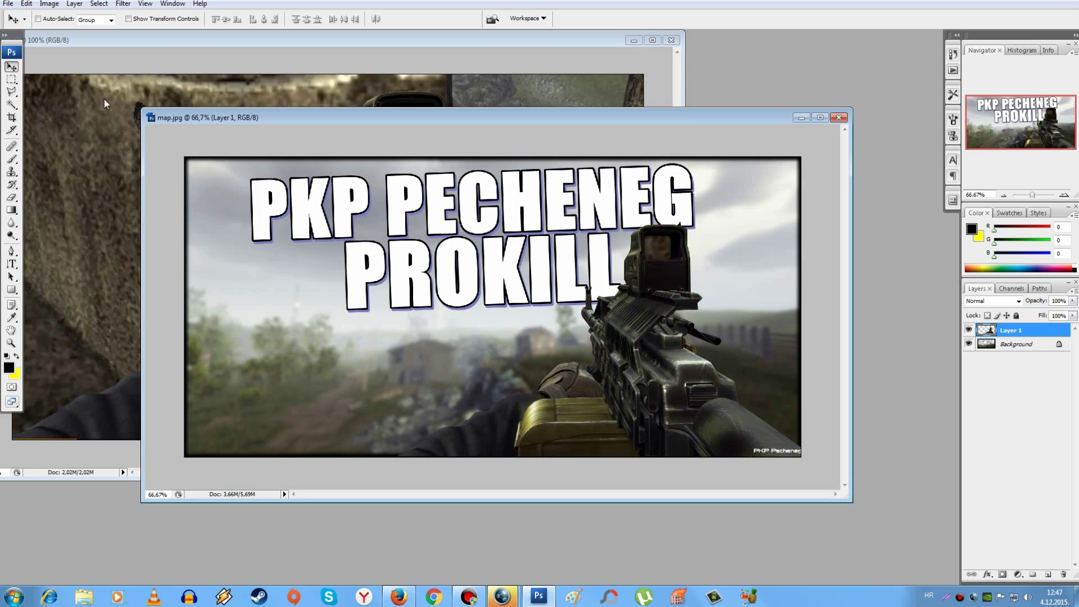
Clone-stamp over the PKP Pecheneg watermark using a clean sample spot beside it.
{"action": "left_click", "coordinate": [12, 173]}
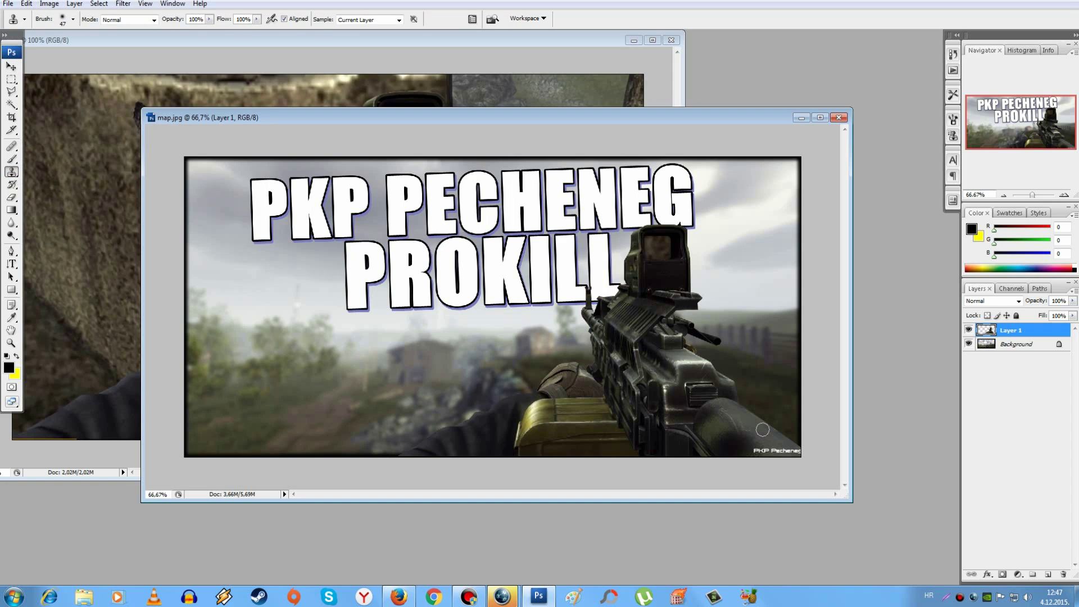
{"action": "left_click", "coordinate": [763, 430], "text": "alt"}
{"action": "left_click_drag", "start_coordinate": [775, 448], "coordinate": [789, 450]}
{"action": "mouse_move", "coordinate": [751, 448]}
{"action": "left_mouse_down"}
{"action": "mouse_move", "coordinate": [772, 449]}
{"action": "mouse_move", "coordinate": [754, 438]}
{"action": "mouse_move", "coordinate": [796, 453]}
{"action": "left_mouse_up"}
Stroke Layer 1 with a 2 px black outside line, mode Behind, 80% opacity.
{"action": "left_click", "coordinate": [26, 4]}
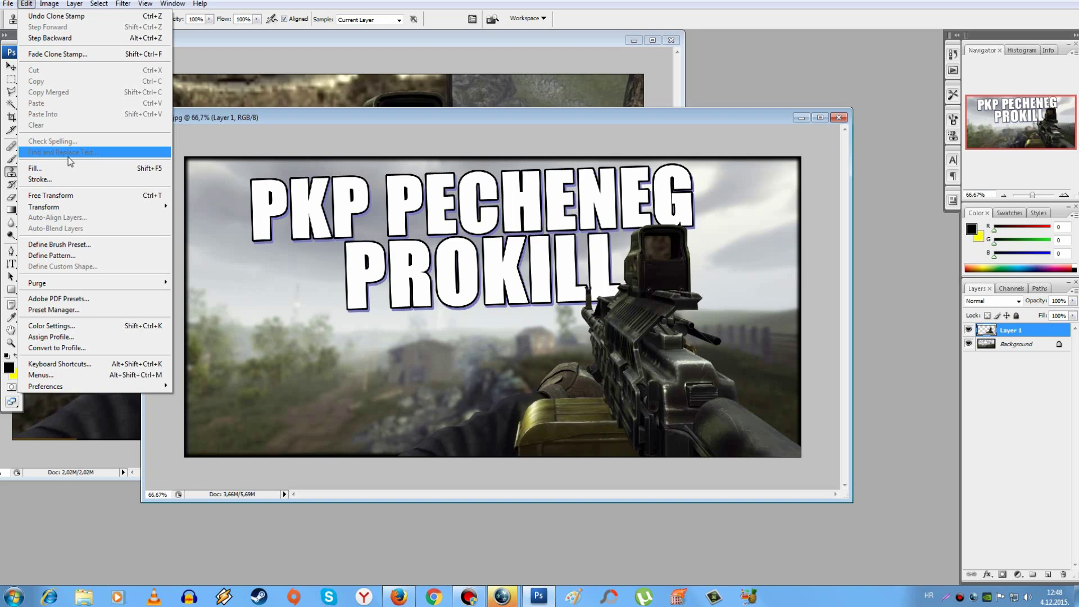
{"action": "left_click", "coordinate": [61, 179]}
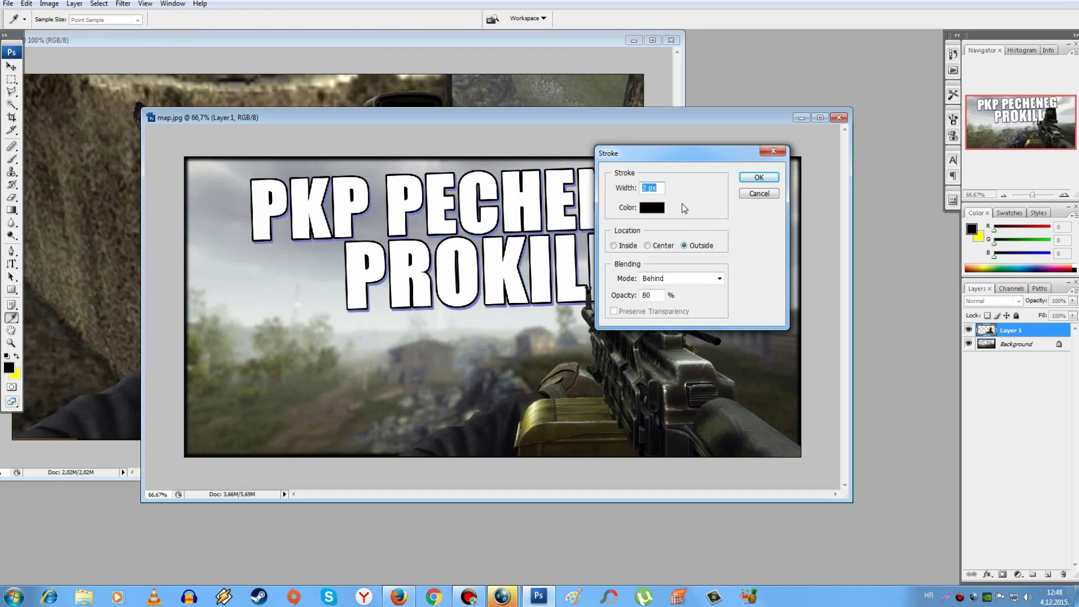
{"action": "left_click", "coordinate": [758, 177]}
{"action": "key", "text": "s"}
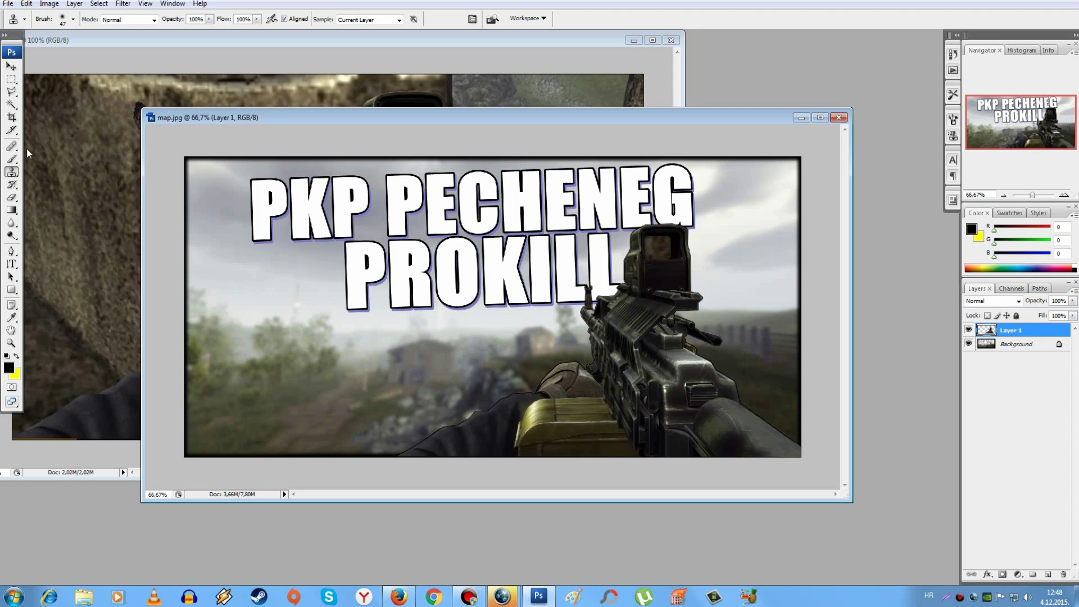
Zoom the thumbnail to 100% around the gun's sight.
{"action": "left_click", "coordinate": [12, 198]}
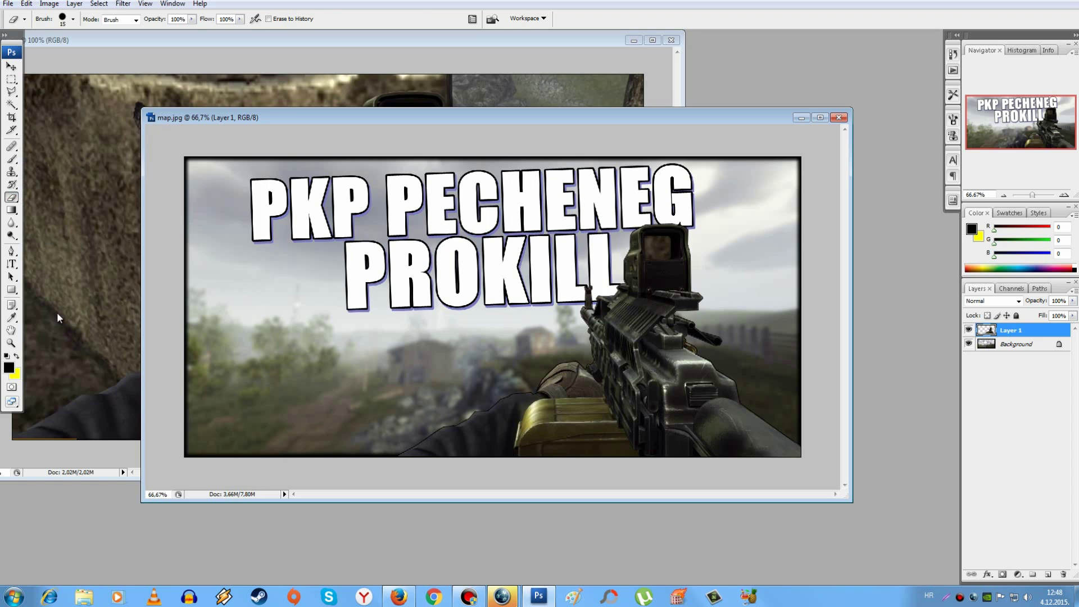
{"action": "left_click", "coordinate": [11, 343]}
{"action": "left_click", "coordinate": [456, 429]}
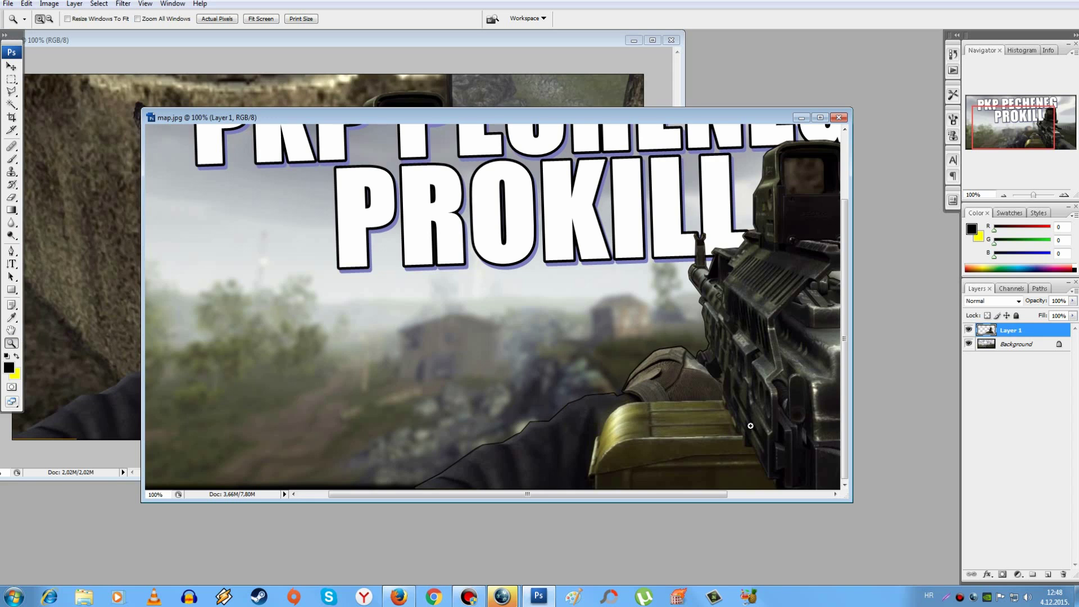
{"action": "left_click_drag", "start_coordinate": [388, 494], "coordinate": [493, 495]}
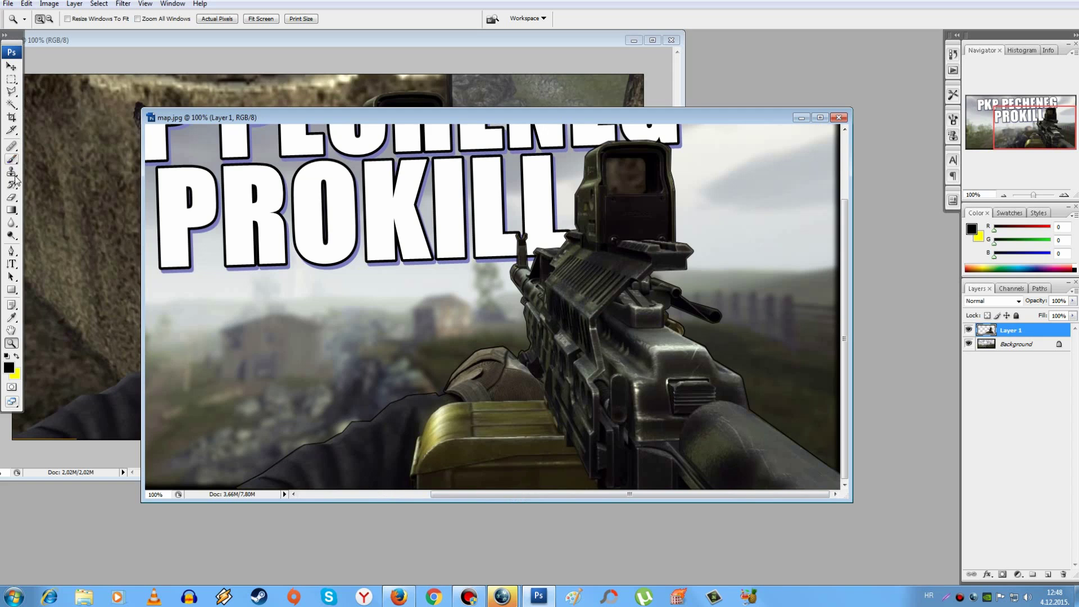
With a soft 29 px eraser, erase a first patch of the sight glass.
{"action": "left_click", "coordinate": [12, 198]}
{"action": "right_click", "coordinate": [320, 312]}
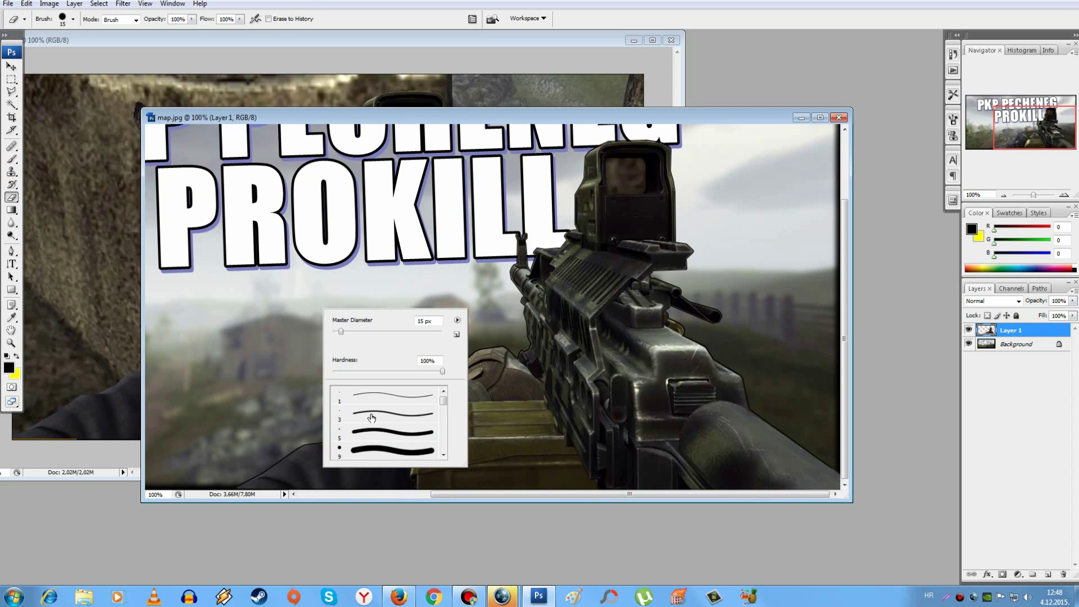
{"action": "scroll", "coordinate": [371, 417], "scroll_direction": "down", "scroll_amount": 5}
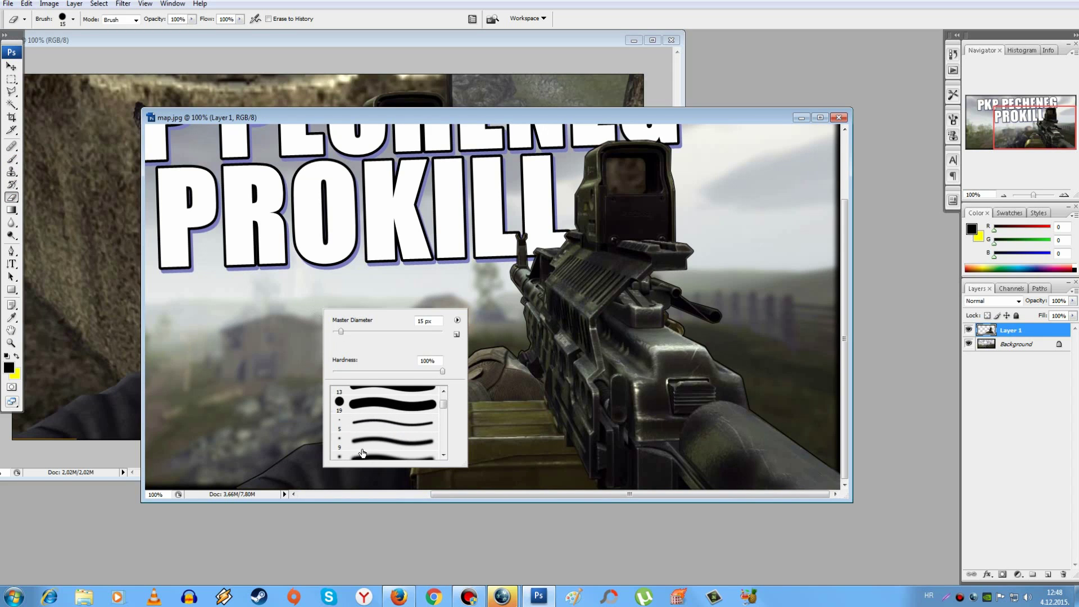
{"action": "double_click", "coordinate": [360, 443]}
{"action": "right_click", "coordinate": [454, 313]}
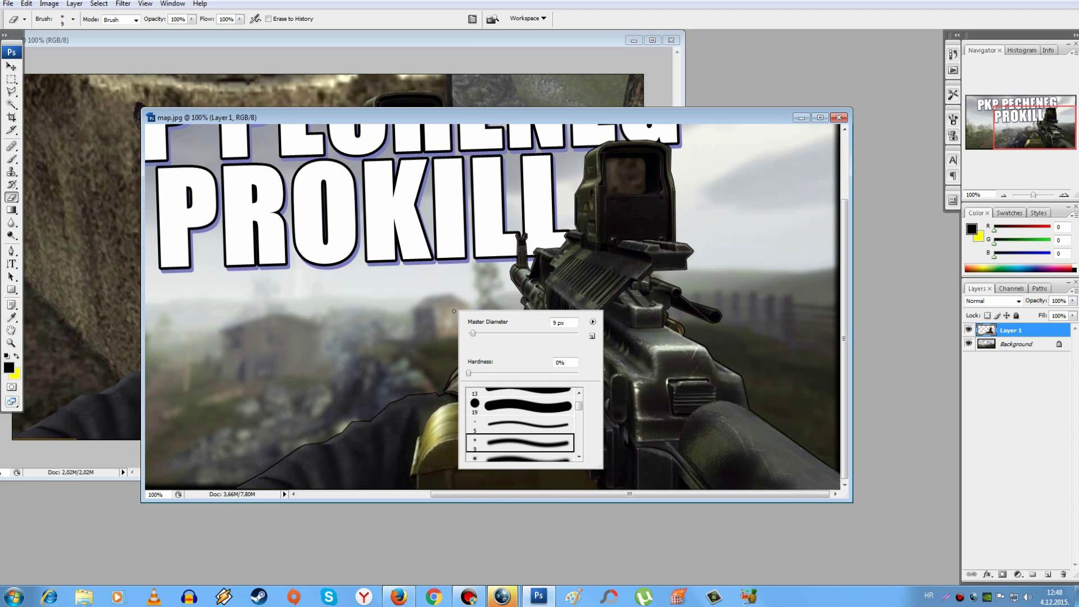
{"action": "left_click", "coordinate": [484, 334]}
{"action": "mouse_move", "coordinate": [640, 168]}
{"action": "left_mouse_down"}
{"action": "mouse_move", "coordinate": [615, 165]}
{"action": "mouse_move", "coordinate": [614, 177]}
{"action": "mouse_move", "coordinate": [631, 184]}
{"action": "mouse_move", "coordinate": [627, 170]}
{"action": "mouse_move", "coordinate": [639, 187]}
{"action": "mouse_move", "coordinate": [625, 185]}
{"action": "mouse_move", "coordinate": [635, 171]}
{"action": "left_mouse_up"}
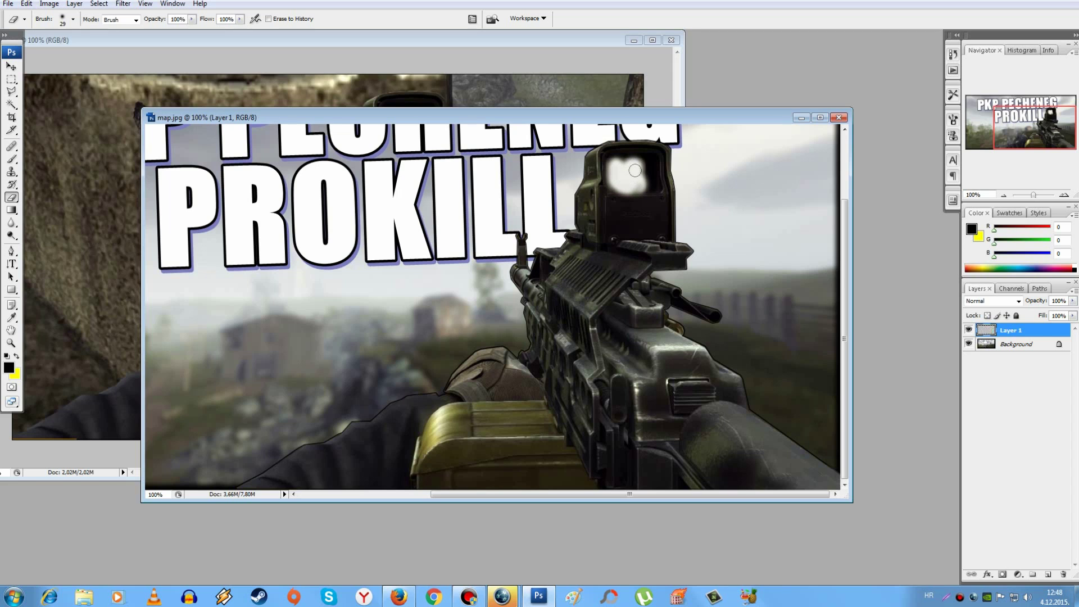
Shrink the eraser to 17 px, clean up the rest of the sight glass, and zoom back out.
{"action": "right_click", "coordinate": [692, 190]}
{"action": "left_click_drag", "start_coordinate": [751, 201], "coordinate": [751, 204]}
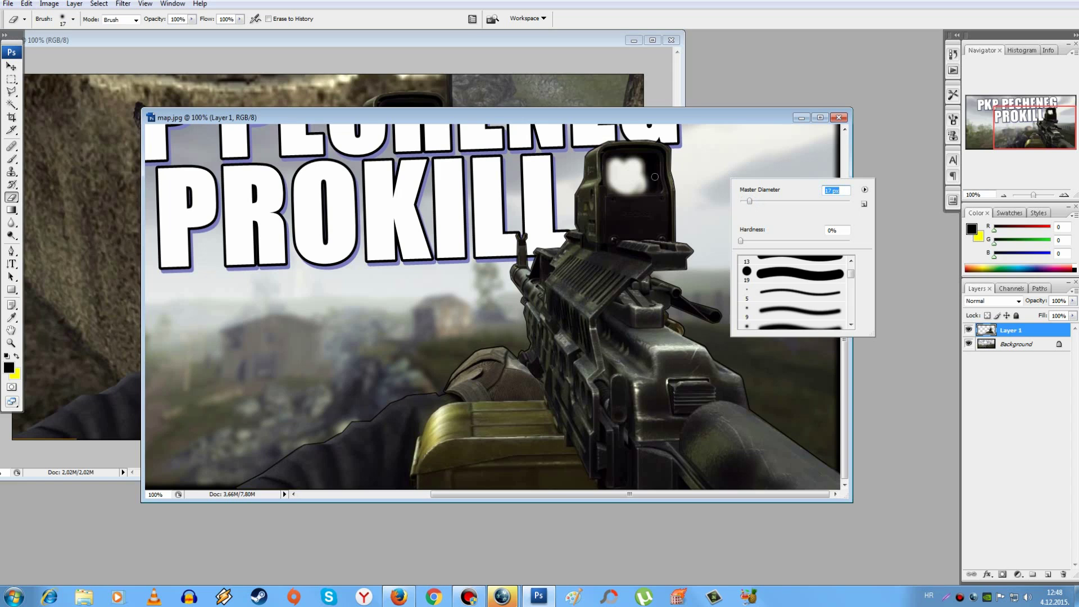
{"action": "left_click", "coordinate": [610, 166]}
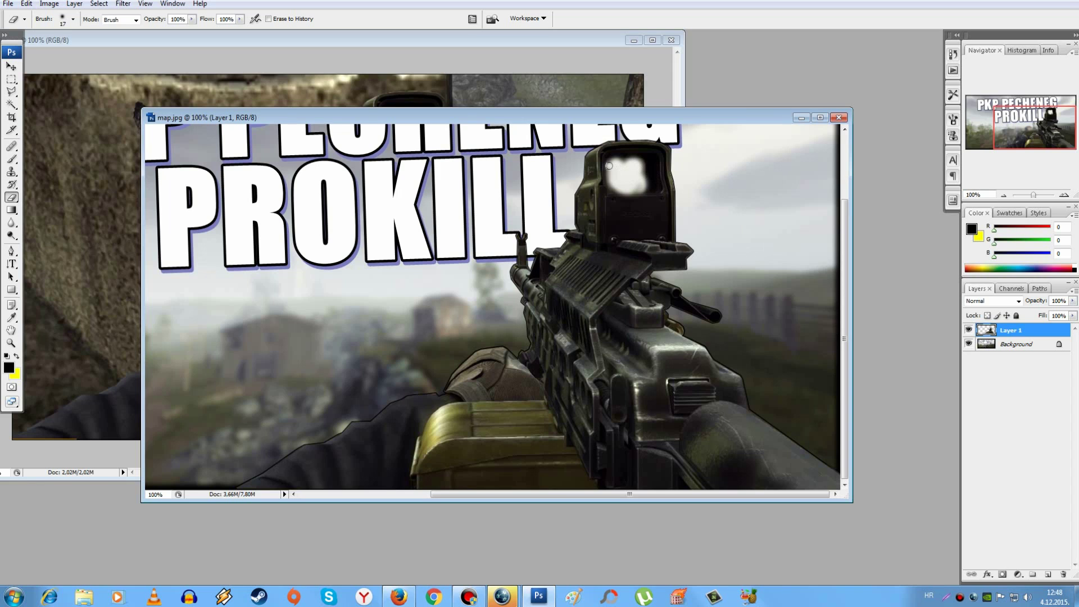
{"action": "mouse_move", "coordinate": [609, 159]}
{"action": "left_mouse_down"}
{"action": "mouse_move", "coordinate": [635, 159]}
{"action": "mouse_move", "coordinate": [618, 159]}
{"action": "left_mouse_up"}
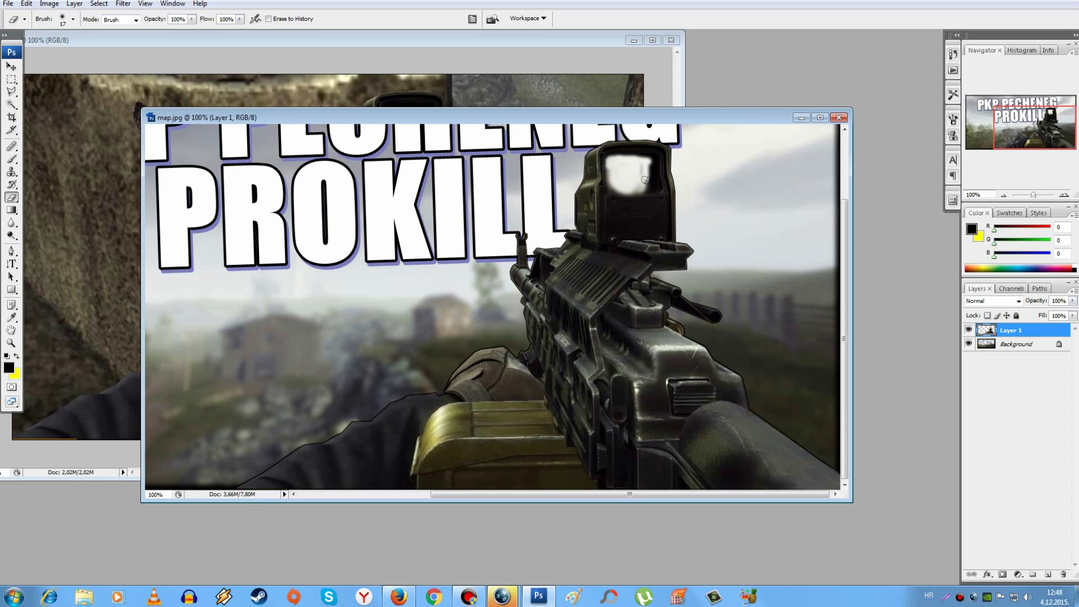
{"action": "mouse_move", "coordinate": [645, 191]}
{"action": "left_mouse_down"}
{"action": "mouse_move", "coordinate": [613, 191]}
{"action": "mouse_move", "coordinate": [610, 179]}
{"action": "left_mouse_up"}
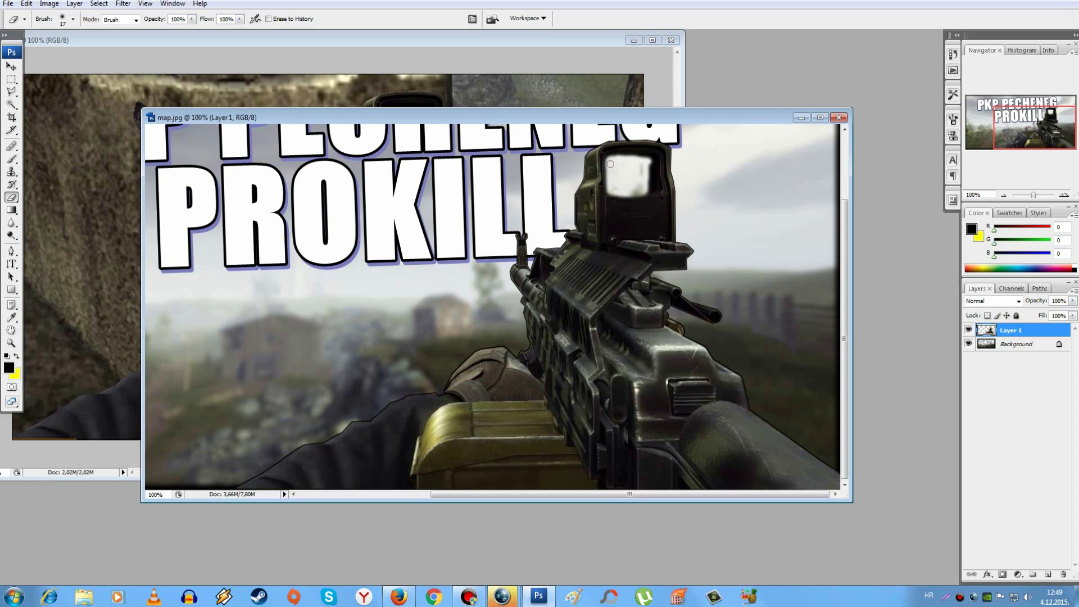
{"action": "mouse_move", "coordinate": [641, 190]}
{"action": "left_mouse_down"}
{"action": "mouse_move", "coordinate": [614, 185]}
{"action": "mouse_move", "coordinate": [642, 182]}
{"action": "mouse_move", "coordinate": [612, 192]}
{"action": "mouse_move", "coordinate": [639, 186]}
{"action": "left_mouse_up"}
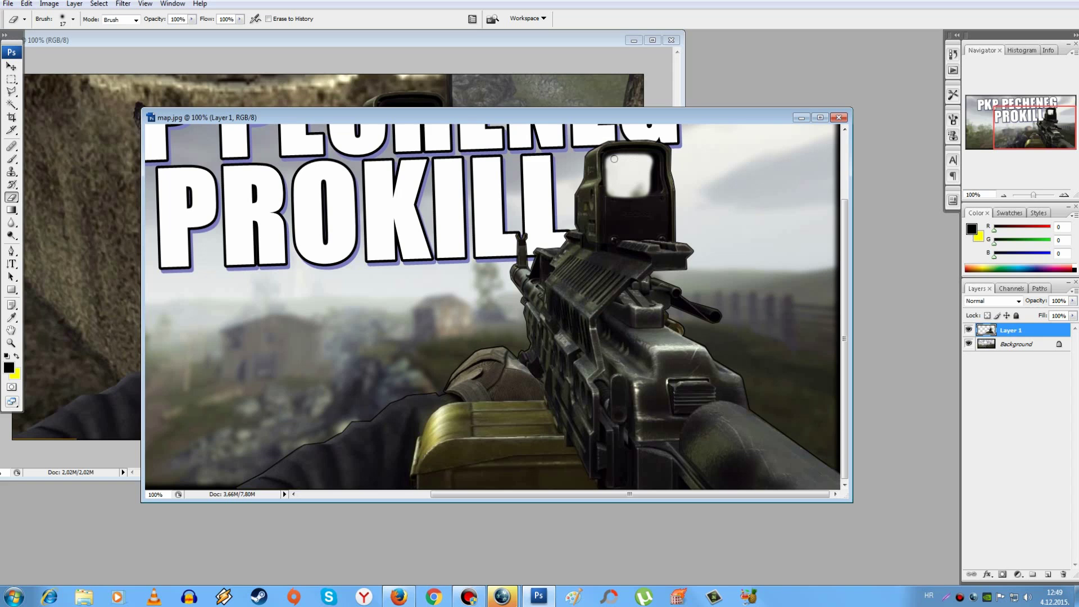
{"action": "left_click", "coordinate": [11, 343]}
{"action": "left_click", "coordinate": [349, 308], "text": "alt"}
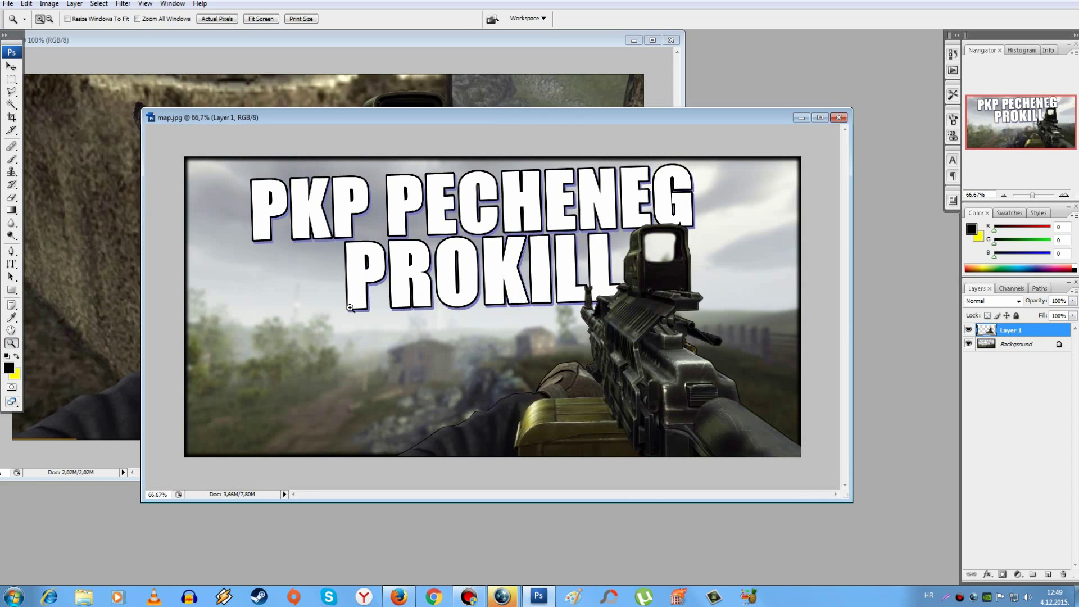
Raise the gun layer's brightness to +20 with Brightness/Contrast.
{"action": "left_click", "coordinate": [715, 347]}
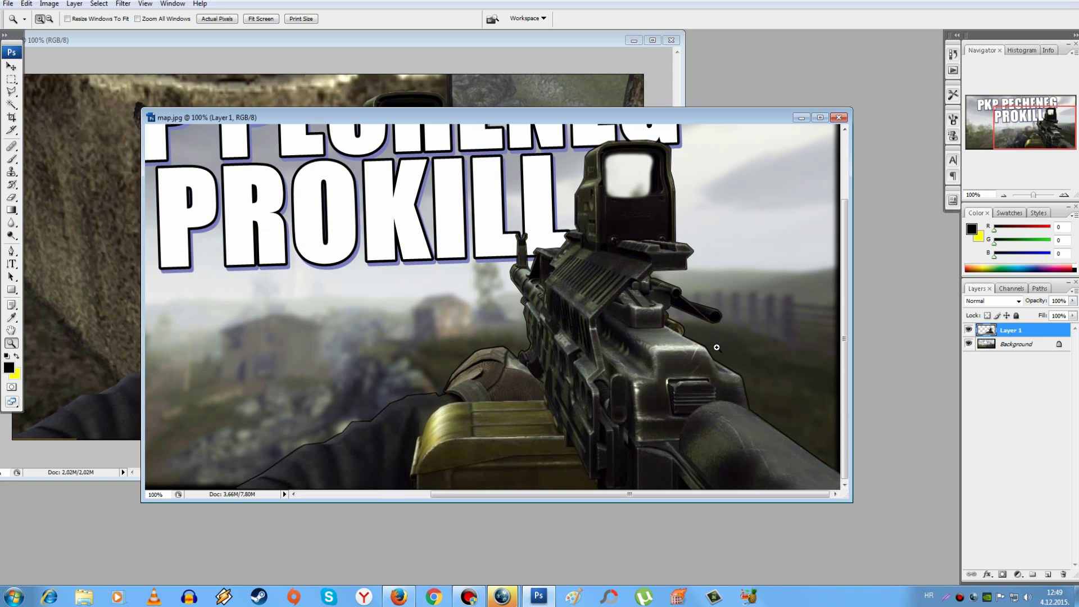
{"action": "left_click", "coordinate": [686, 329], "text": "alt"}
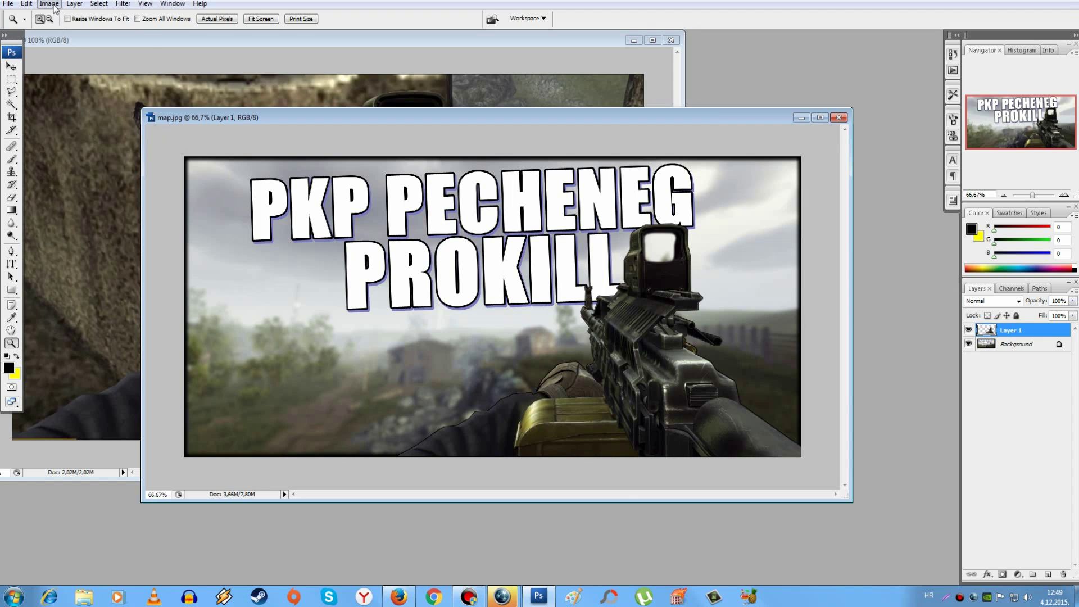
{"action": "left_click", "coordinate": [53, 5]}
{"action": "mouse_move", "coordinate": [72, 33]}
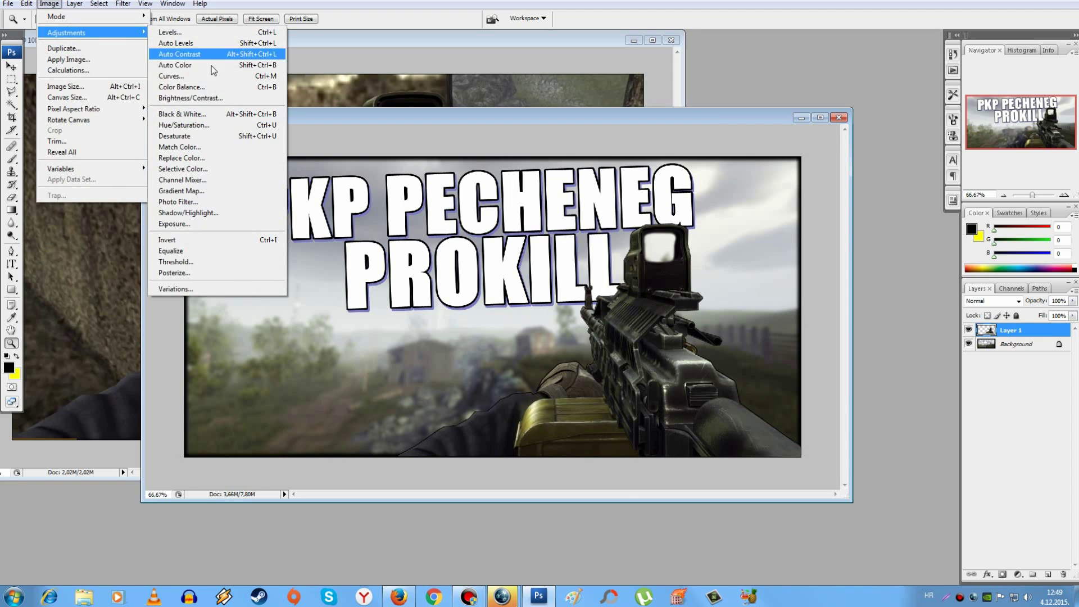
{"action": "left_click", "coordinate": [214, 99]}
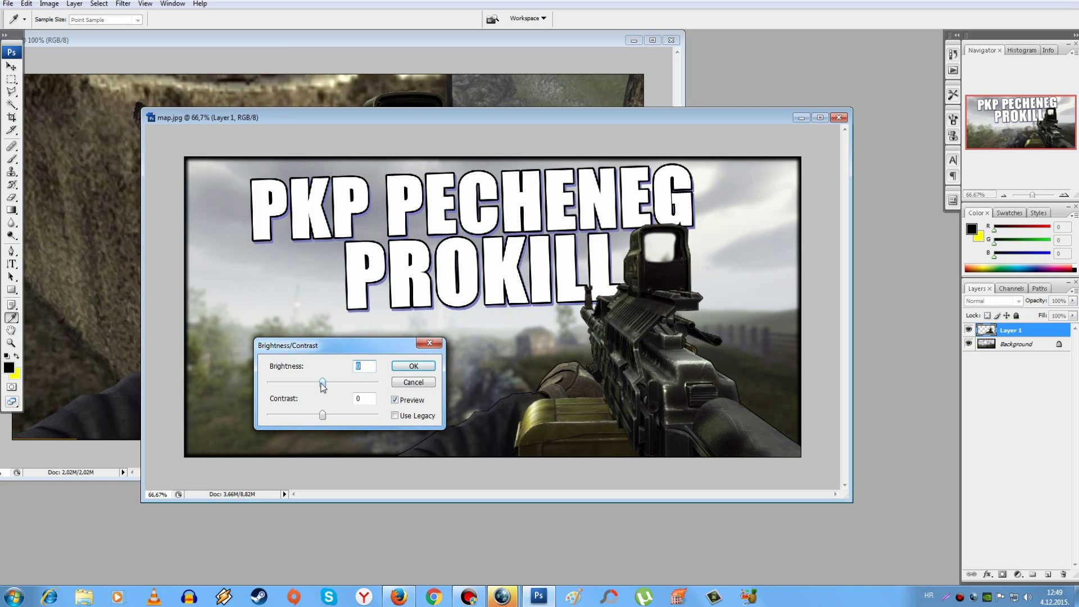
{"action": "left_click_drag", "start_coordinate": [321, 383], "coordinate": [334, 421]}
{"action": "left_click", "coordinate": [413, 365]}
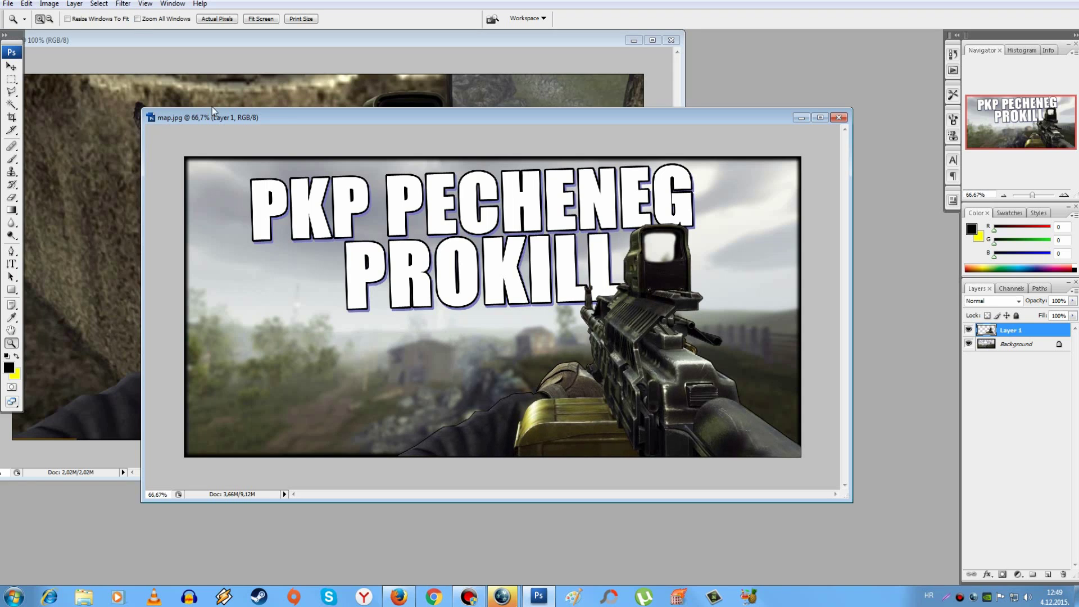
{"action": "left_click", "coordinate": [74, 4]}
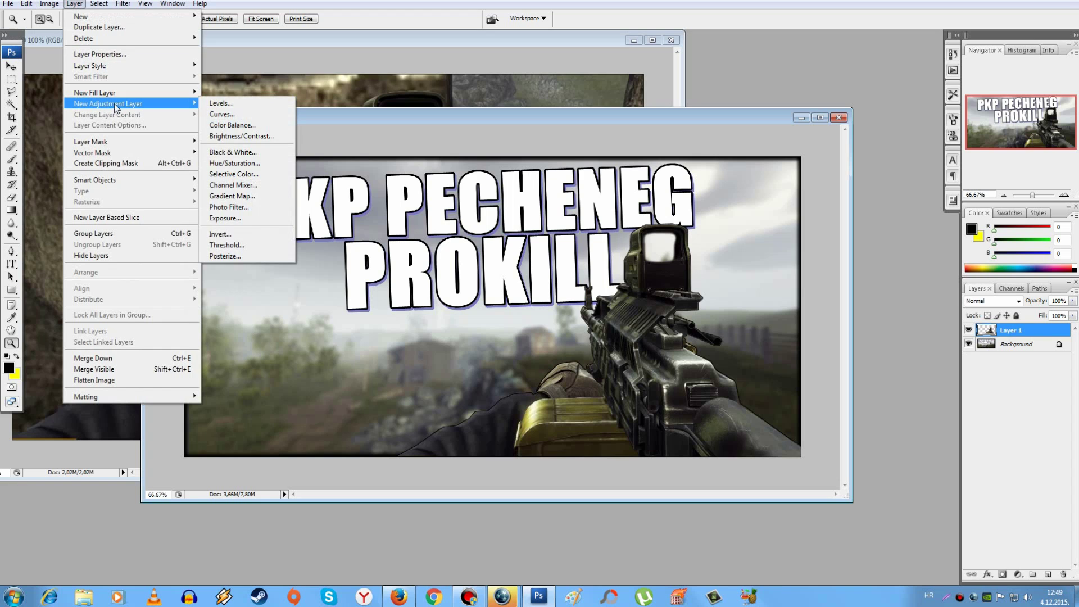
Add a pure red outer glow in Normal blend mode and enlarge it around the gun.
{"action": "mouse_move", "coordinate": [156, 66]}
{"action": "left_click", "coordinate": [230, 103]}
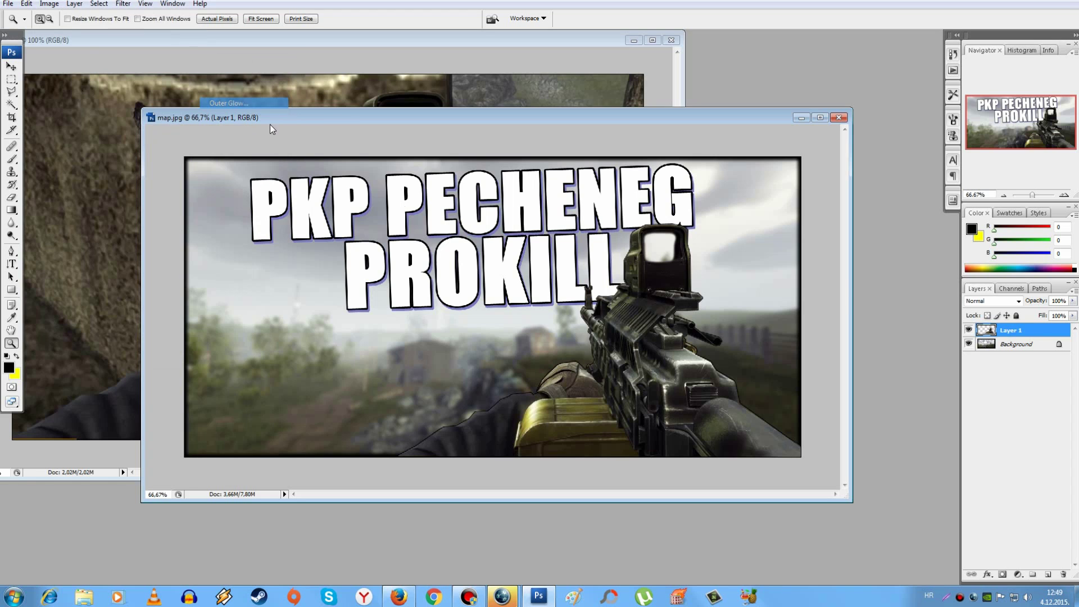
{"action": "left_click", "coordinate": [896, 125]}
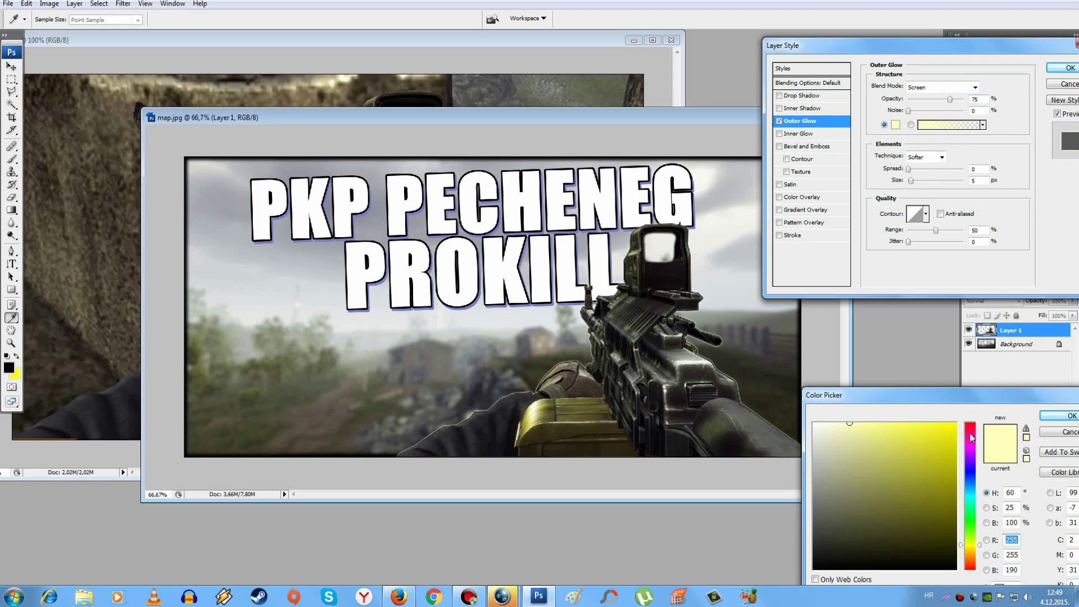
{"action": "left_click_drag", "start_coordinate": [969, 433], "coordinate": [969, 423]}
{"action": "left_click", "coordinate": [951, 425]}
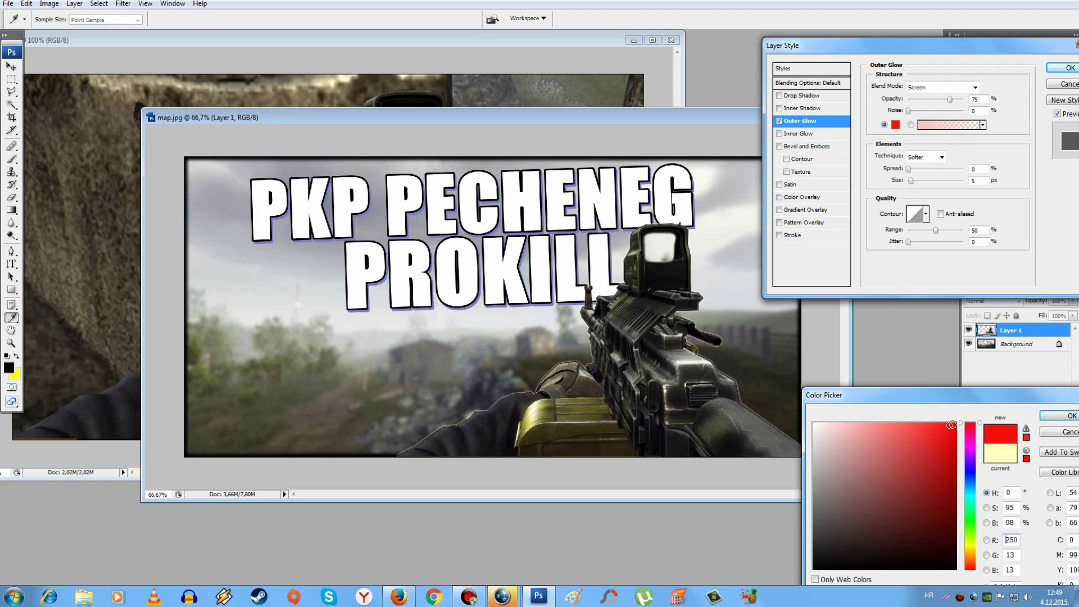
{"action": "left_click", "coordinate": [1068, 416]}
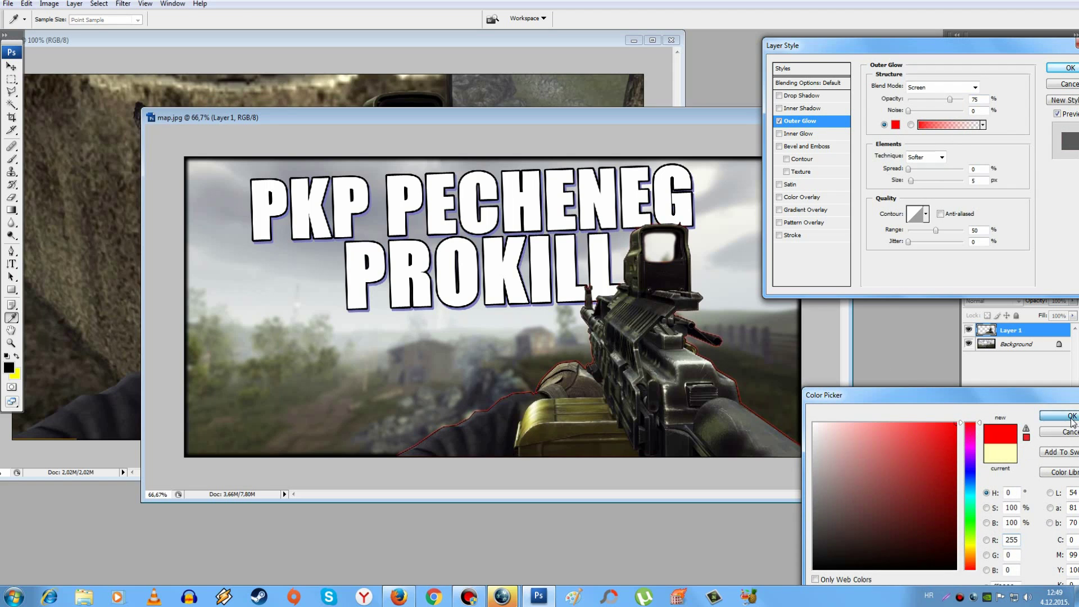
{"action": "left_click", "coordinate": [938, 87]}
{"action": "left_click", "coordinate": [933, 90]}
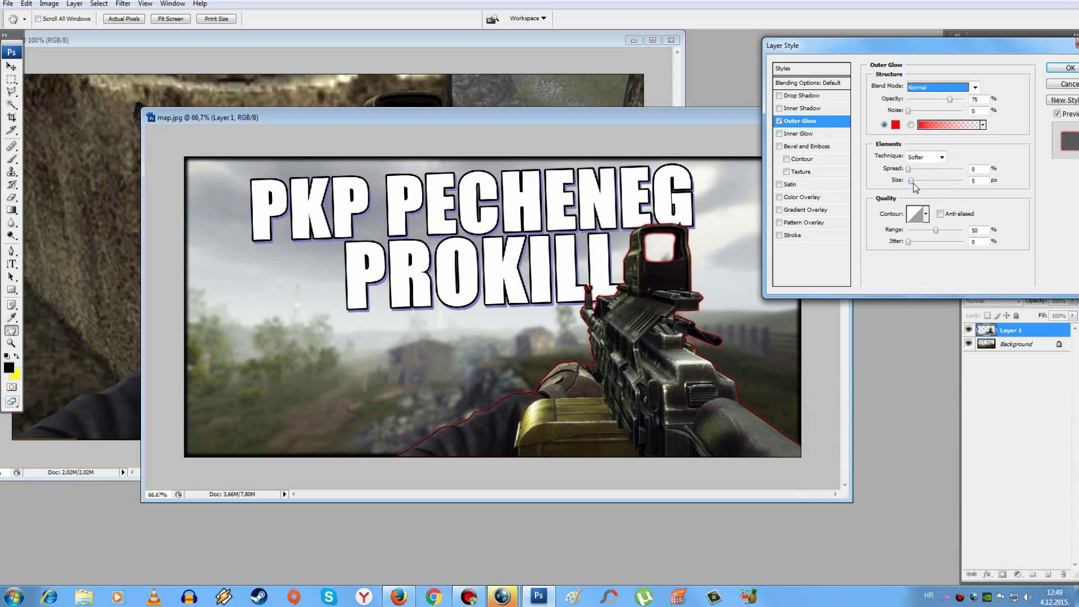
{"action": "mouse_move", "coordinate": [913, 184]}
{"action": "left_mouse_down"}
{"action": "mouse_move", "coordinate": [962, 185]}
{"action": "mouse_move", "coordinate": [916, 190]}
{"action": "mouse_move", "coordinate": [909, 170]}
{"action": "left_mouse_up"}
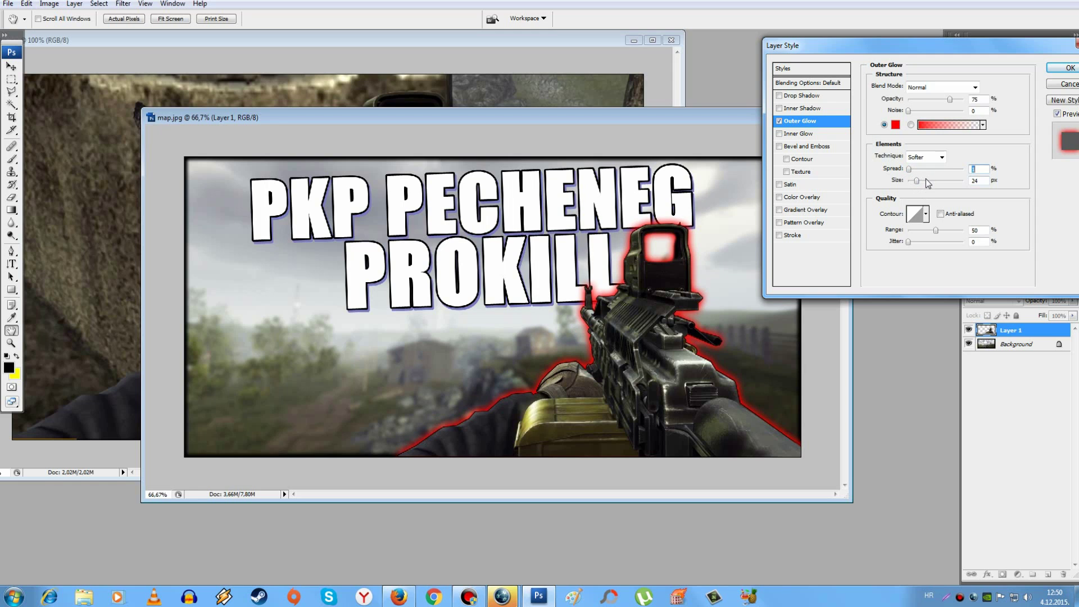
Enable an inner shadow of size 5 and a white inner glow with adjusted size.
{"action": "left_click", "coordinate": [795, 108]}
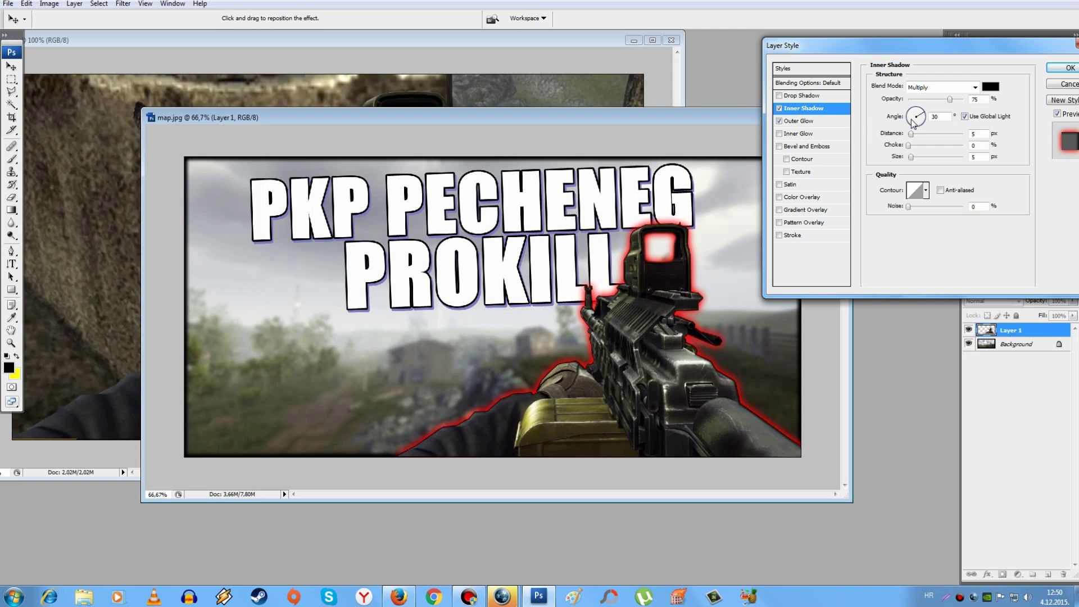
{"action": "left_click_drag", "start_coordinate": [912, 159], "coordinate": [917, 158]}
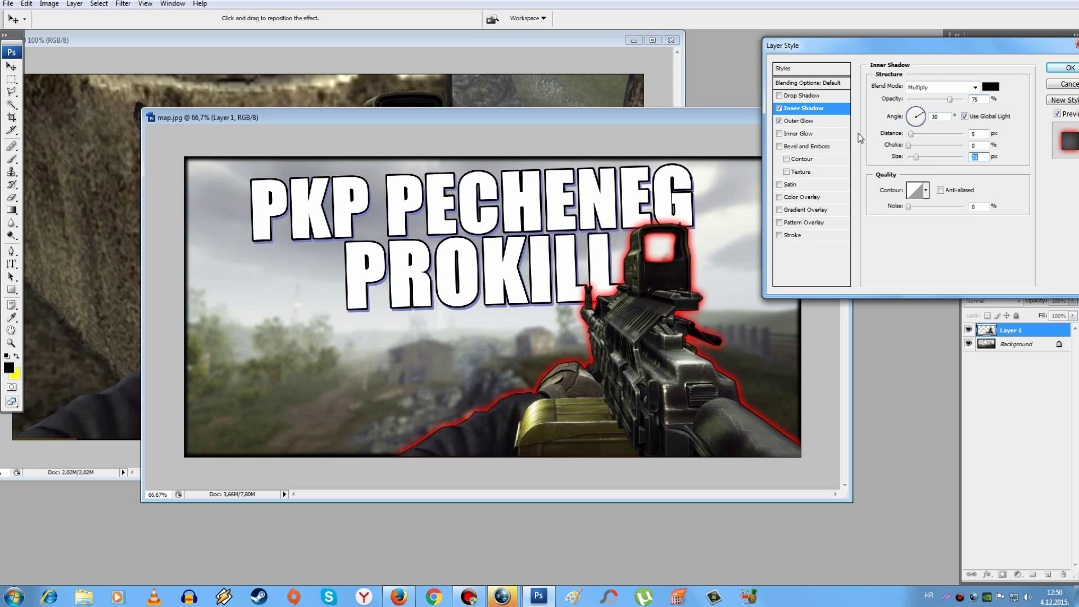
{"action": "left_click", "coordinate": [804, 134]}
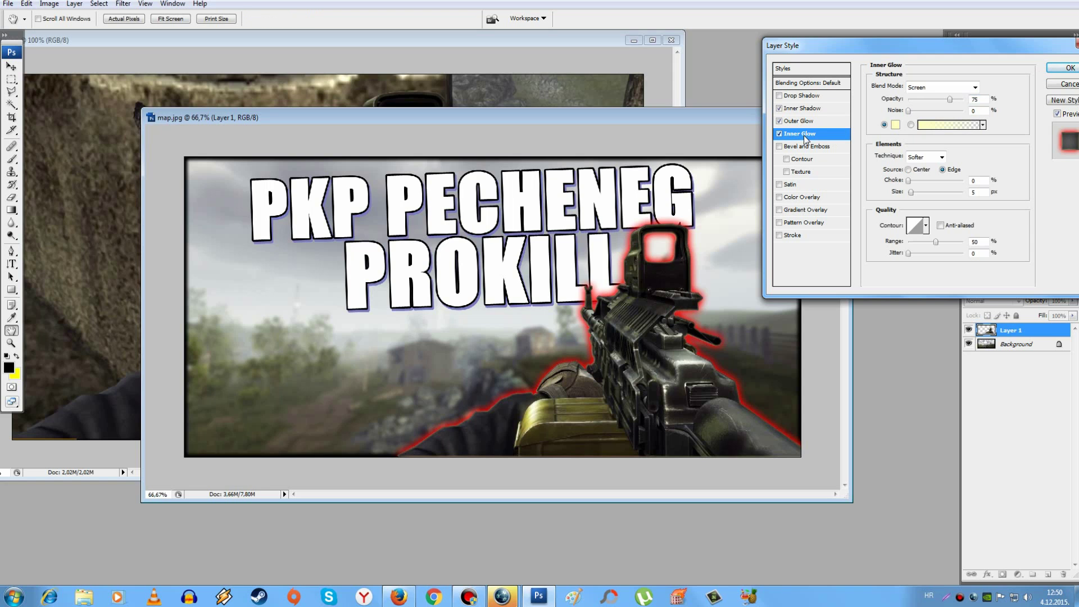
{"action": "left_click", "coordinate": [896, 125]}
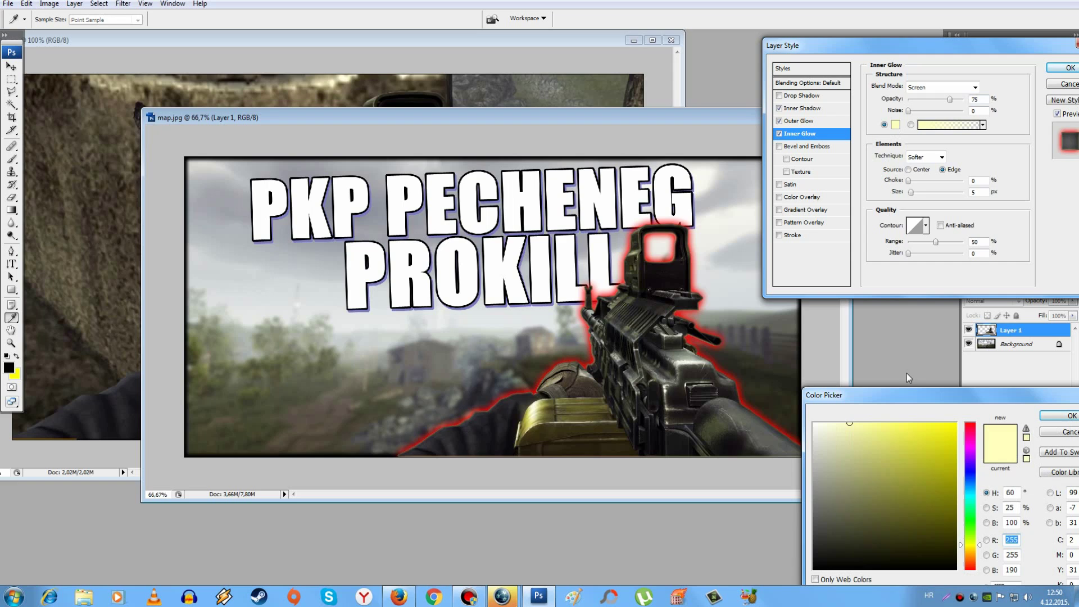
{"action": "left_click_drag", "start_coordinate": [846, 434], "coordinate": [780, 409]}
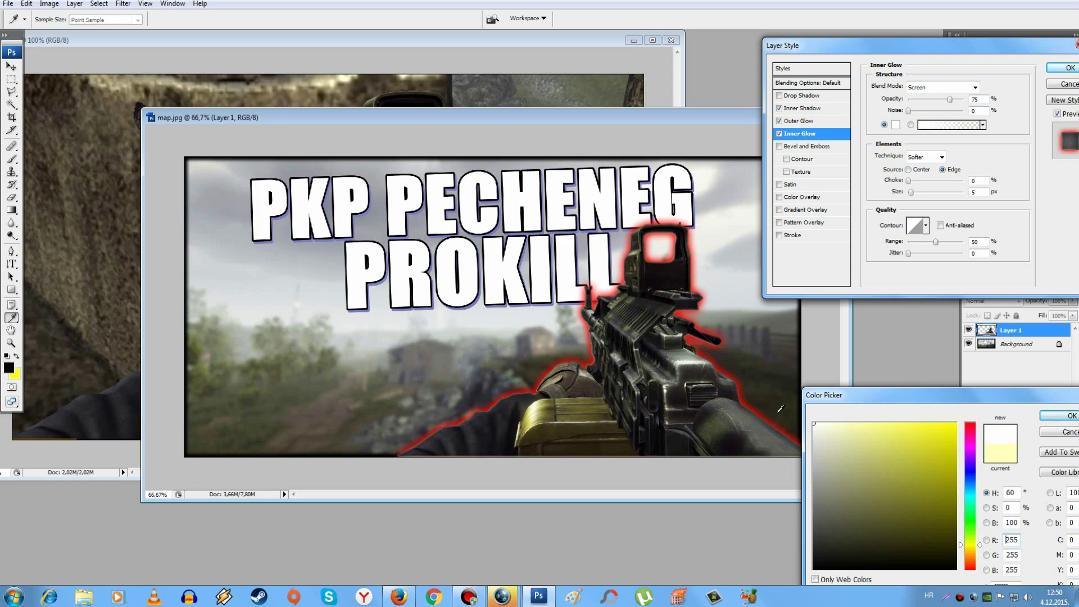
{"action": "left_click", "coordinate": [1063, 416]}
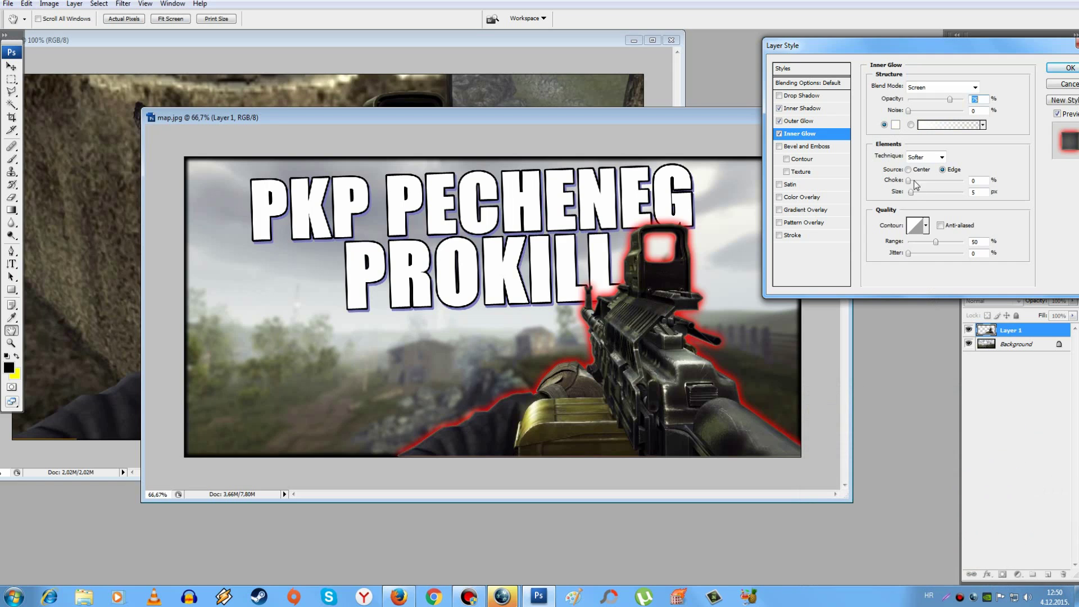
{"action": "left_click_drag", "start_coordinate": [912, 194], "coordinate": [909, 194]}
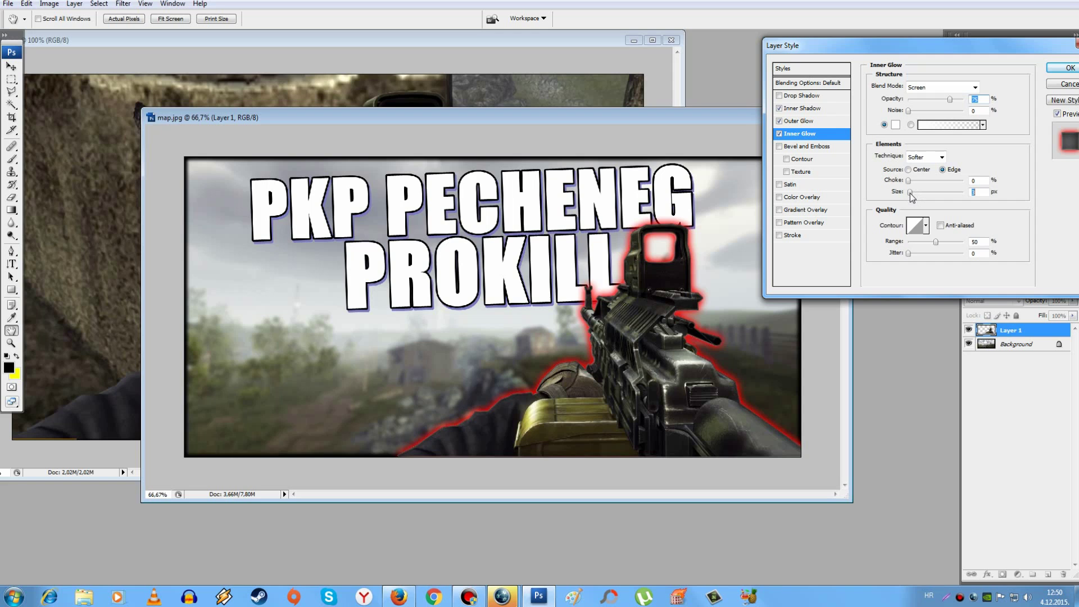
Apply the layer effects, zoom in to check the gun outline, then close the pkp gun screenshot.
{"action": "left_click", "coordinate": [1070, 68]}
{"action": "key", "text": "z"}
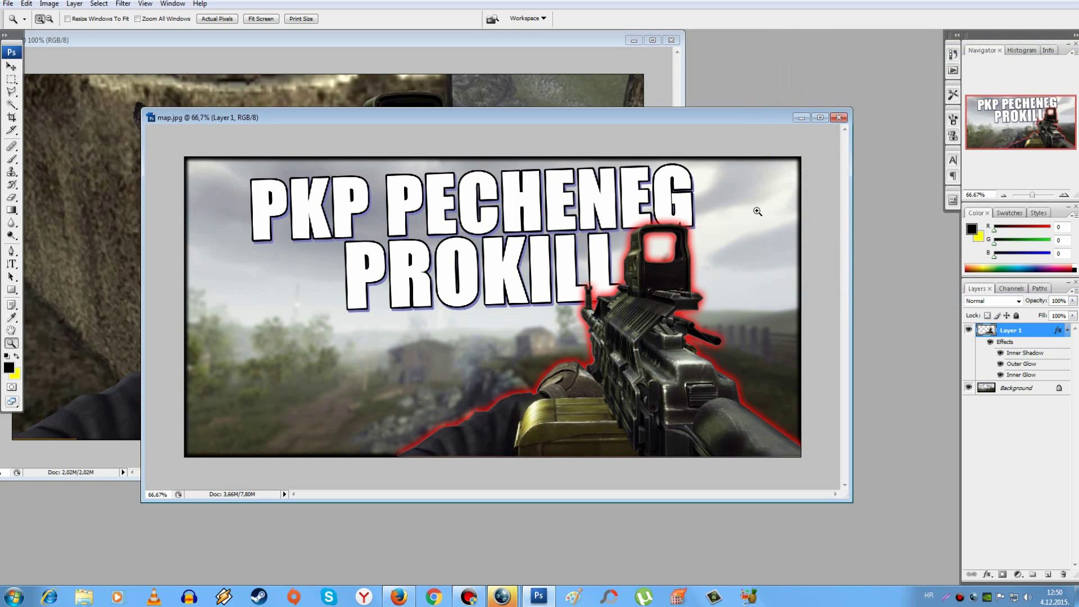
{"action": "left_click", "coordinate": [514, 413]}
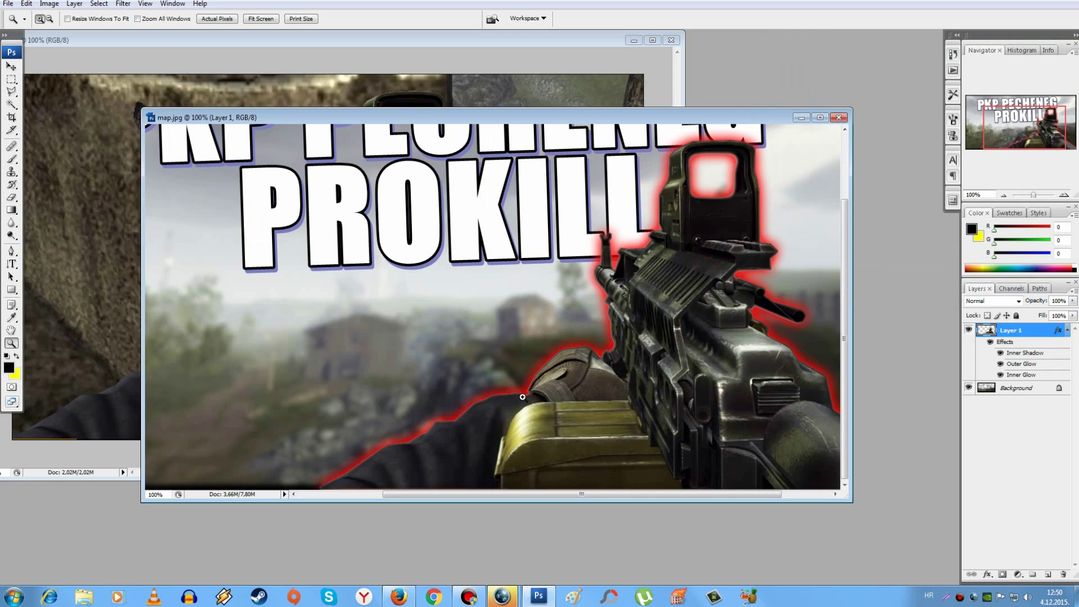
{"action": "left_click", "coordinate": [607, 343]}
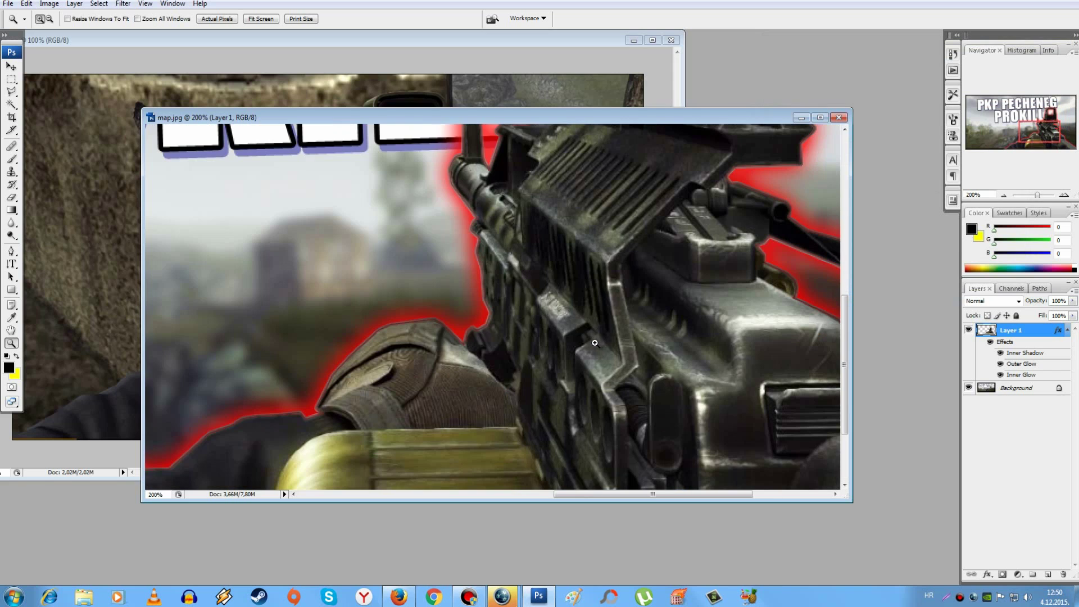
{"action": "left_click", "coordinate": [582, 294], "text": "alt"}
{"action": "left_click", "coordinate": [581, 294], "text": "alt"}
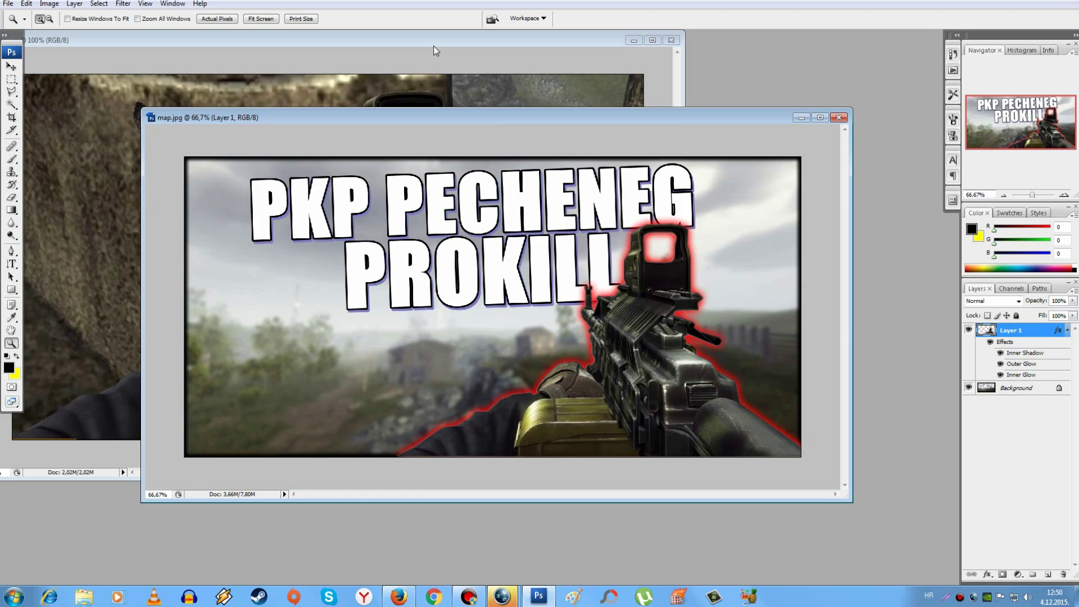
{"action": "left_click", "coordinate": [534, 41]}
{"action": "left_click", "coordinate": [672, 40]}
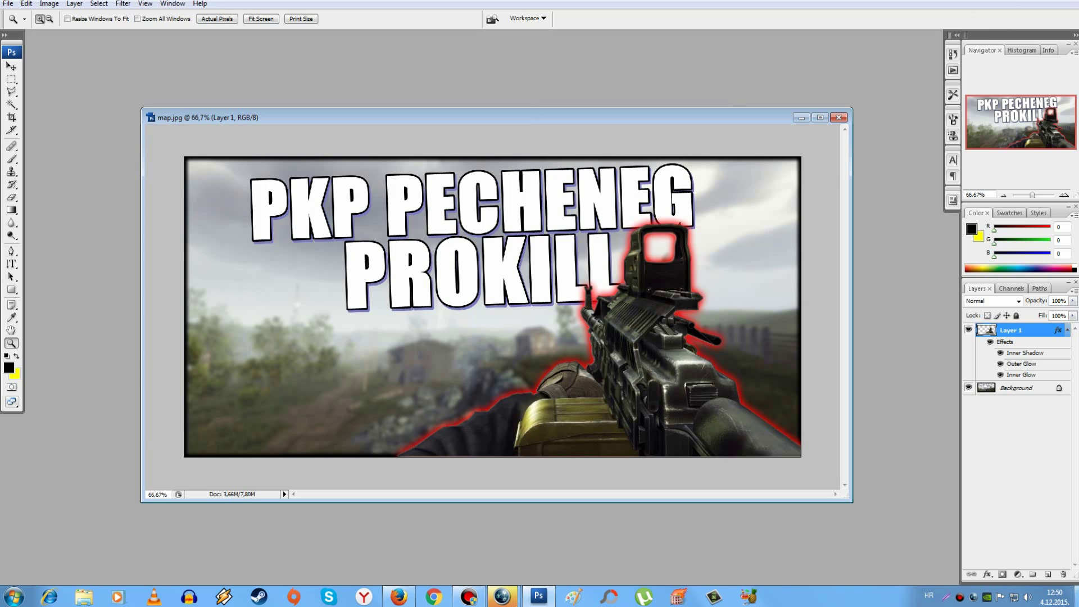
Find 'prokill transparent' in MARSHAL VIDEOS INTROS > TRANSPARENT LOGOS and drag it to Photoshop.
{"action": "left_click", "coordinate": [1077, 596]}
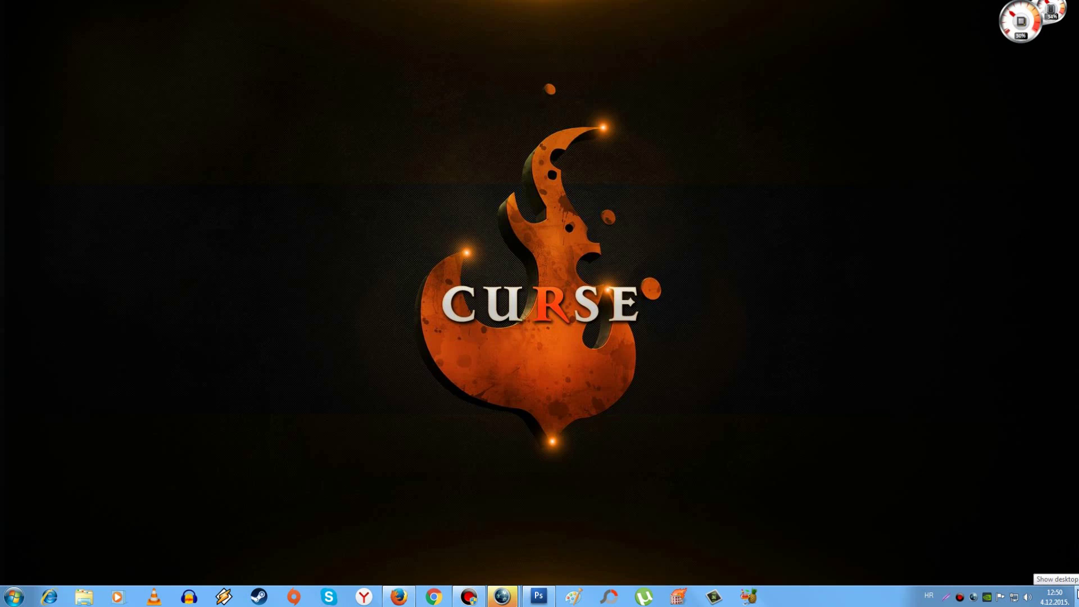
{"action": "right_click", "coordinate": [628, 287]}
{"action": "left_click", "coordinate": [885, 73]}
{"action": "double_click", "coordinate": [877, 13]}
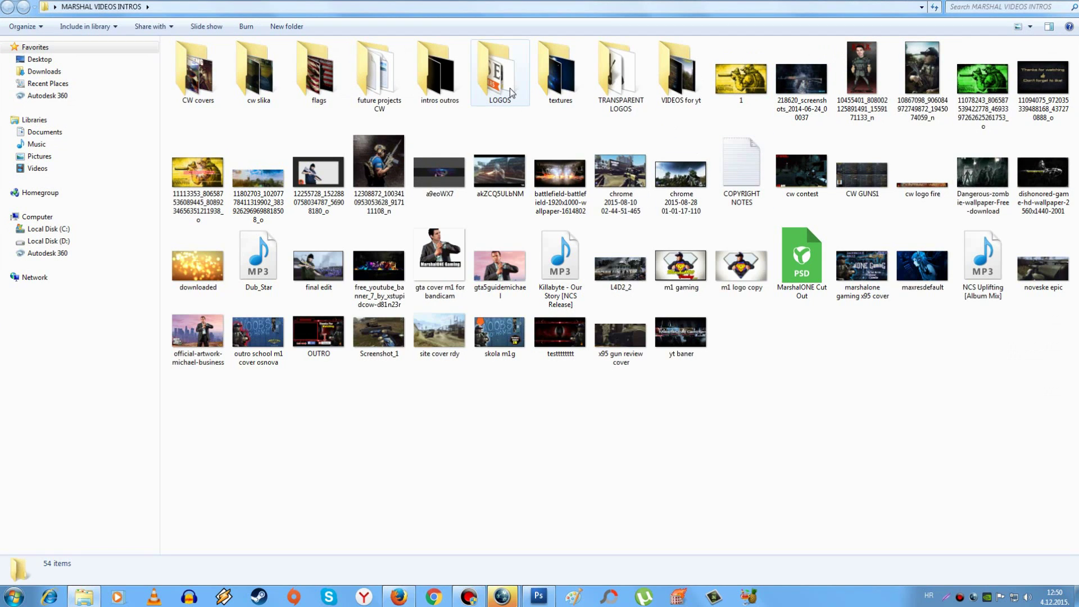
{"action": "double_click", "coordinate": [618, 73]}
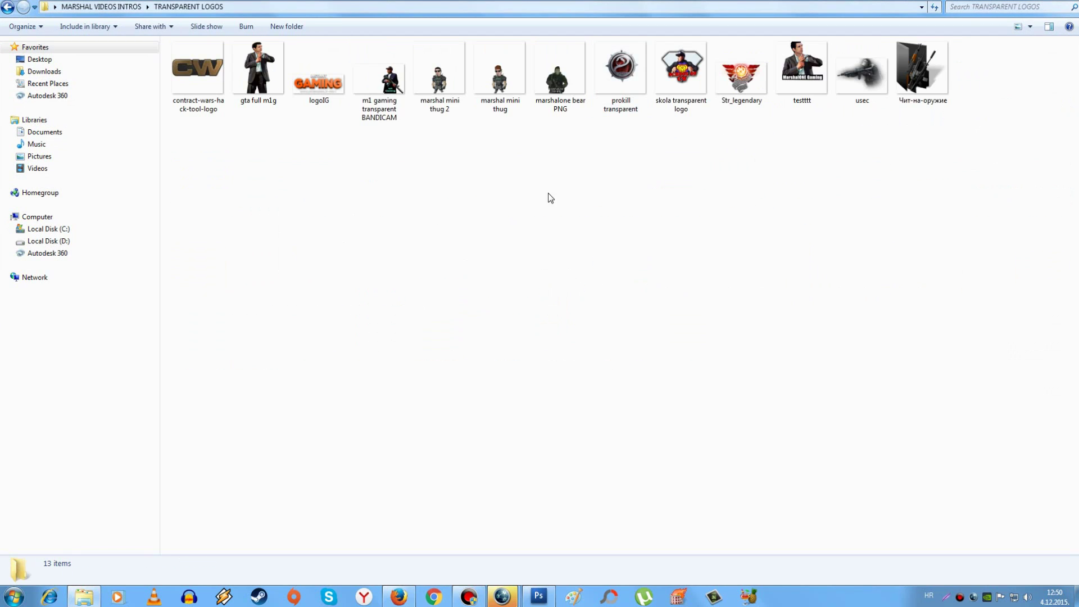
{"action": "left_click_drag", "start_coordinate": [623, 101], "coordinate": [292, 349]}
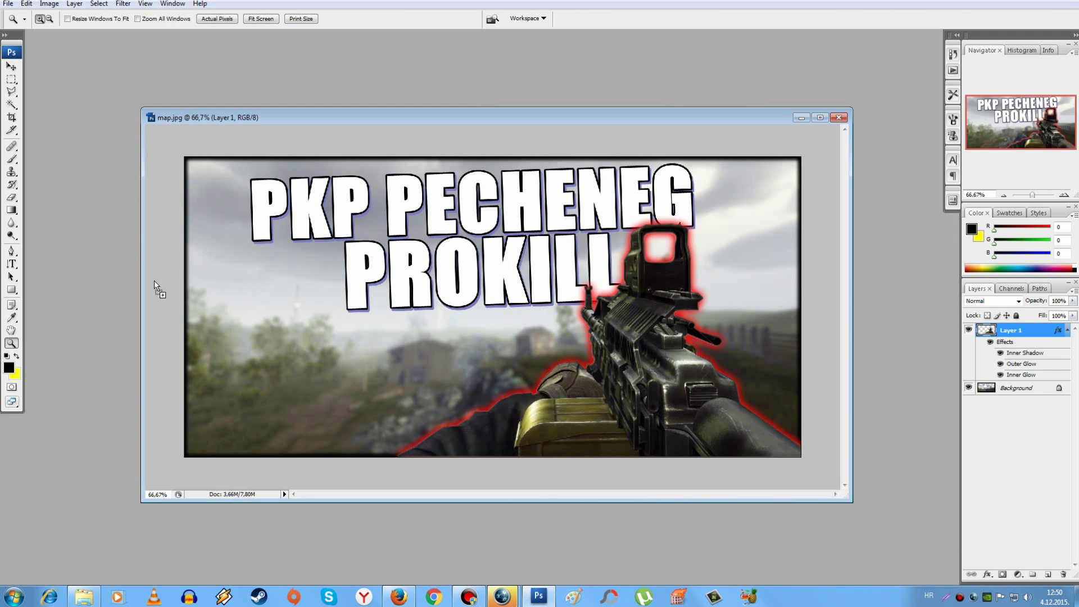
Copy the prokill logo into map.jpg as a new layer.
{"action": "left_click_drag", "start_coordinate": [100, 265], "coordinate": [99, 262]}
{"action": "left_click", "coordinate": [11, 66]}
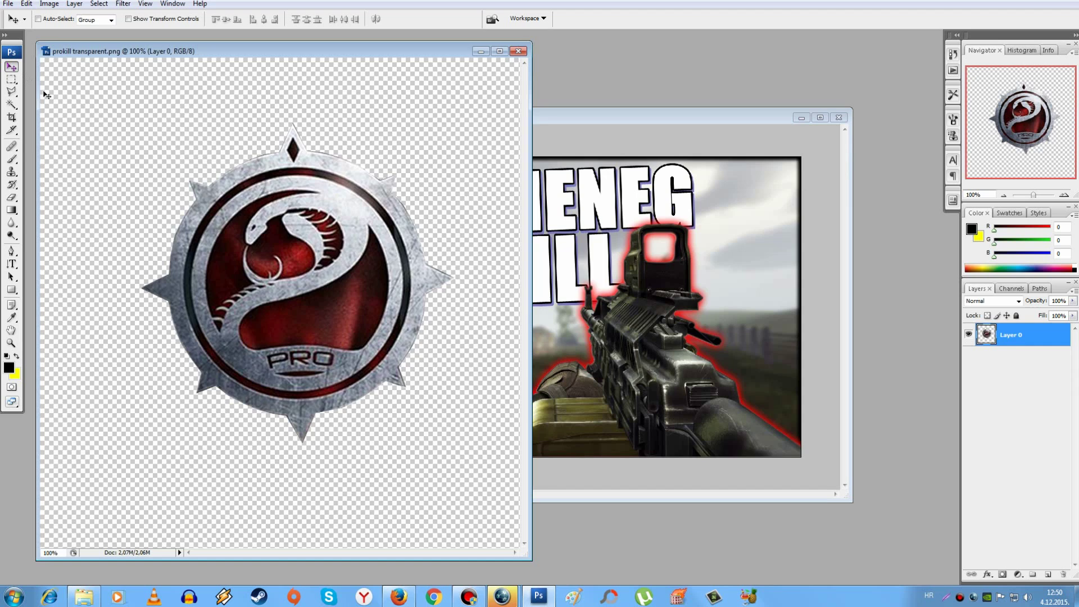
{"action": "left_click_drag", "start_coordinate": [238, 226], "coordinate": [274, 283]}
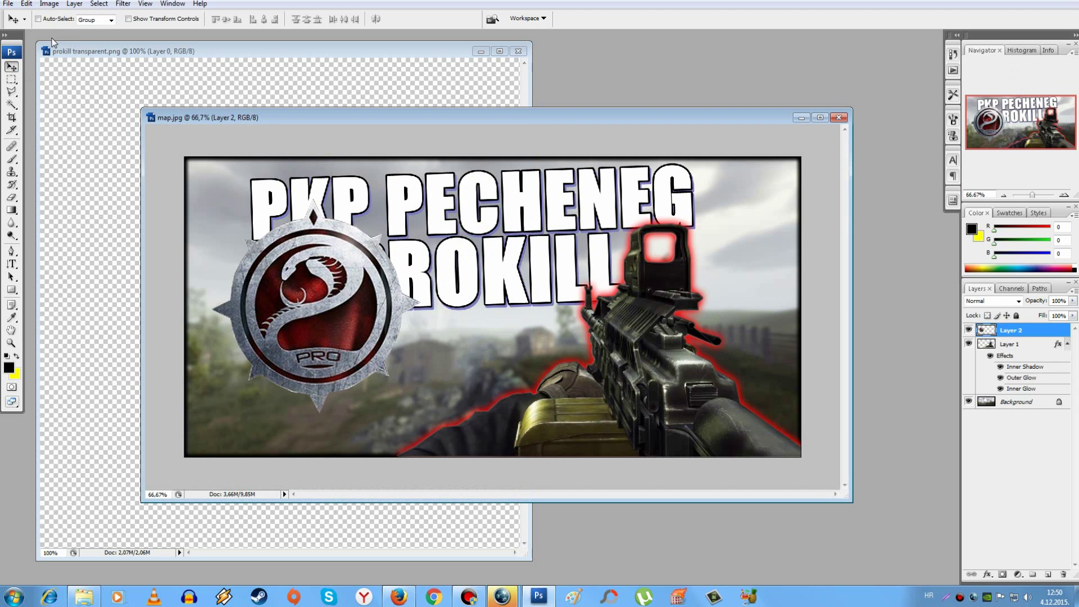
Scale the logo to about half size, tilt it about -9°, and place it beside PROKILL.
{"action": "left_click", "coordinate": [27, 4]}
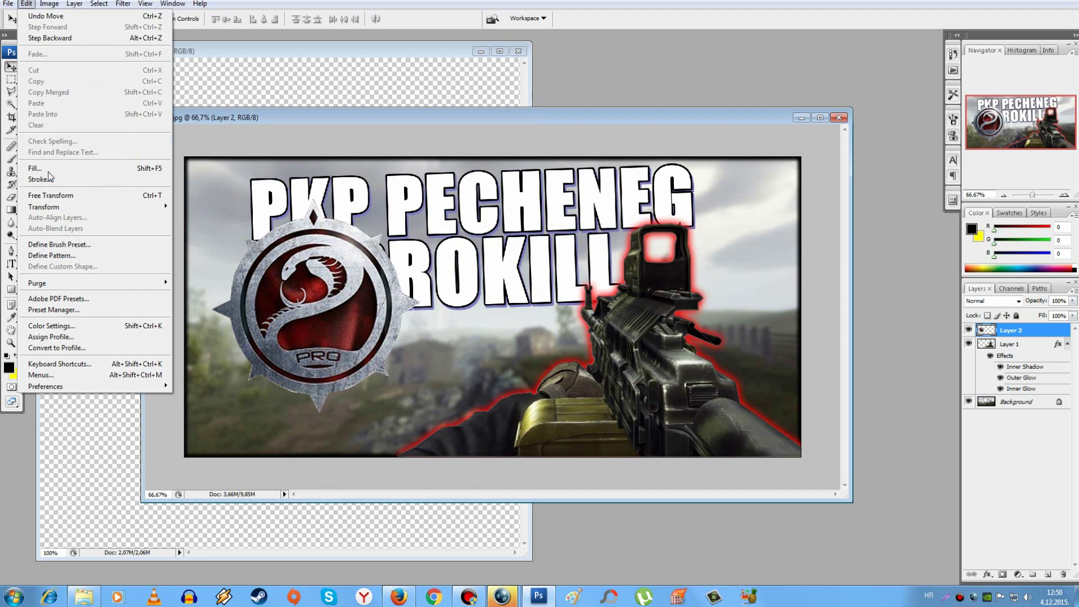
{"action": "left_click", "coordinate": [51, 195]}
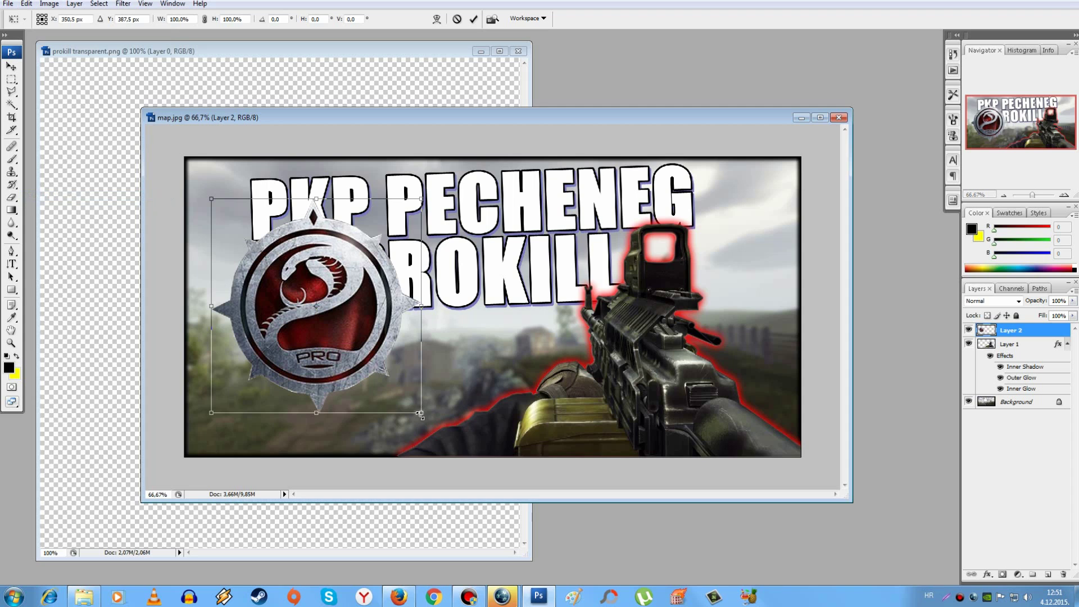
{"action": "left_click_drag", "start_coordinate": [421, 415], "coordinate": [357, 333]}
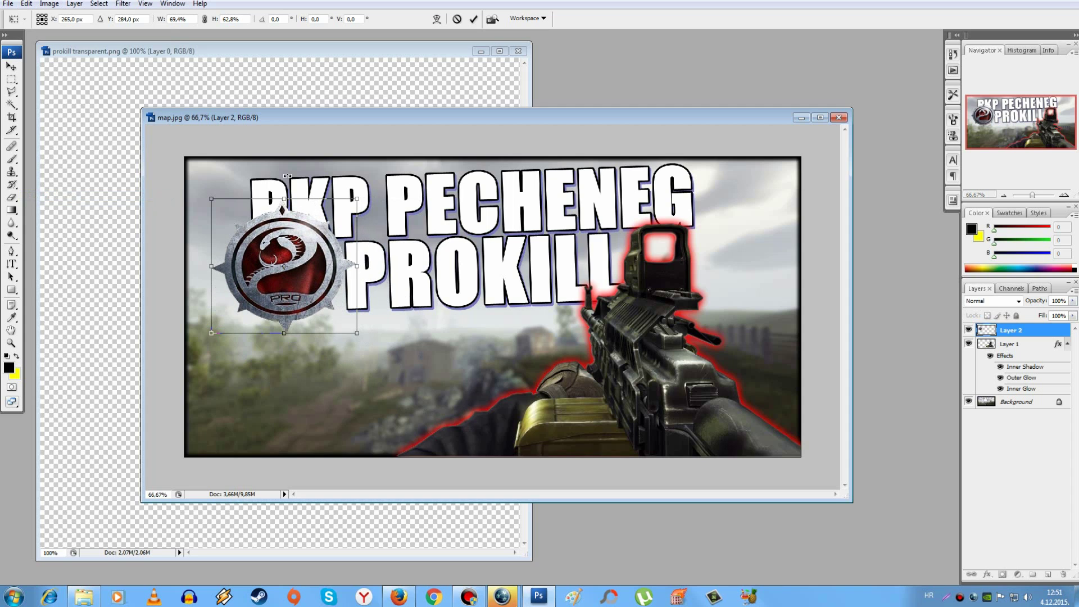
{"action": "left_click_drag", "start_coordinate": [287, 176], "coordinate": [273, 178]}
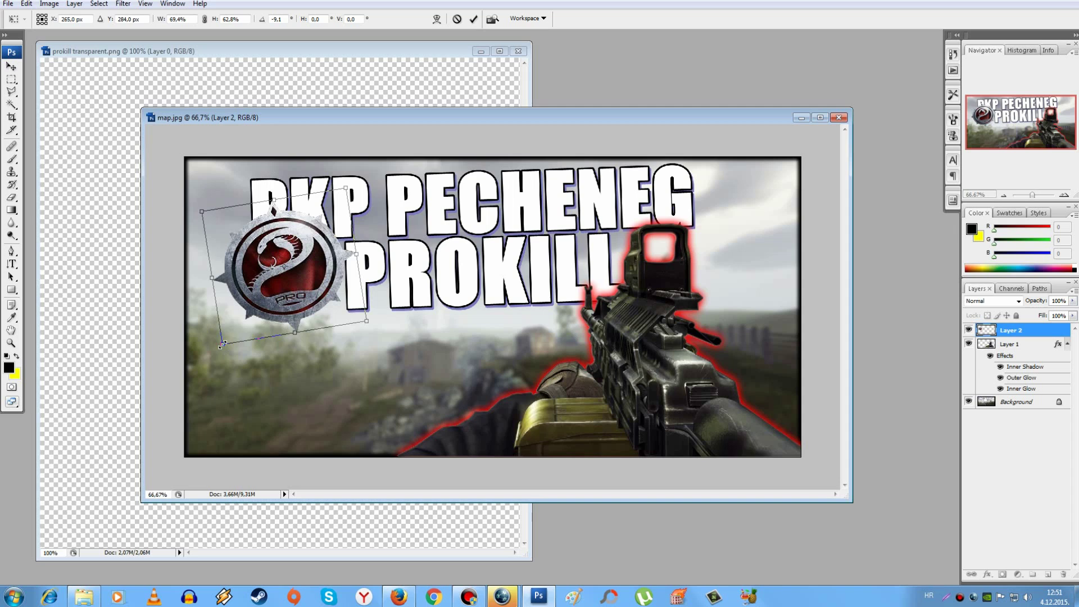
{"action": "left_click_drag", "start_coordinate": [223, 344], "coordinate": [250, 316]}
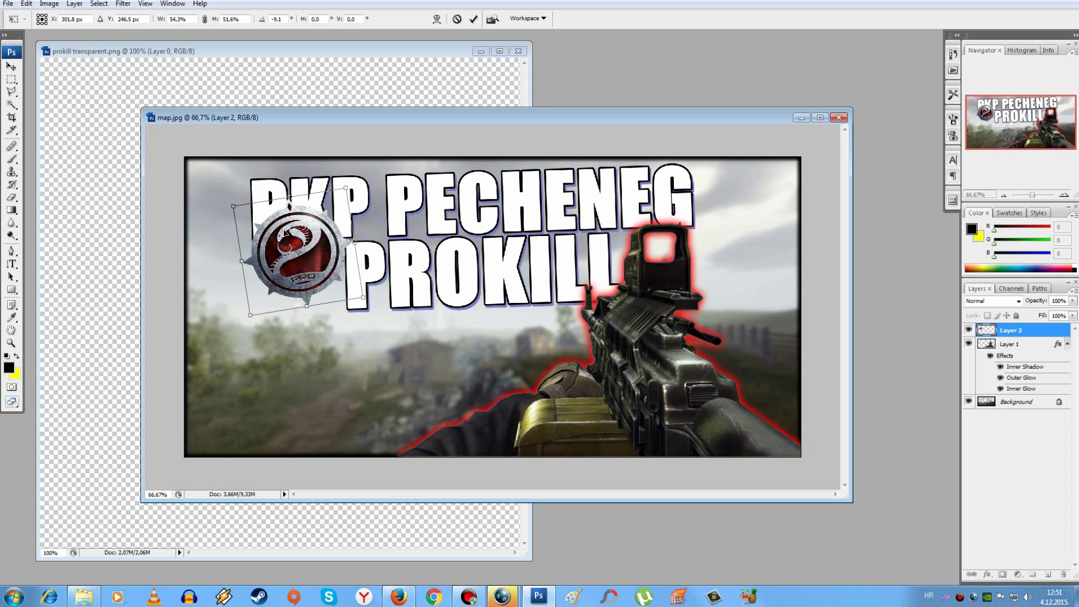
{"action": "left_click_drag", "start_coordinate": [282, 225], "coordinate": [219, 237]}
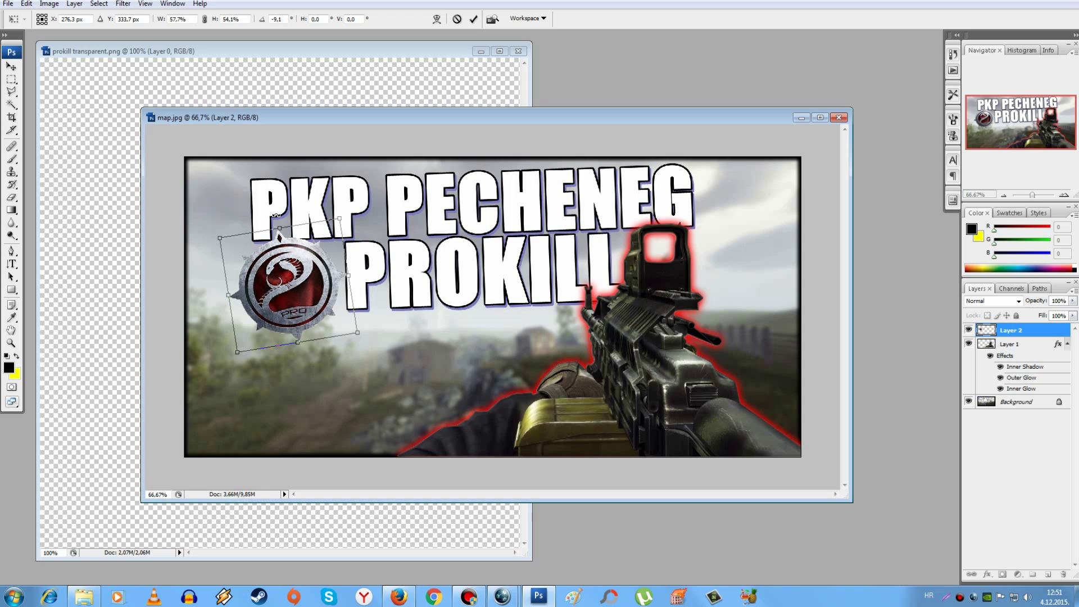
{"action": "left_click_drag", "start_coordinate": [275, 216], "coordinate": [278, 214]}
{"action": "key", "text": "Return"}
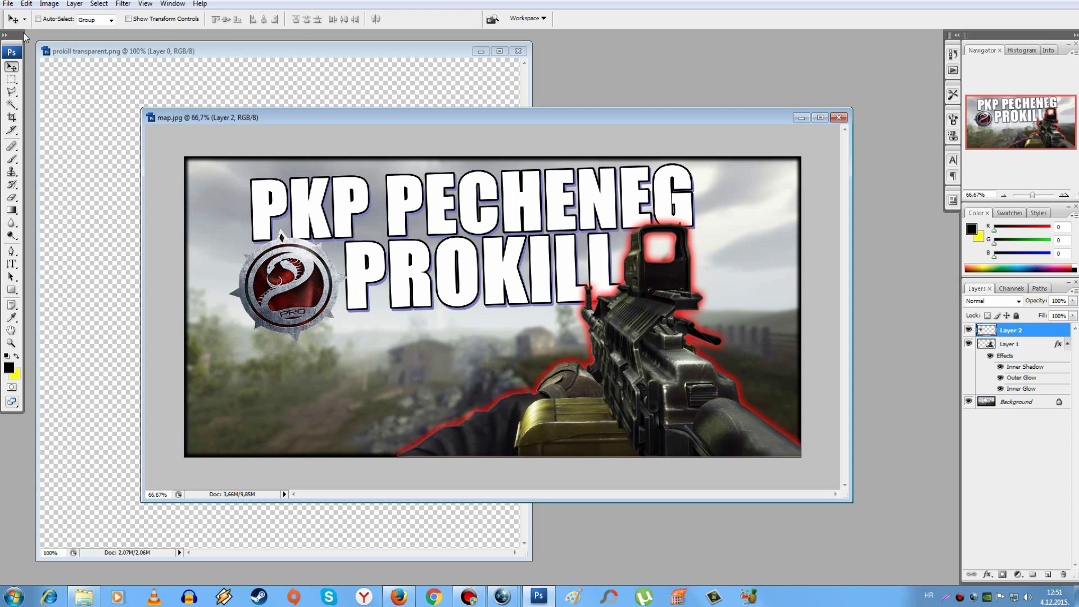
Outline the logo with a 2 px red stroke placed Outside.
{"action": "left_click", "coordinate": [27, 3]}
{"action": "left_click", "coordinate": [68, 180]}
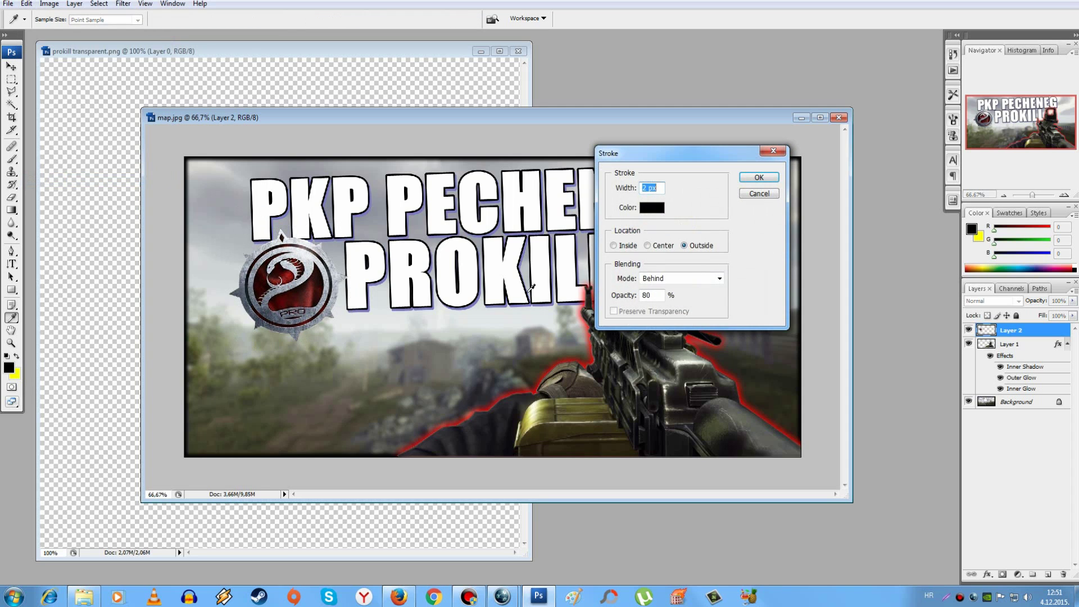
{"action": "left_click", "coordinate": [652, 208]}
{"action": "left_click", "coordinate": [956, 423]}
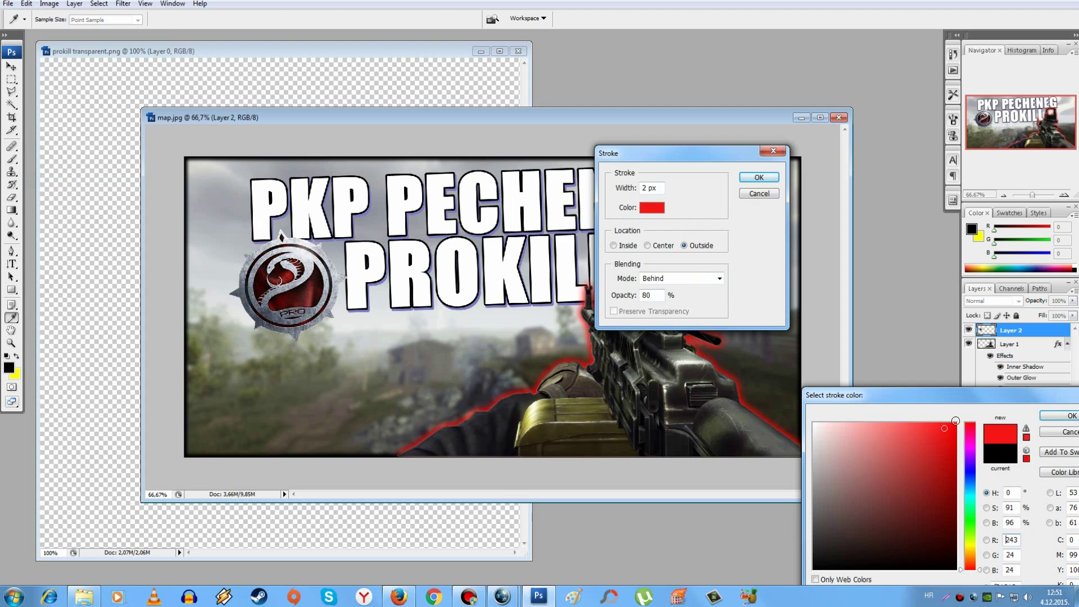
{"action": "left_click", "coordinate": [1050, 419]}
{"action": "left_click", "coordinate": [759, 178]}
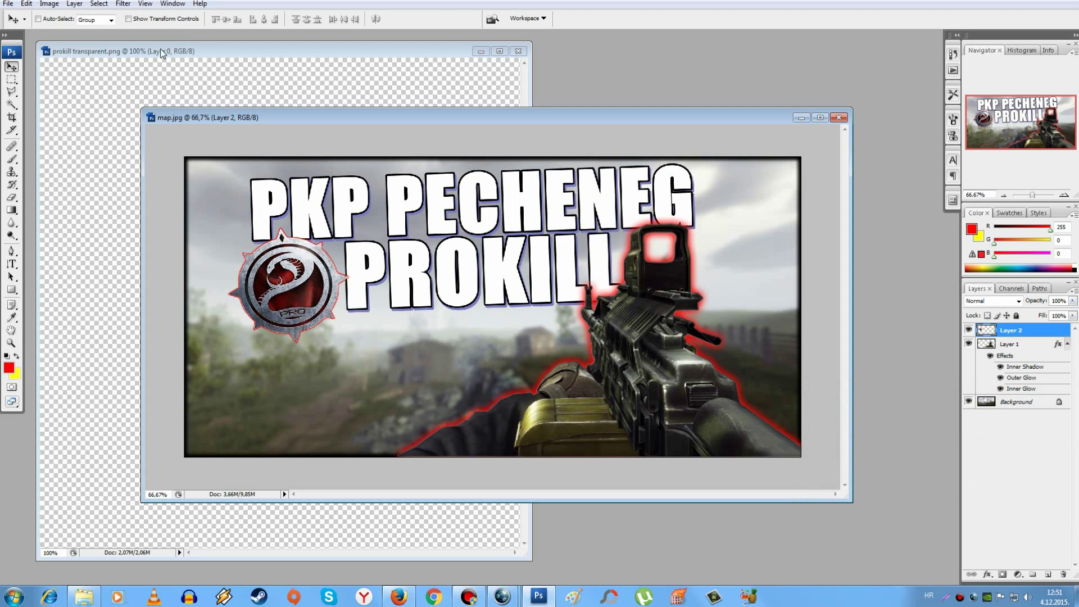
Darken the logo to brightness -5 with Brightness/Contrast.
{"action": "left_click", "coordinate": [48, 3]}
{"action": "mouse_move", "coordinate": [103, 33]}
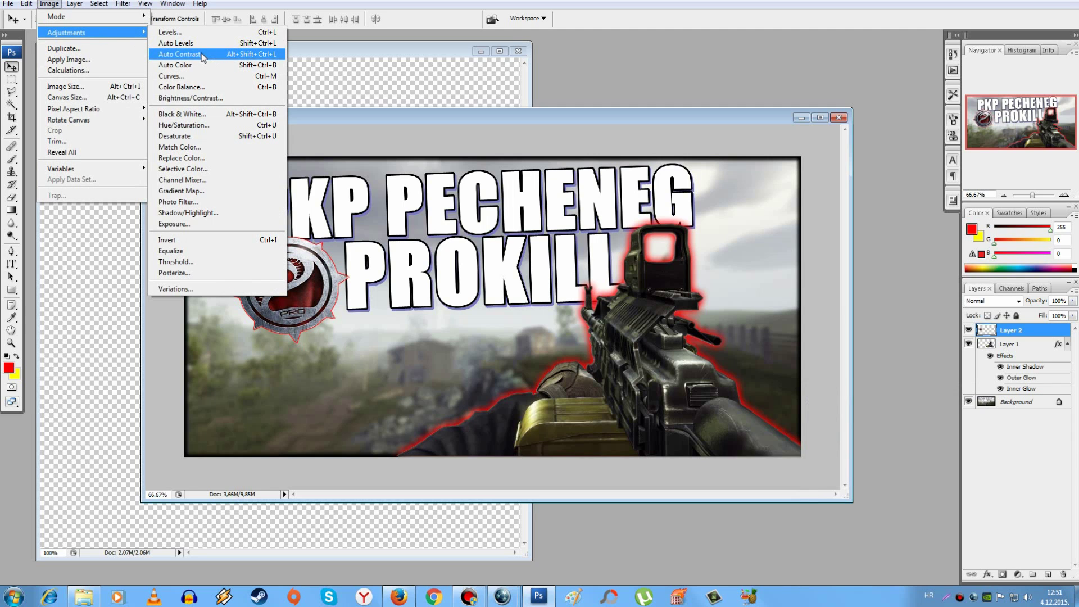
{"action": "left_click", "coordinate": [190, 98]}
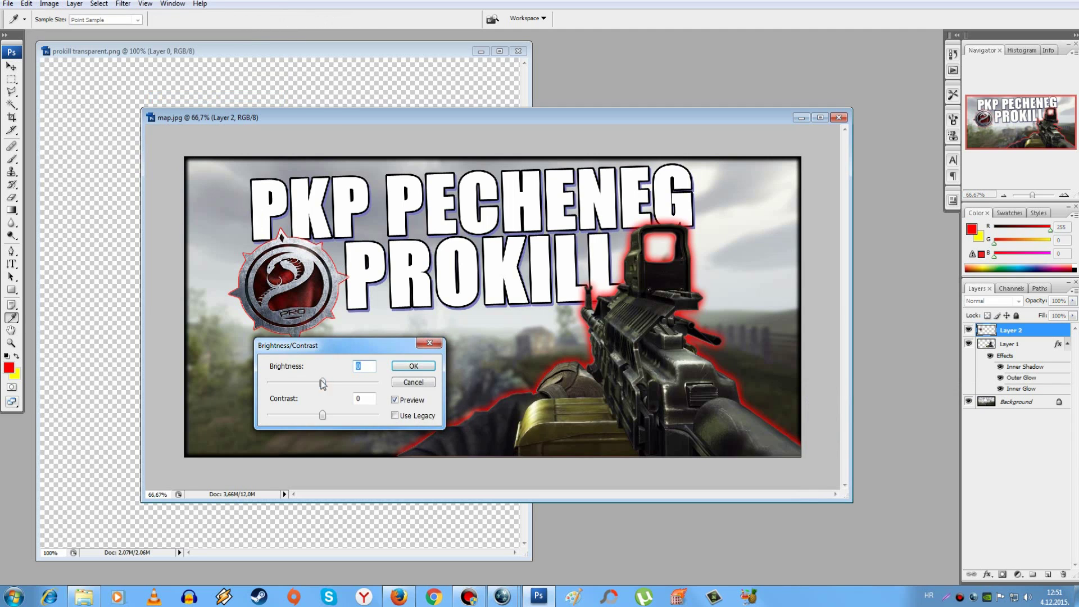
{"action": "left_click_drag", "start_coordinate": [323, 384], "coordinate": [321, 384]}
{"action": "left_click", "coordinate": [326, 416]}
{"action": "key", "text": "Return"}
Check the logo layer's fill and opacity, leaving both at 100%.
{"action": "key", "text": "v"}
{"action": "left_click", "coordinate": [1073, 316]}
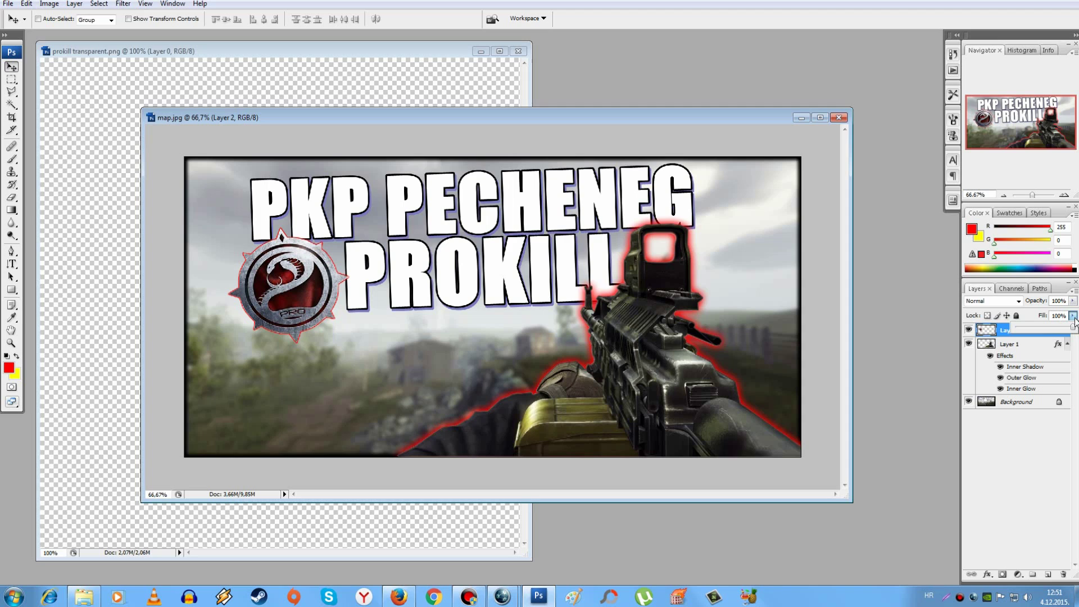
{"action": "mouse_move", "coordinate": [1073, 330]}
{"action": "left_mouse_down"}
{"action": "mouse_move", "coordinate": [1019, 331]}
{"action": "mouse_move", "coordinate": [1072, 330]}
{"action": "mouse_move", "coordinate": [1032, 318]}
{"action": "mouse_move", "coordinate": [1071, 316]}
{"action": "left_mouse_up"}
{"action": "left_click", "coordinate": [1073, 301]}
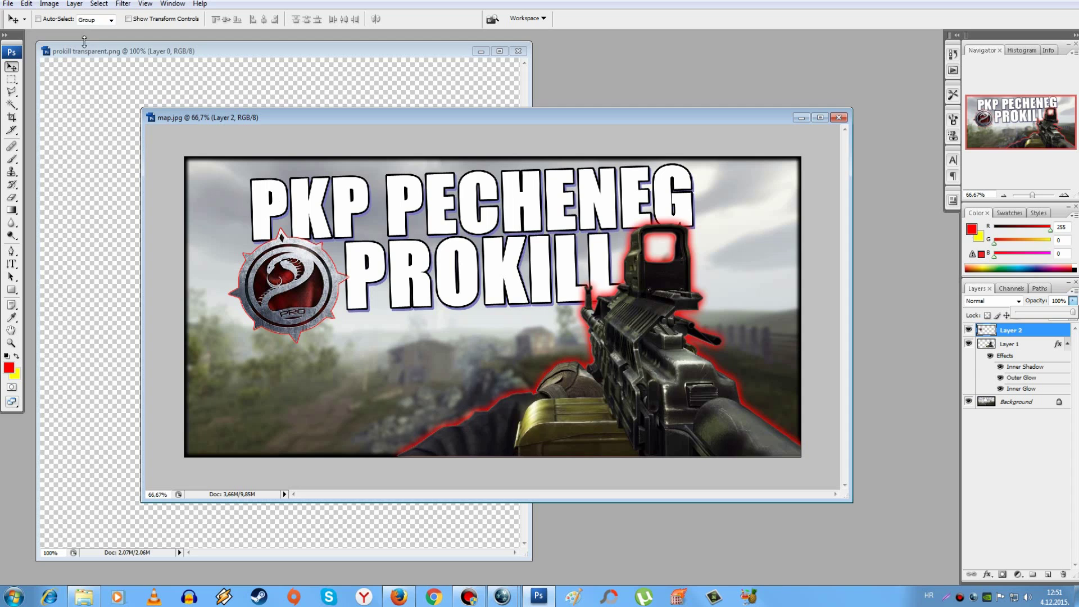
{"action": "left_click", "coordinate": [74, 4]}
Give the logo a red outer glow in Normal blend mode with a widened size.
{"action": "mouse_move", "coordinate": [100, 66]}
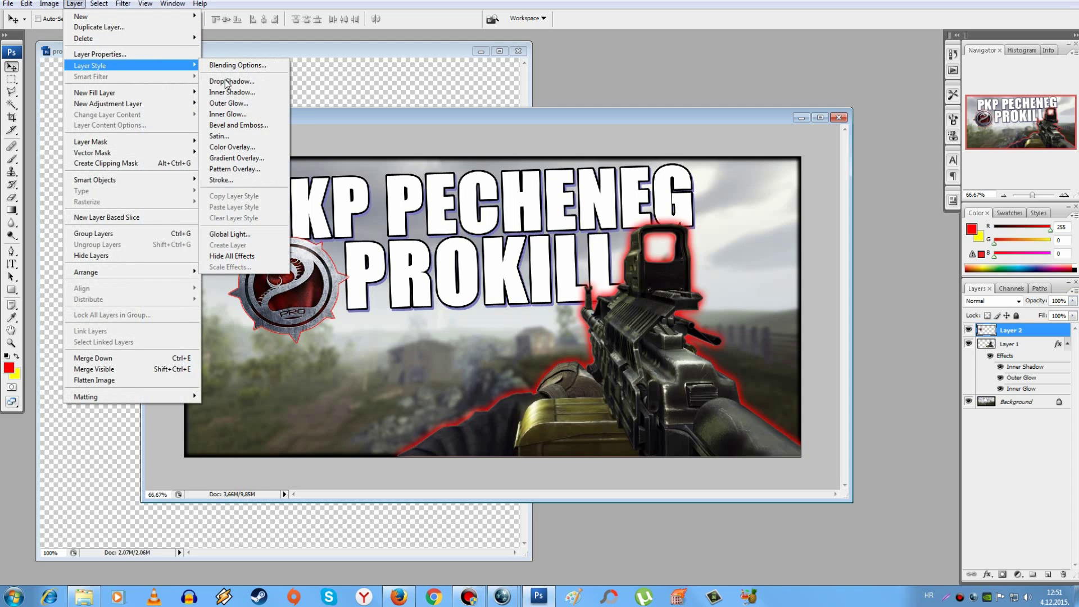
{"action": "left_click", "coordinate": [228, 104]}
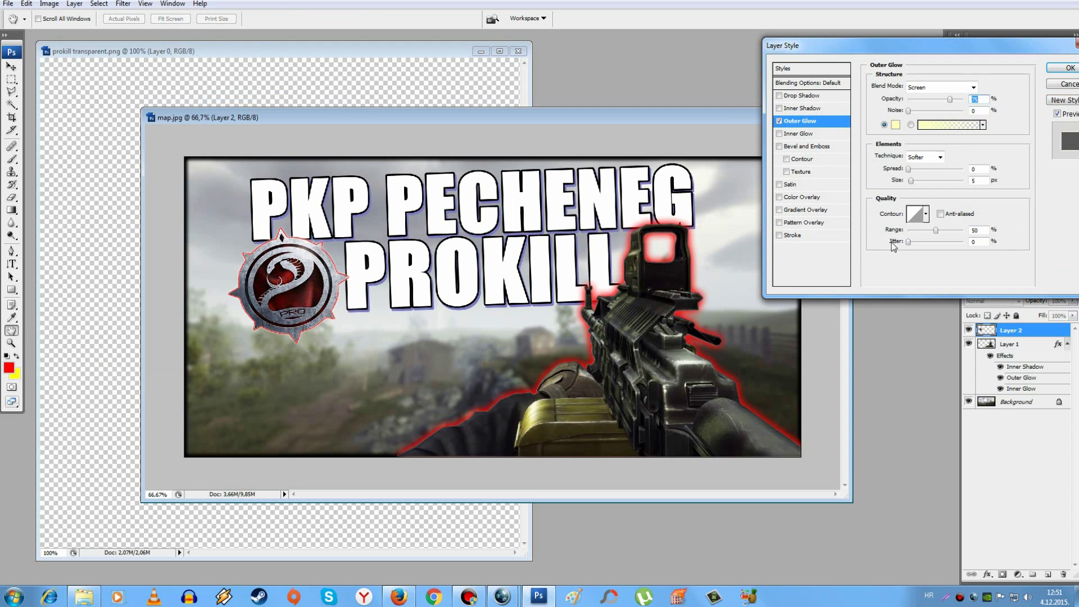
{"action": "left_click", "coordinate": [896, 125]}
{"action": "left_click", "coordinate": [933, 439]}
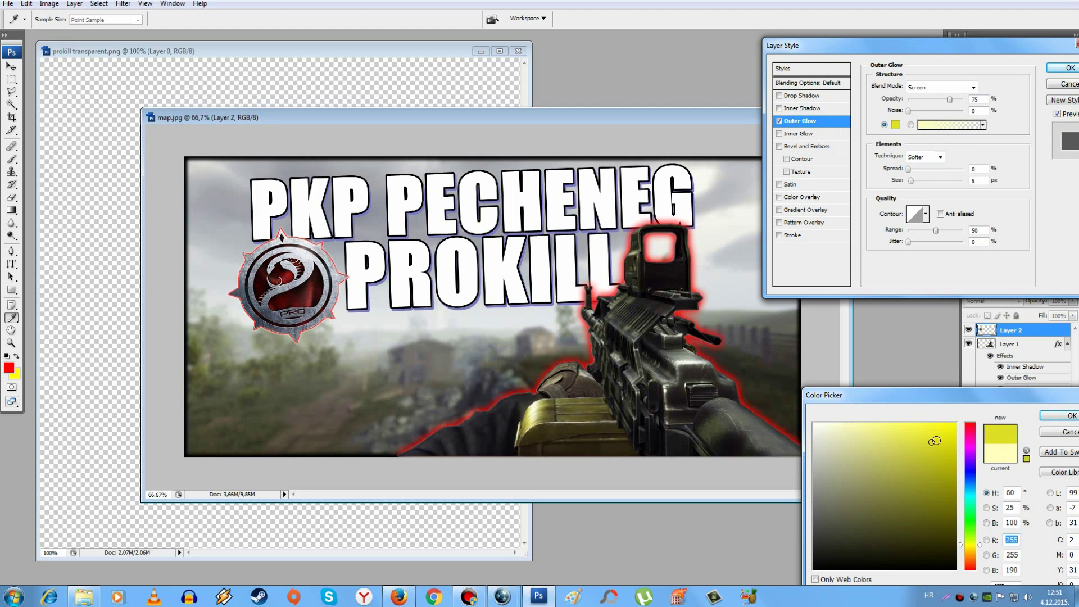
{"action": "left_click", "coordinate": [974, 425]}
{"action": "left_click", "coordinate": [1059, 416]}
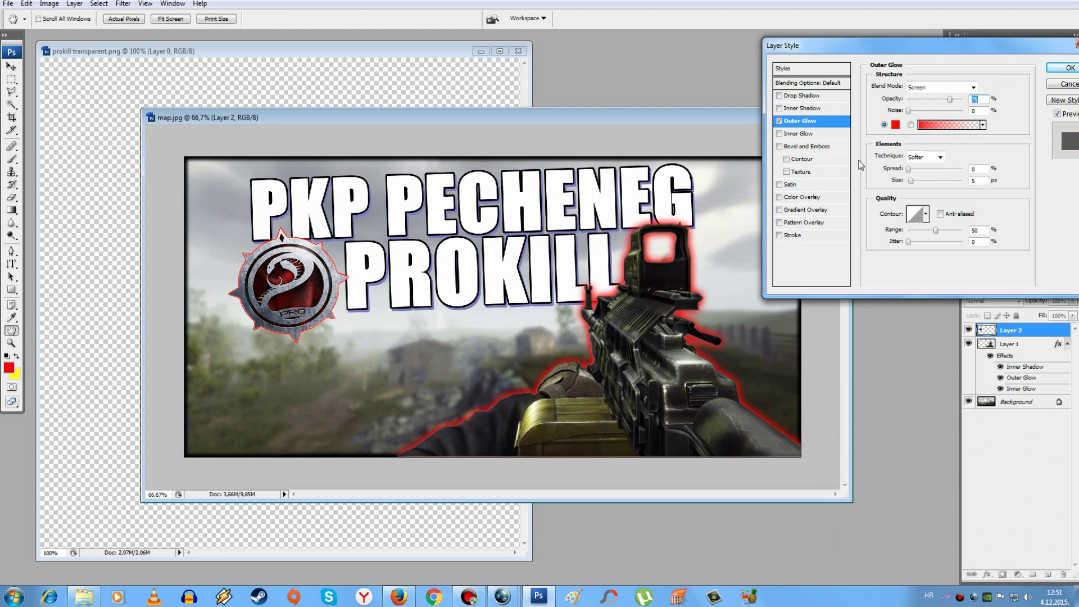
{"action": "left_click", "coordinate": [938, 87]}
{"action": "left_click", "coordinate": [921, 84]}
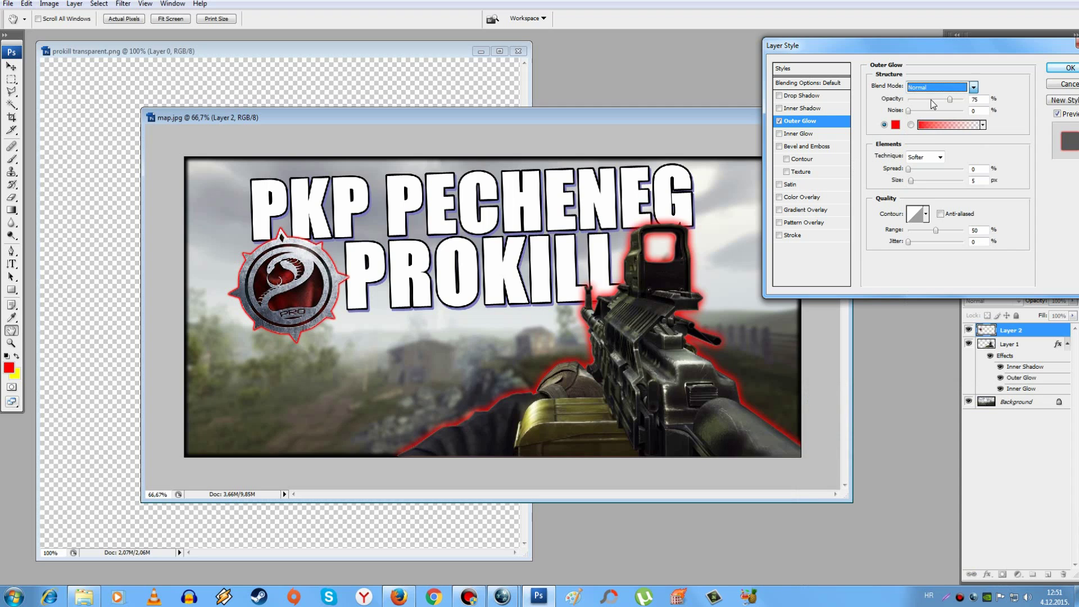
{"action": "left_click_drag", "start_coordinate": [911, 181], "coordinate": [922, 184]}
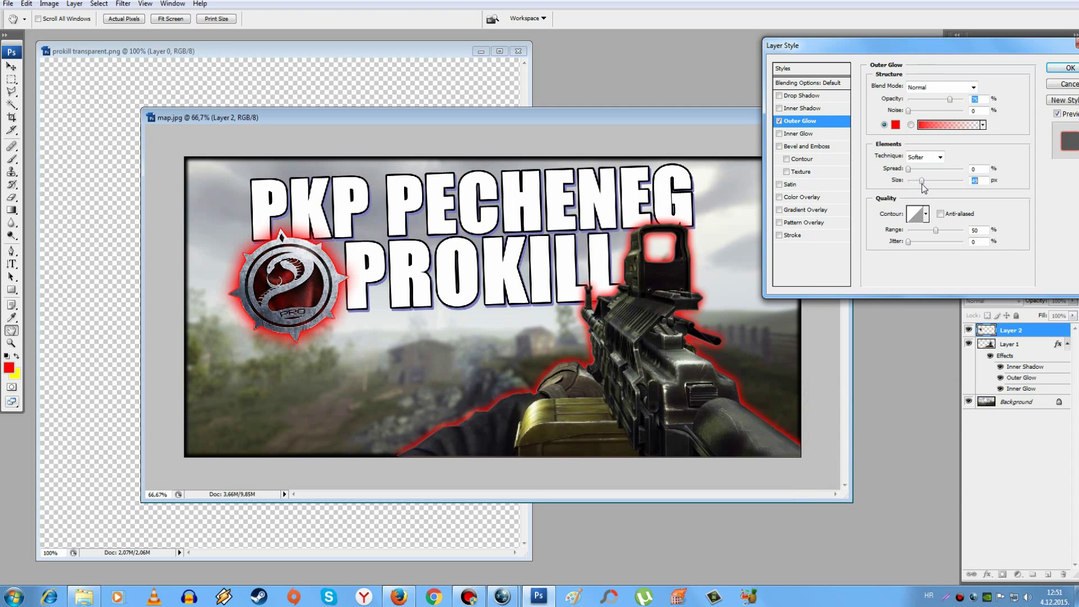
{"action": "left_click", "coordinate": [1070, 69]}
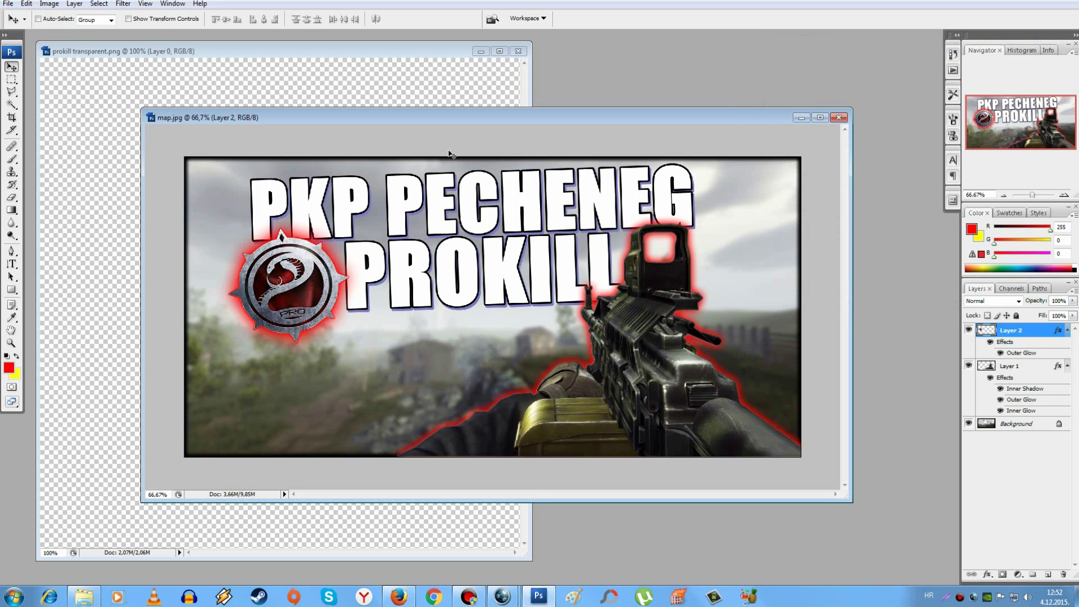
Close the prokill transparent.png document and return to the file browser.
{"action": "left_click", "coordinate": [419, 52]}
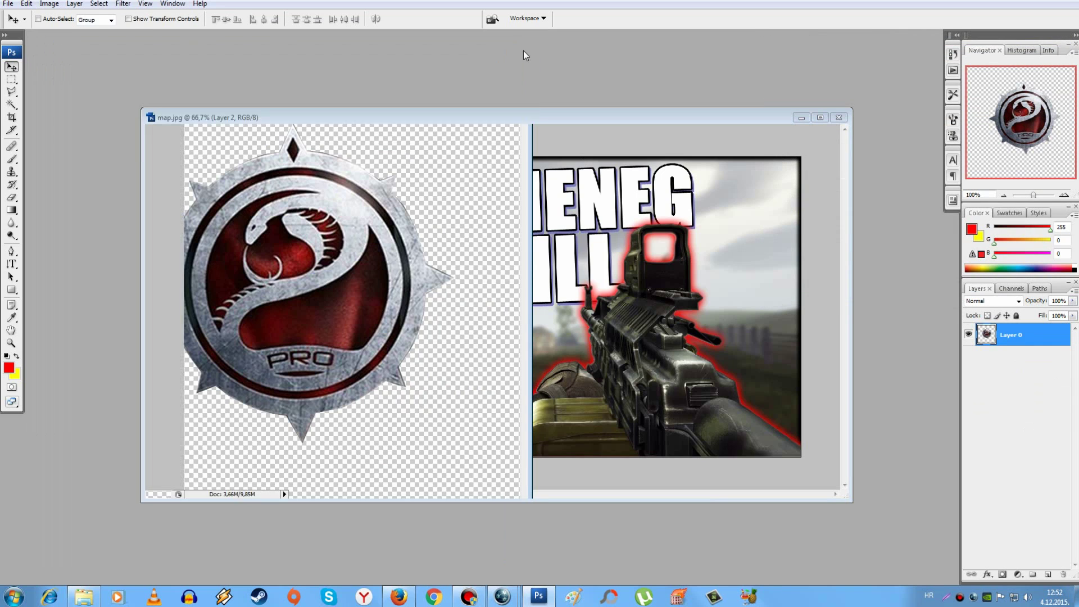
{"action": "left_click", "coordinate": [519, 51]}
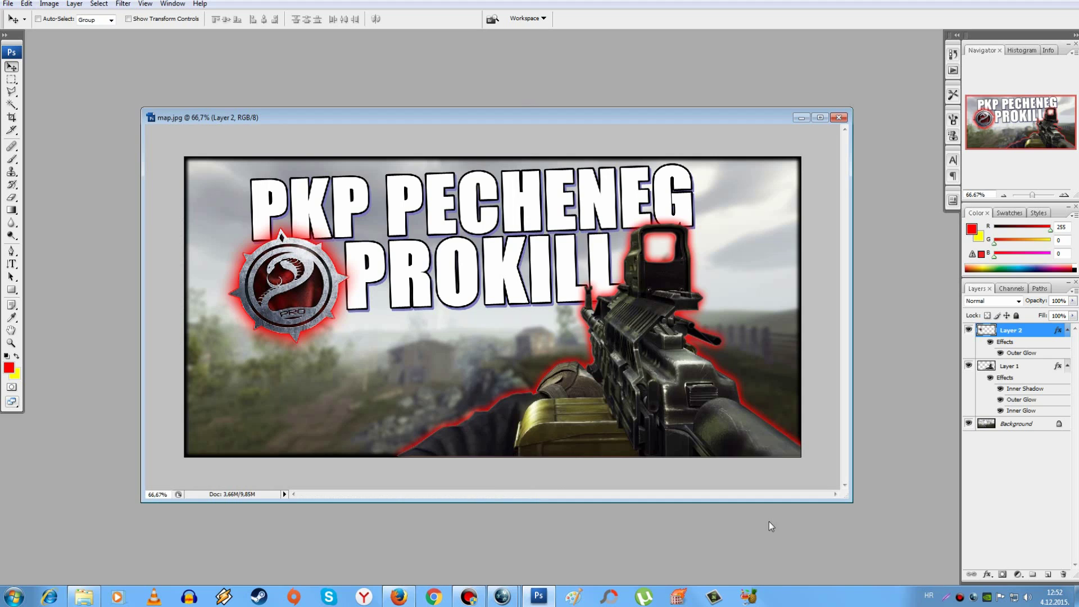
{"action": "left_click", "coordinate": [84, 596]}
Open the textures folder under MARSHAL VIDEOS INTROS, preview a thin dark streak image, then return to Photoshop.
{"action": "key", "text": "BackSpace"}
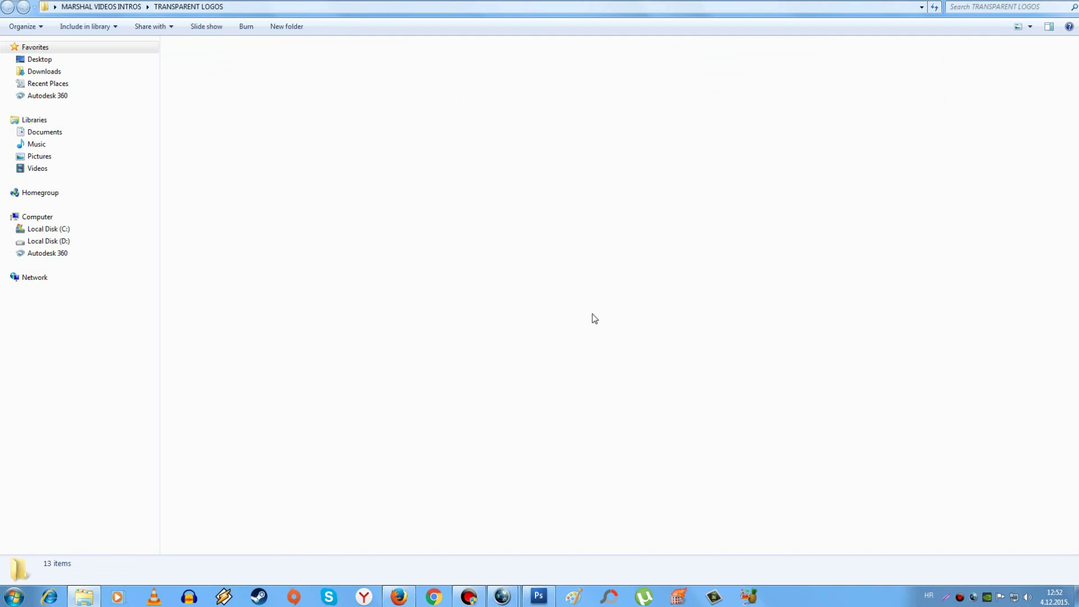
{"action": "left_click", "coordinate": [695, 81]}
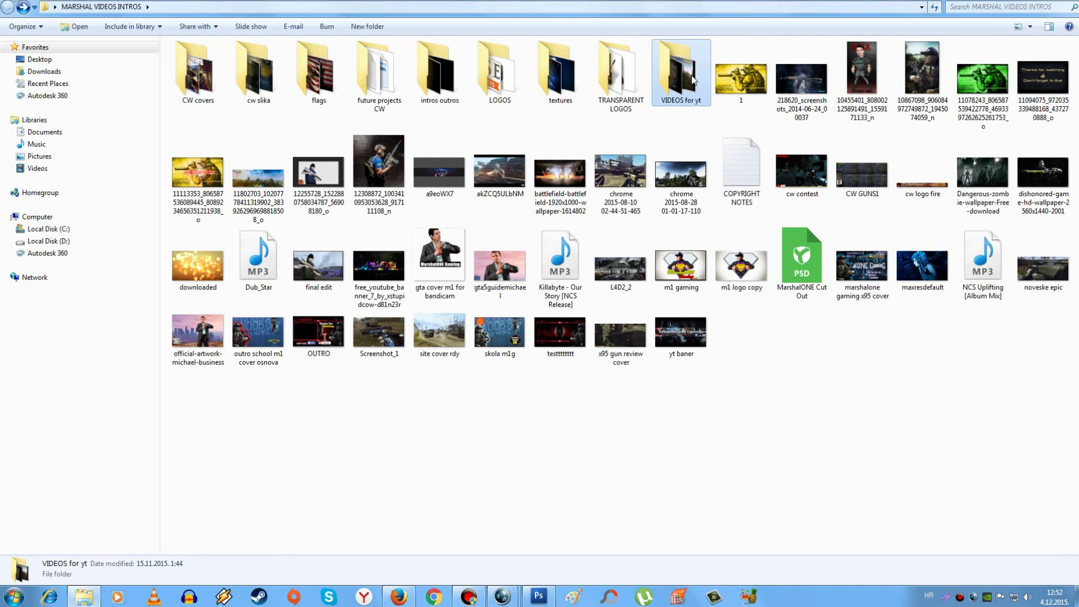
{"action": "double_click", "coordinate": [566, 74]}
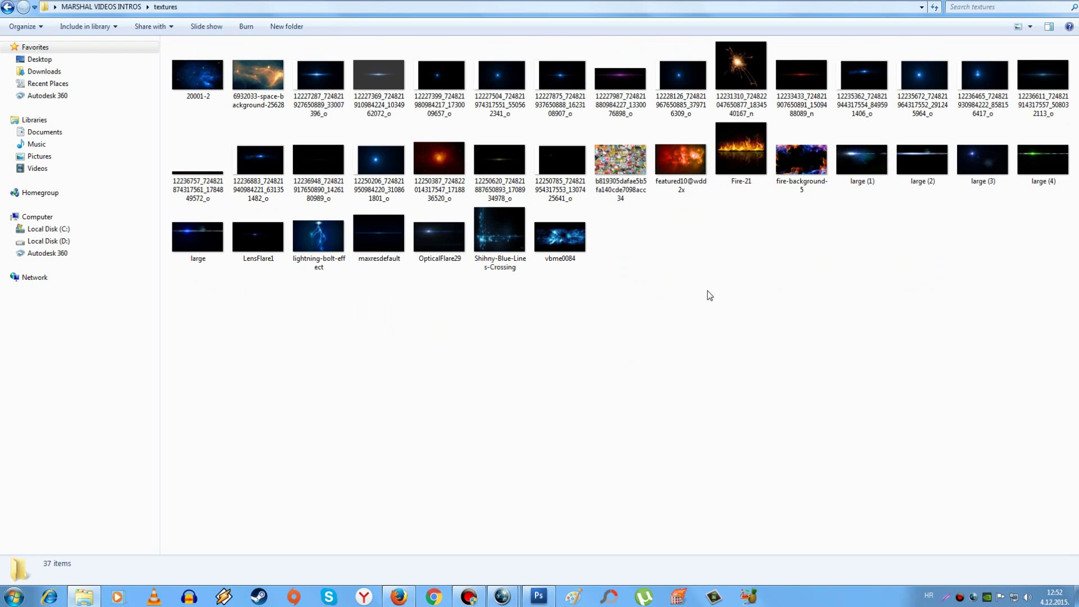
{"action": "left_click", "coordinate": [538, 596]}
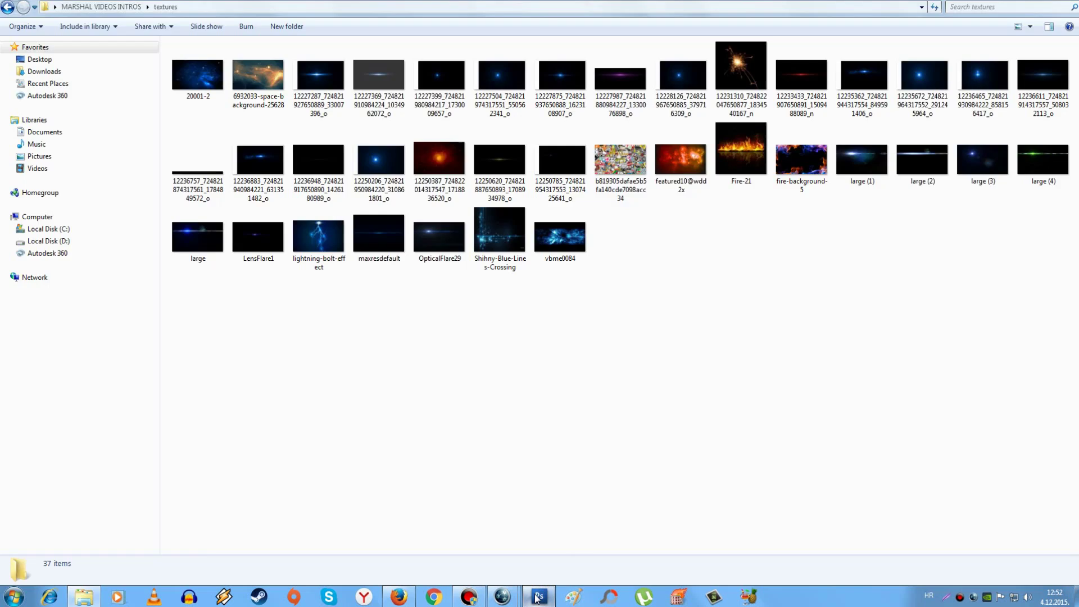
{"action": "left_click", "coordinate": [539, 597]}
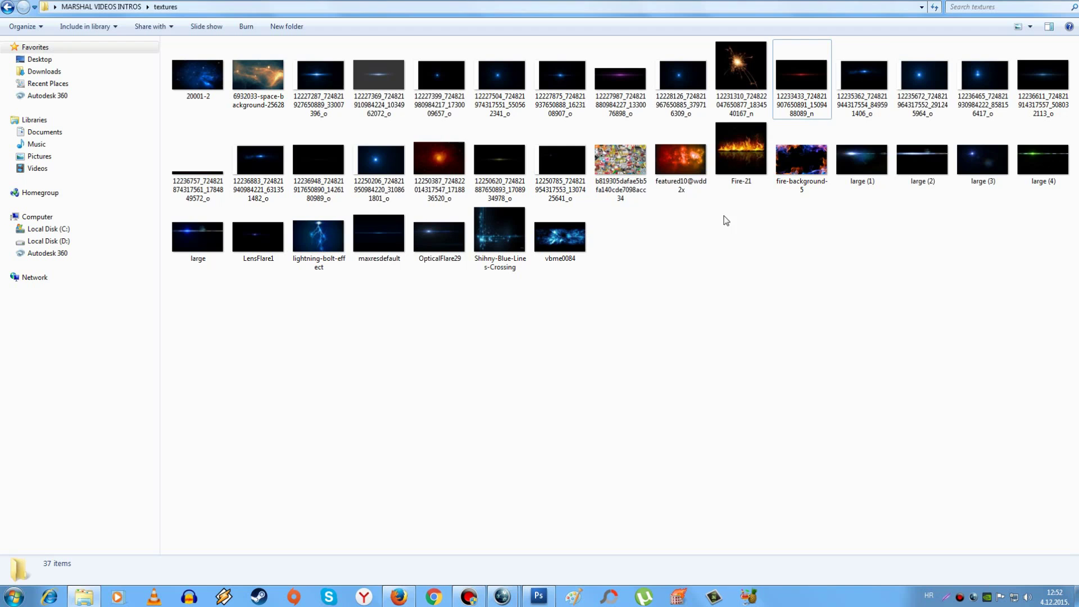
{"action": "double_click", "coordinate": [202, 179]}
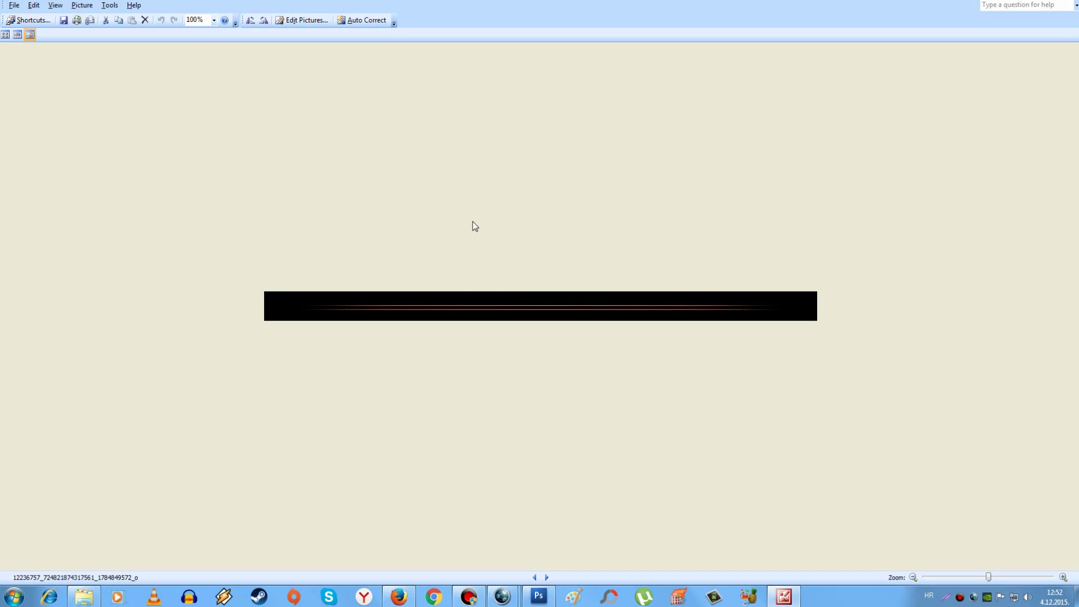
{"action": "key", "text": "alt+F4"}
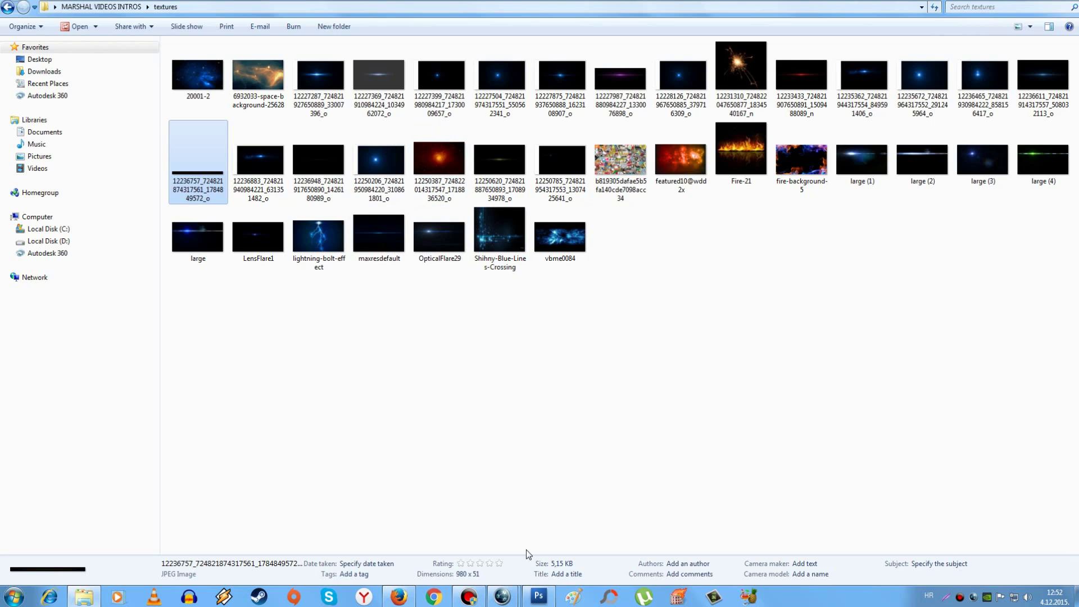
{"action": "left_click", "coordinate": [540, 597]}
{"action": "left_click", "coordinate": [539, 597]}
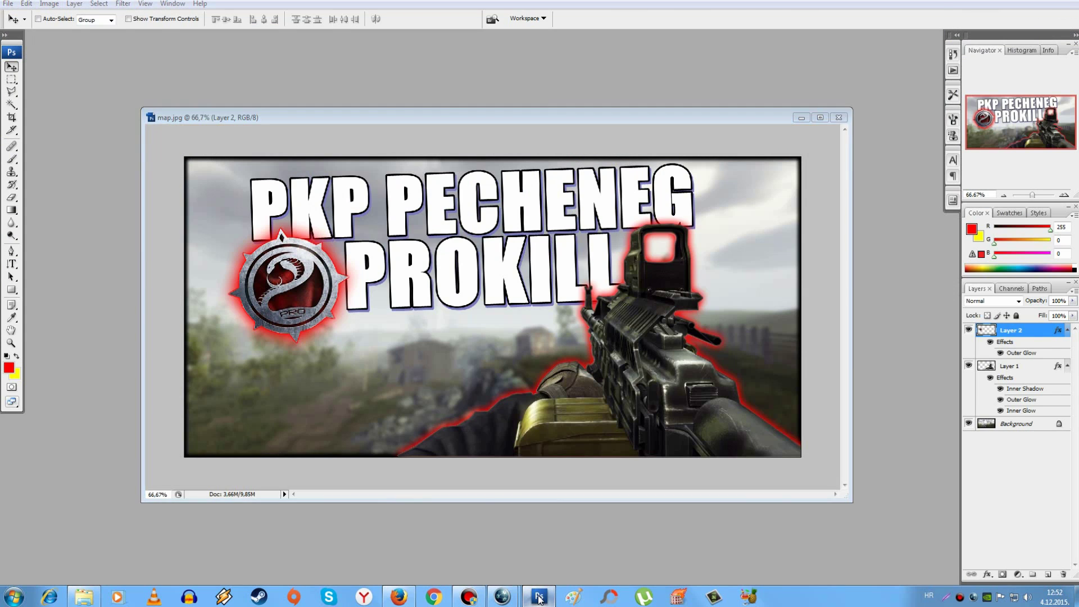
{"action": "left_click_drag", "start_coordinate": [382, 245], "coordinate": [299, 391]}
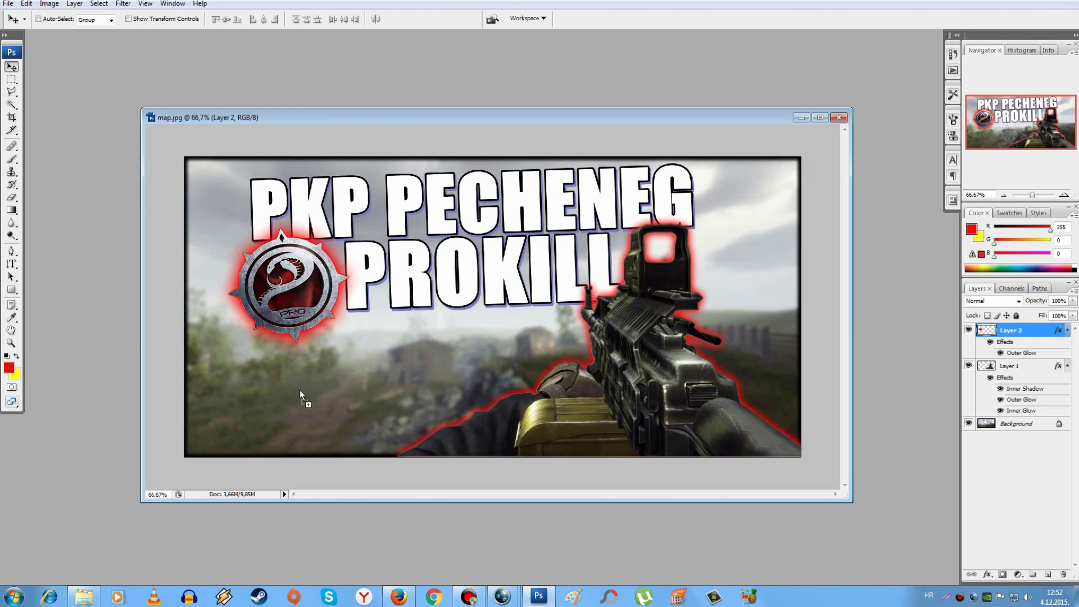
{"action": "left_click_drag", "start_coordinate": [125, 332], "coordinate": [126, 329]}
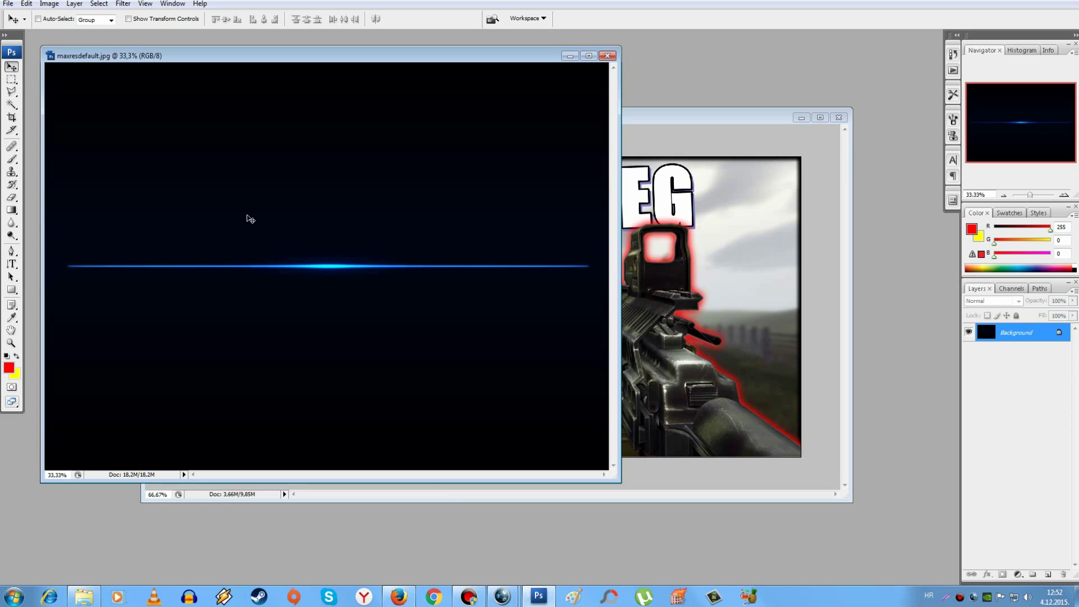
{"action": "mouse_move", "coordinate": [248, 219]}
{"action": "left_mouse_down"}
{"action": "mouse_move", "coordinate": [693, 295]}
{"action": "mouse_move", "coordinate": [545, 251]}
{"action": "mouse_move", "coordinate": [498, 205]}
{"action": "mouse_move", "coordinate": [414, 162]}
{"action": "mouse_move", "coordinate": [459, 216]}
{"action": "left_mouse_up"}
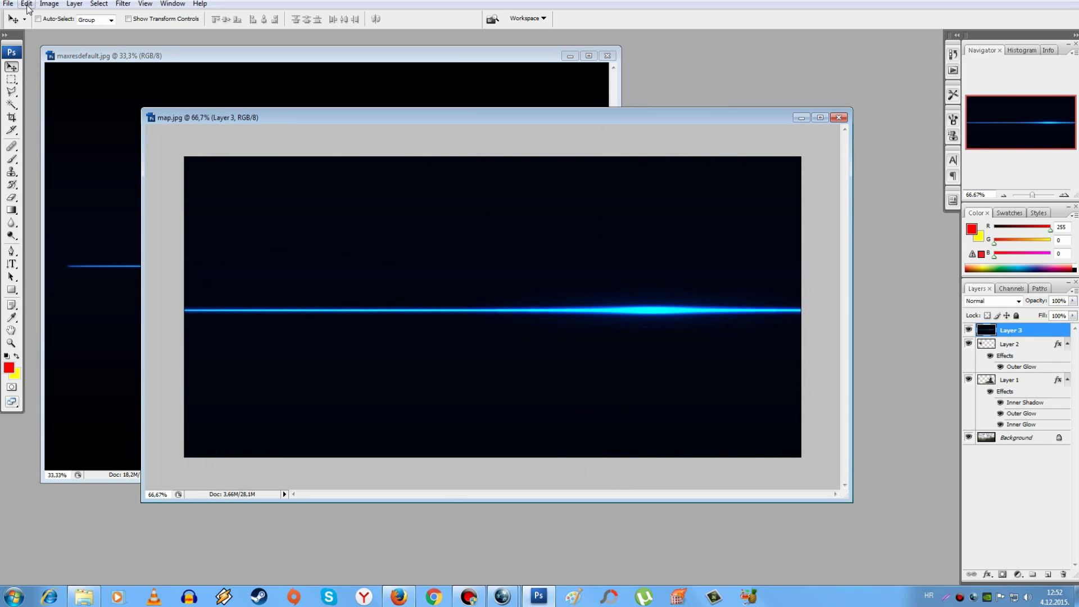
{"action": "left_click", "coordinate": [26, 4]}
{"action": "left_click", "coordinate": [68, 202]}
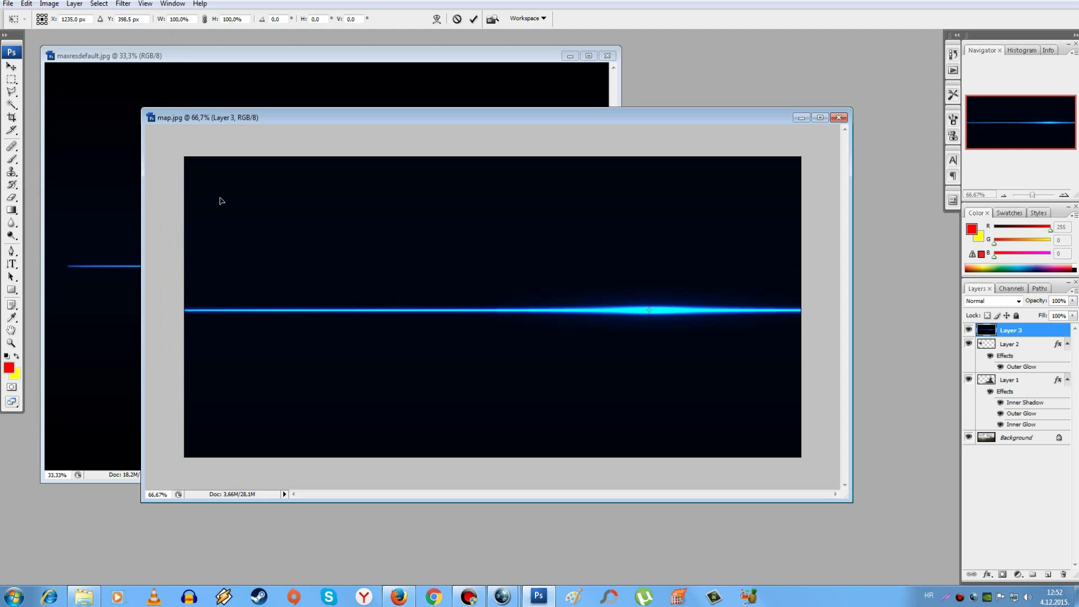
{"action": "mouse_move", "coordinate": [311, 231]}
{"action": "left_mouse_down"}
{"action": "mouse_move", "coordinate": [402, 265]}
{"action": "mouse_move", "coordinate": [356, 339]}
{"action": "mouse_move", "coordinate": [385, 397]}
{"action": "mouse_move", "coordinate": [315, 306]}
{"action": "mouse_move", "coordinate": [255, 268]}
{"action": "left_mouse_up"}
{"action": "mouse_move", "coordinate": [216, 198]}
{"action": "left_mouse_down"}
{"action": "mouse_move", "coordinate": [251, 236]}
{"action": "mouse_move", "coordinate": [558, 441]}
{"action": "mouse_move", "coordinate": [386, 259]}
{"action": "mouse_move", "coordinate": [194, 103]}
{"action": "left_mouse_up"}
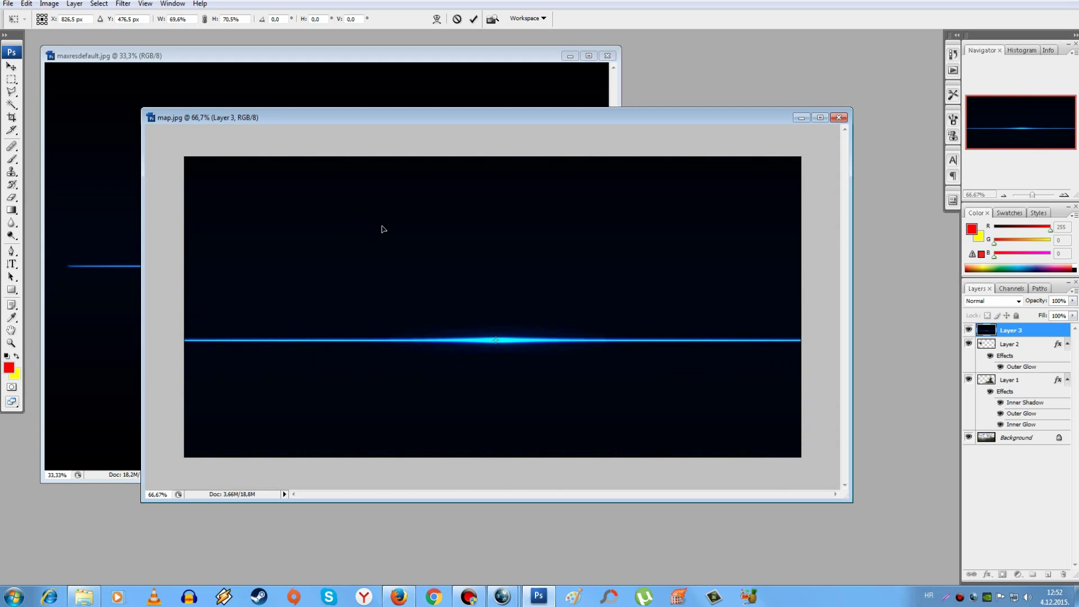
{"action": "key", "text": "Return"}
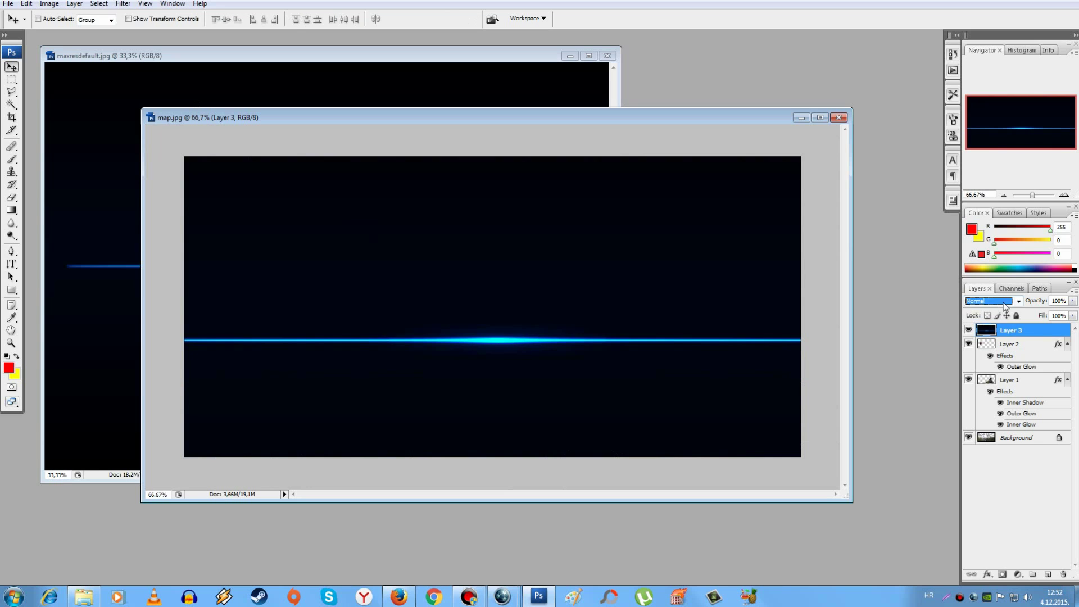
{"action": "left_click", "coordinate": [992, 301]}
{"action": "left_click", "coordinate": [983, 396]}
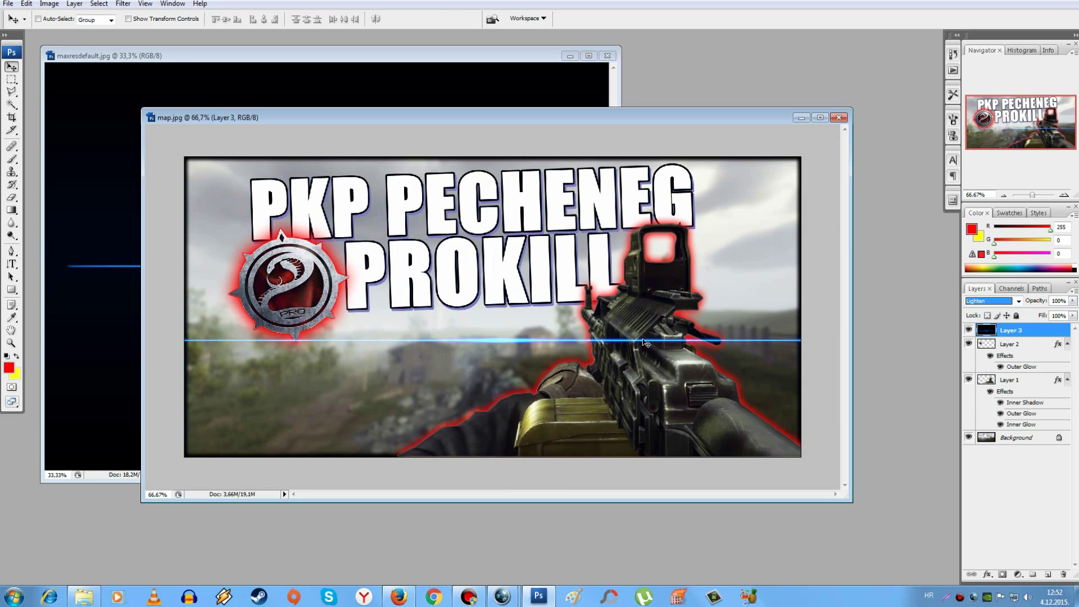
{"action": "key", "text": "Down"}
{"action": "key", "text": "Down"}
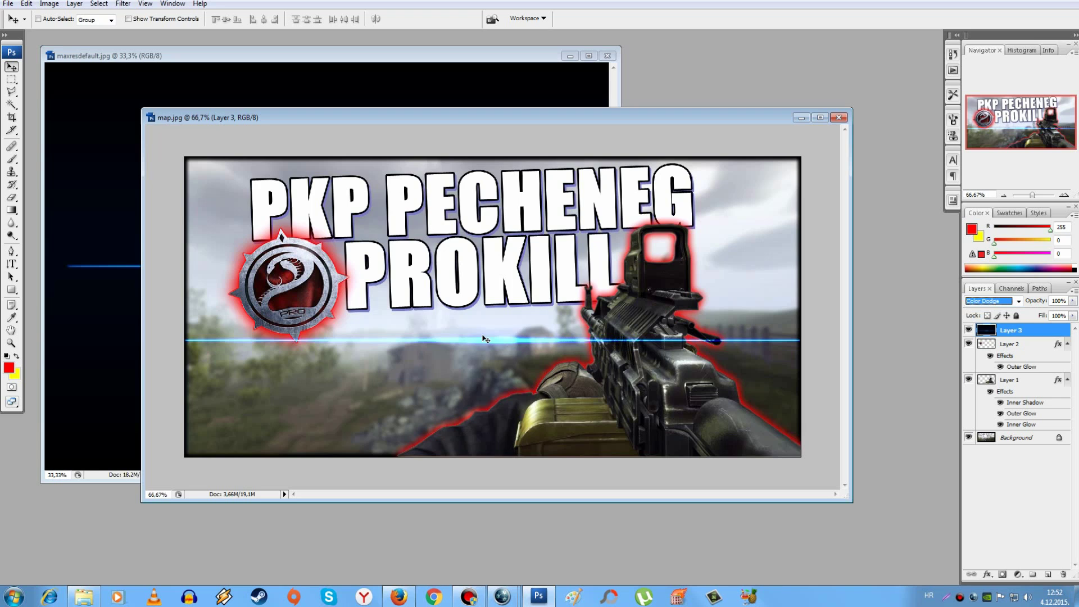
{"action": "left_click_drag", "start_coordinate": [484, 339], "coordinate": [476, 246]}
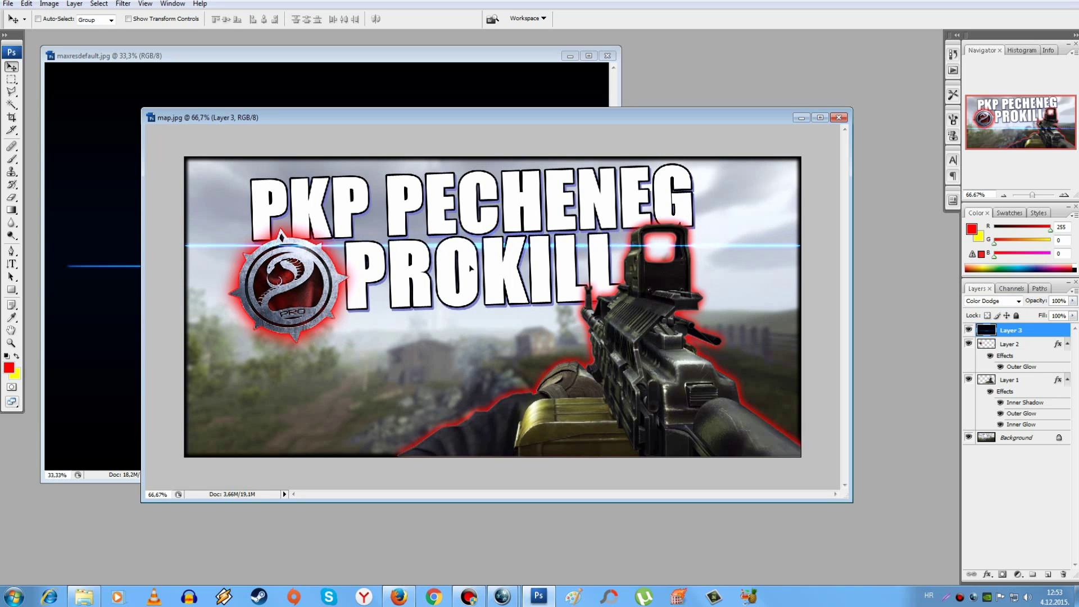
{"action": "key", "text": "Delete"}
Close maxresdefault.jpg and drag the red lens-flare texture from the textures folder into Photoshop.
{"action": "left_click", "coordinate": [605, 56]}
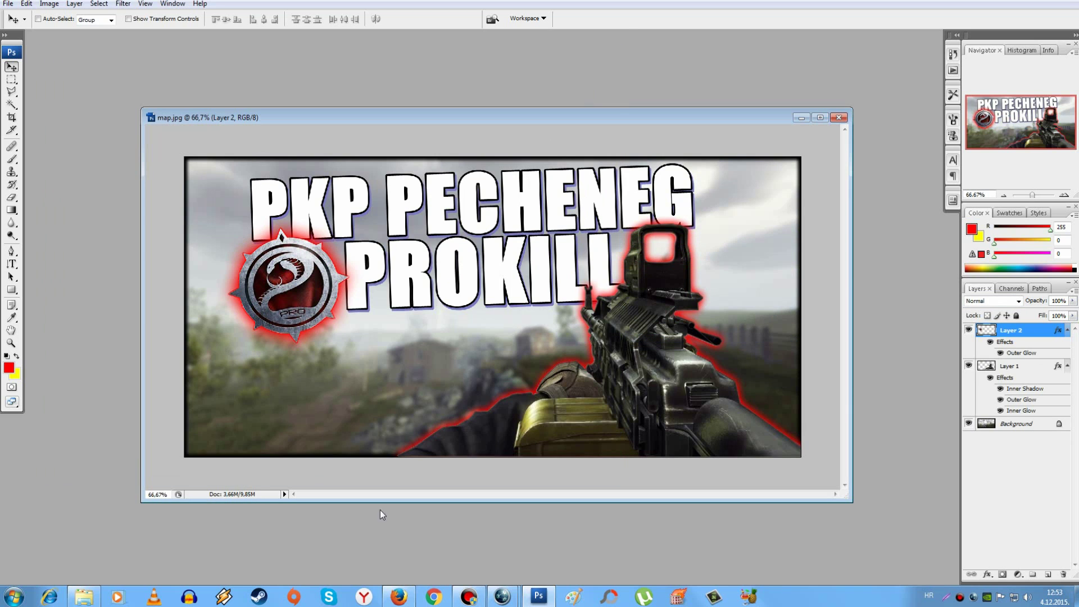
{"action": "left_click", "coordinate": [84, 596]}
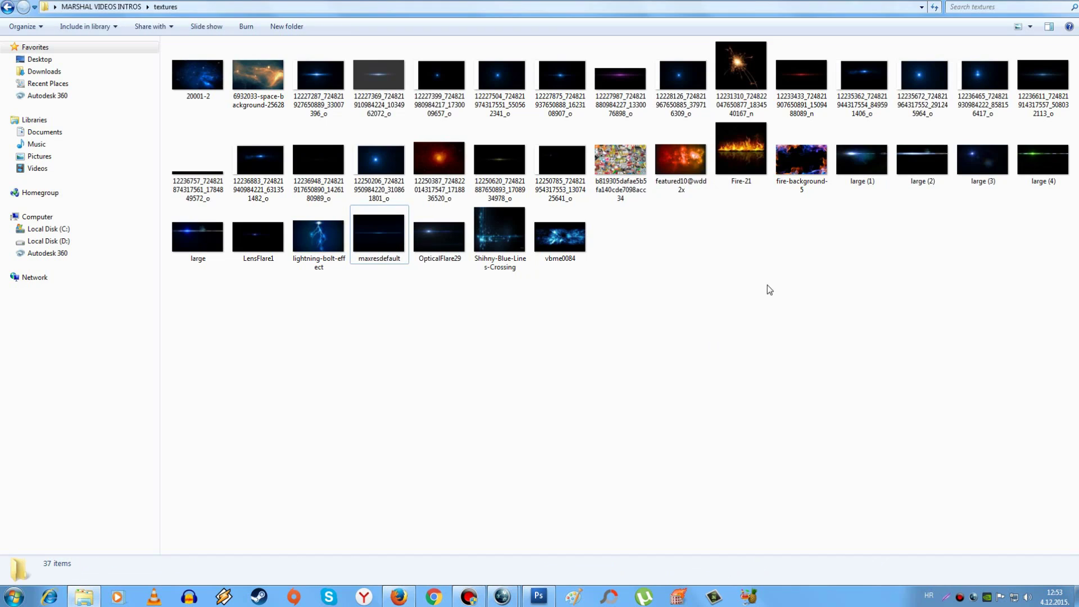
{"action": "left_click", "coordinate": [804, 66]}
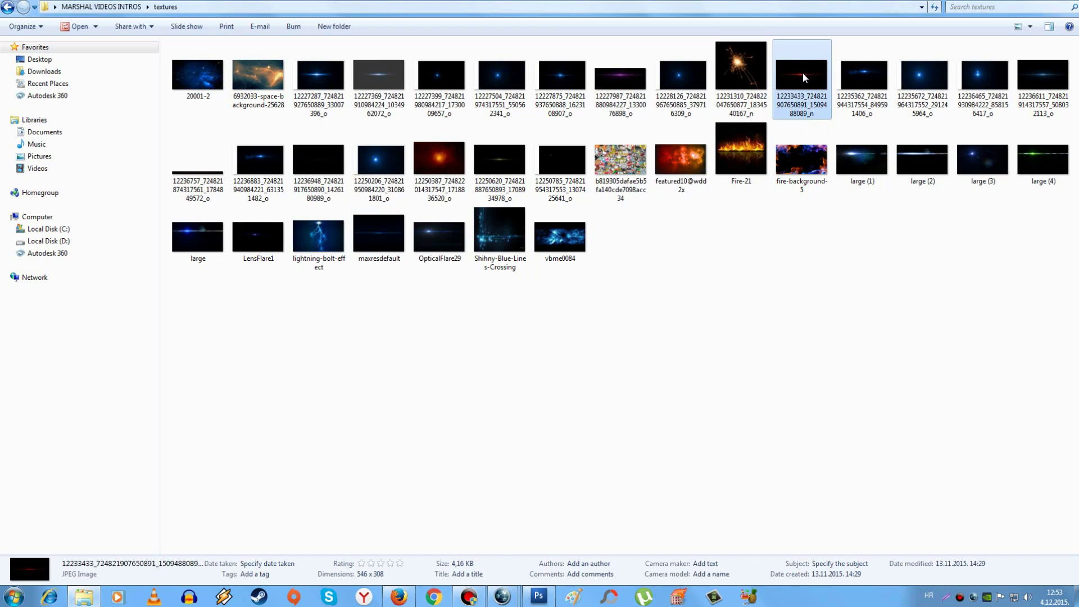
{"action": "double_click", "coordinate": [1045, 79]}
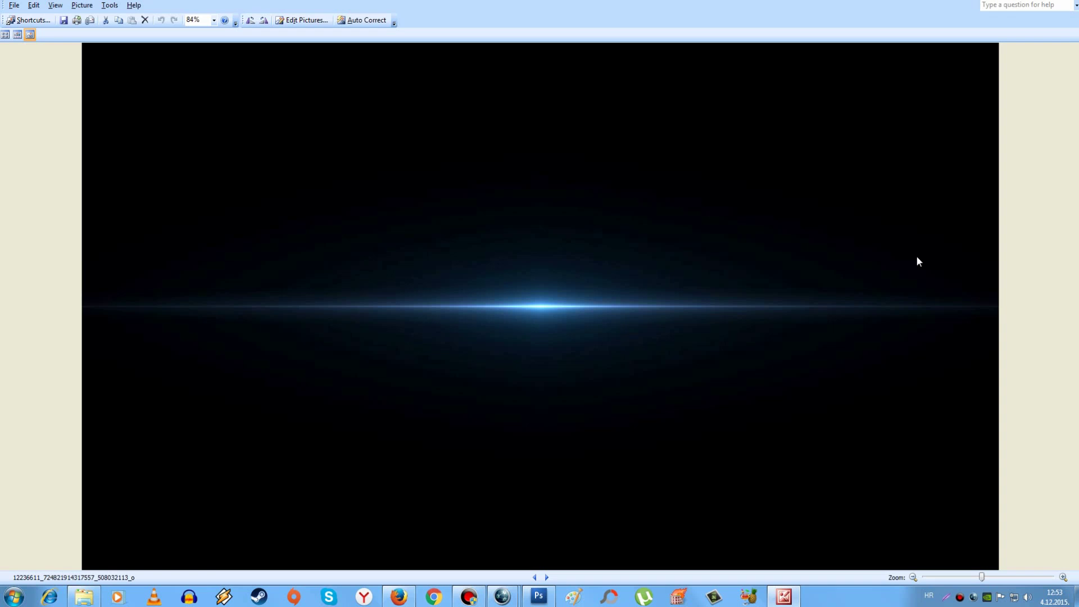
{"action": "key", "text": "alt+F4"}
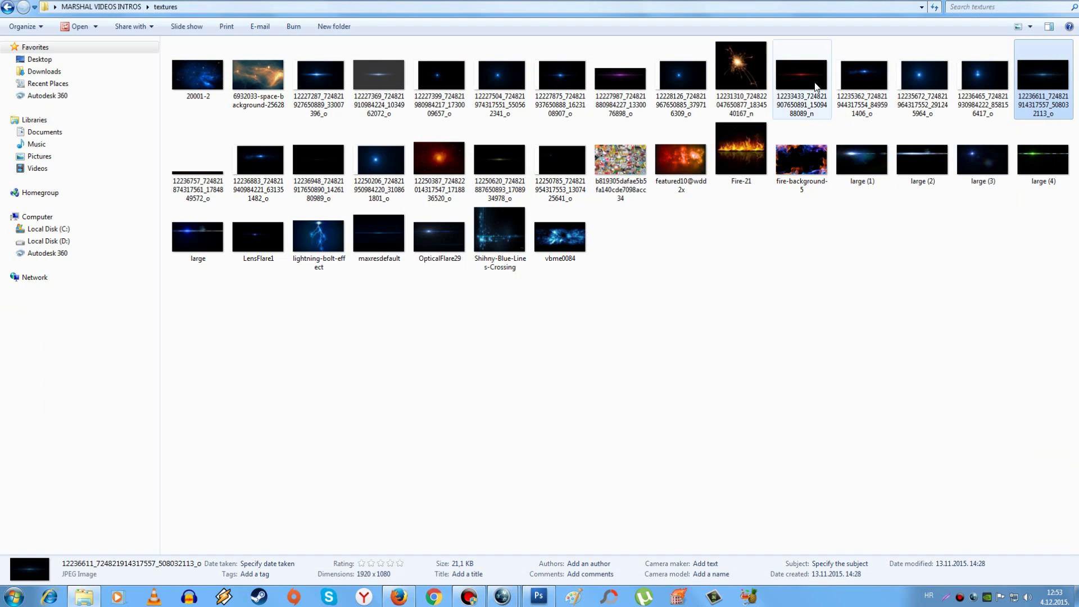
{"action": "left_click", "coordinate": [811, 83]}
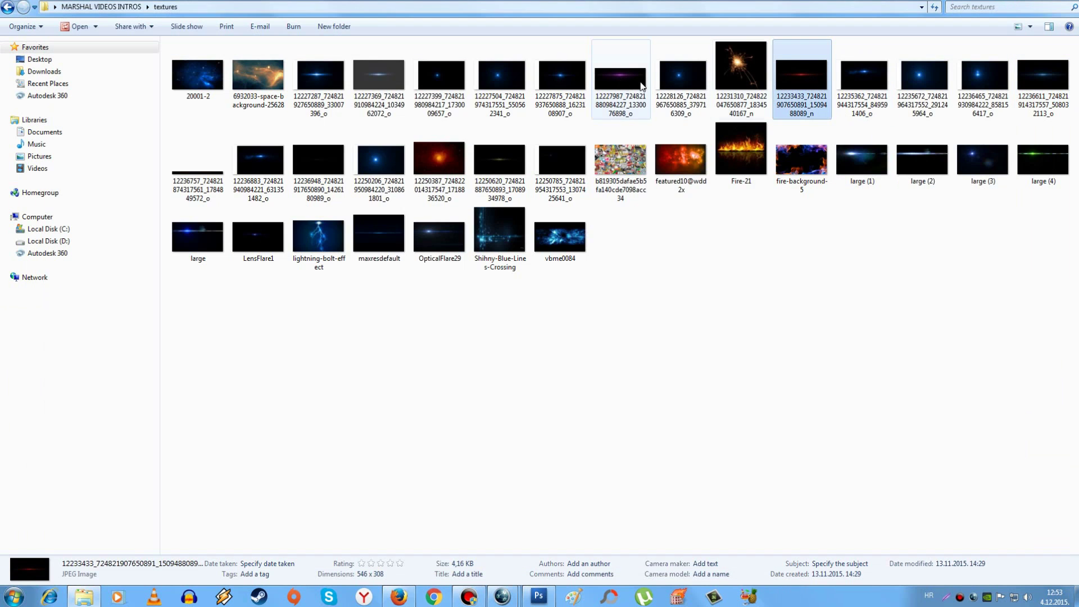
{"action": "left_click_drag", "start_coordinate": [804, 84], "coordinate": [262, 370]}
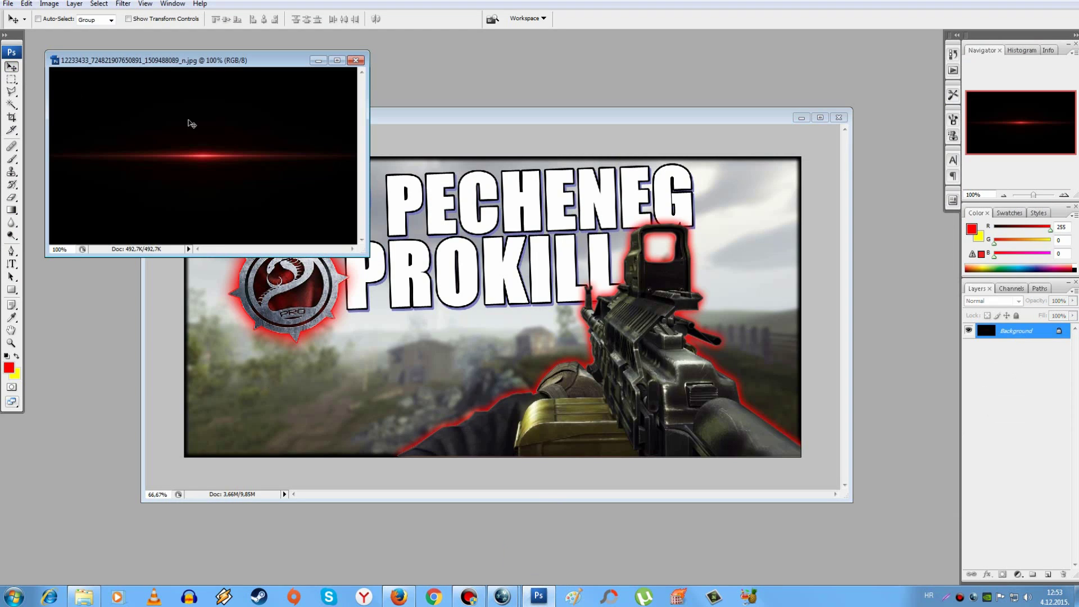
Copy the red flare image into map.jpg as Layer 3 and blend it in Lighten mode.
{"action": "left_click_drag", "start_coordinate": [191, 124], "coordinate": [460, 267]}
{"action": "left_click", "coordinate": [1016, 301]}
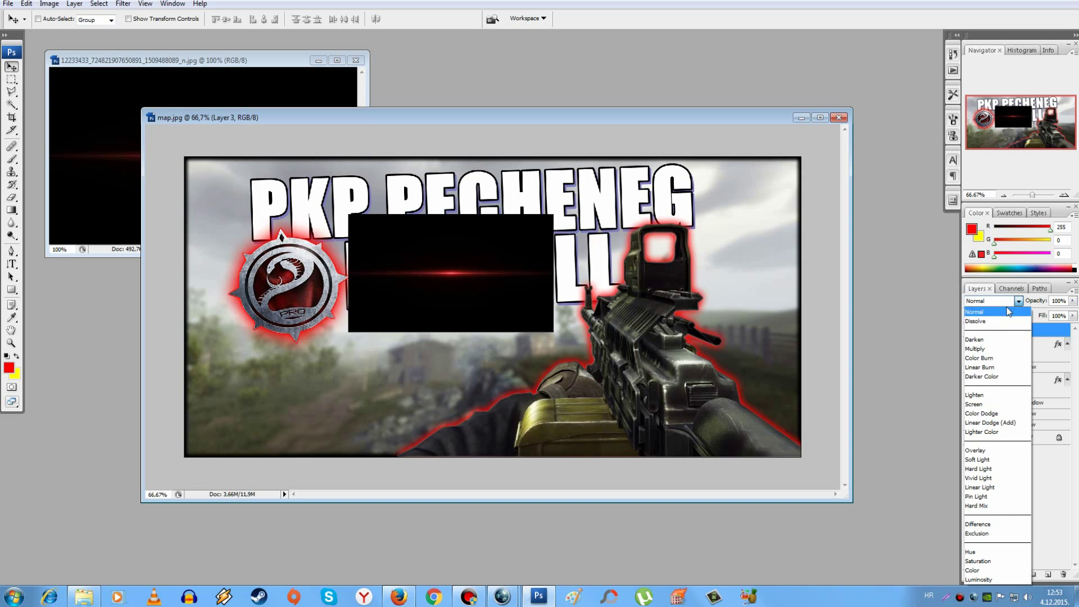
{"action": "left_click", "coordinate": [984, 392]}
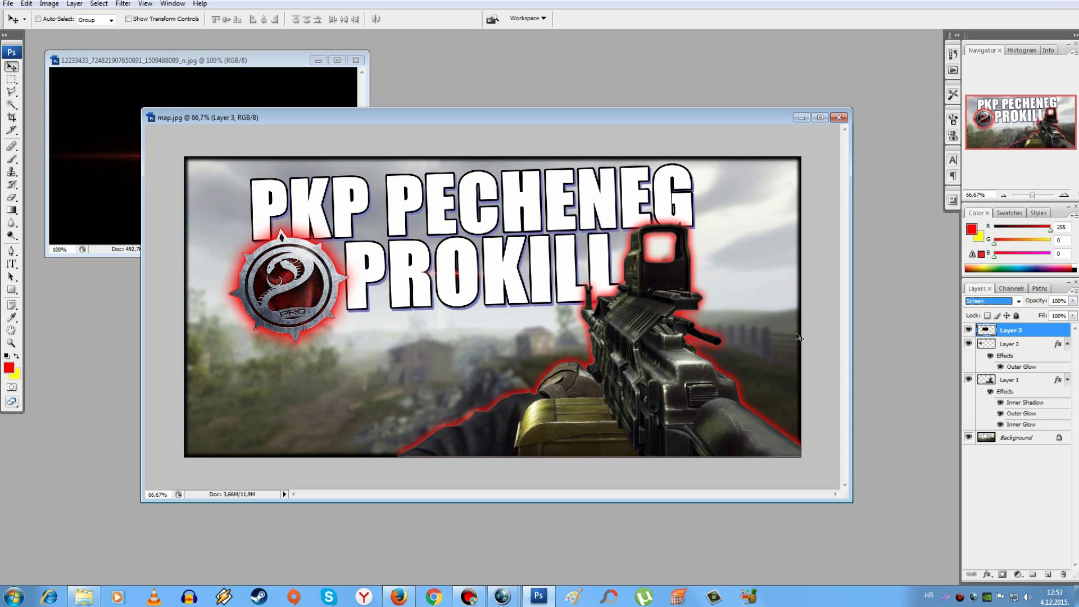
{"action": "left_click_drag", "start_coordinate": [463, 275], "coordinate": [324, 353]}
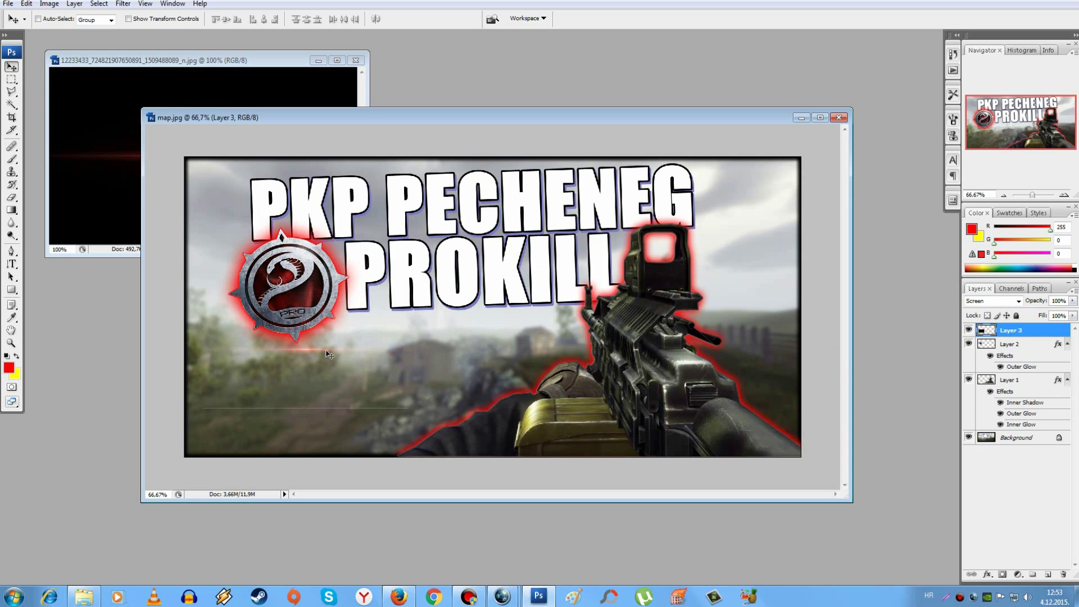
{"action": "left_click", "coordinate": [997, 301]}
{"action": "scroll", "coordinate": [996, 308], "scroll_direction": "down", "scroll_amount": 1}
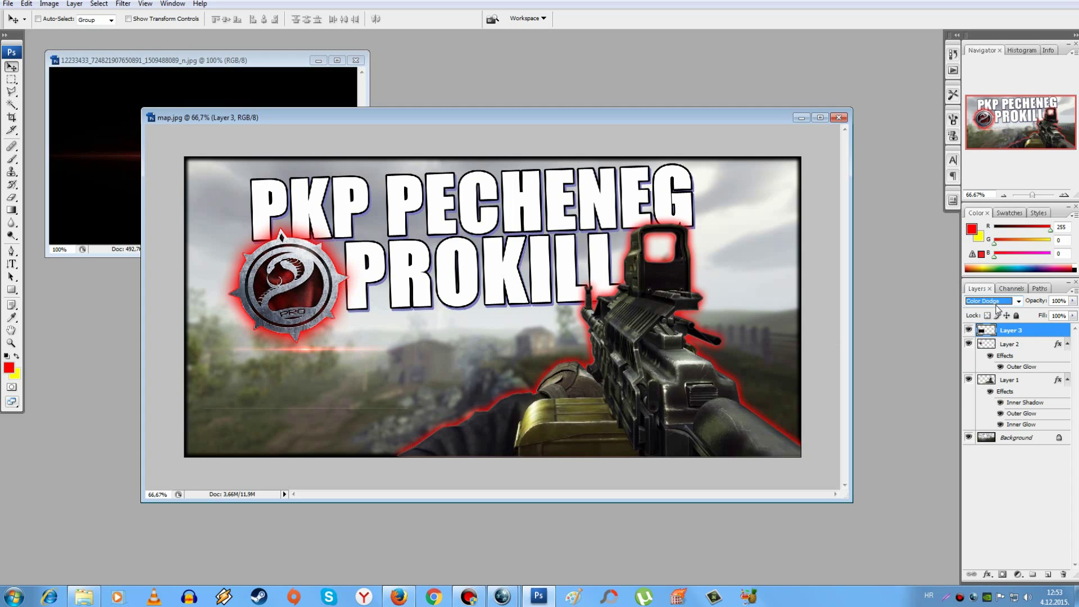
{"action": "scroll", "coordinate": [997, 308], "scroll_direction": "up", "scroll_amount": 2}
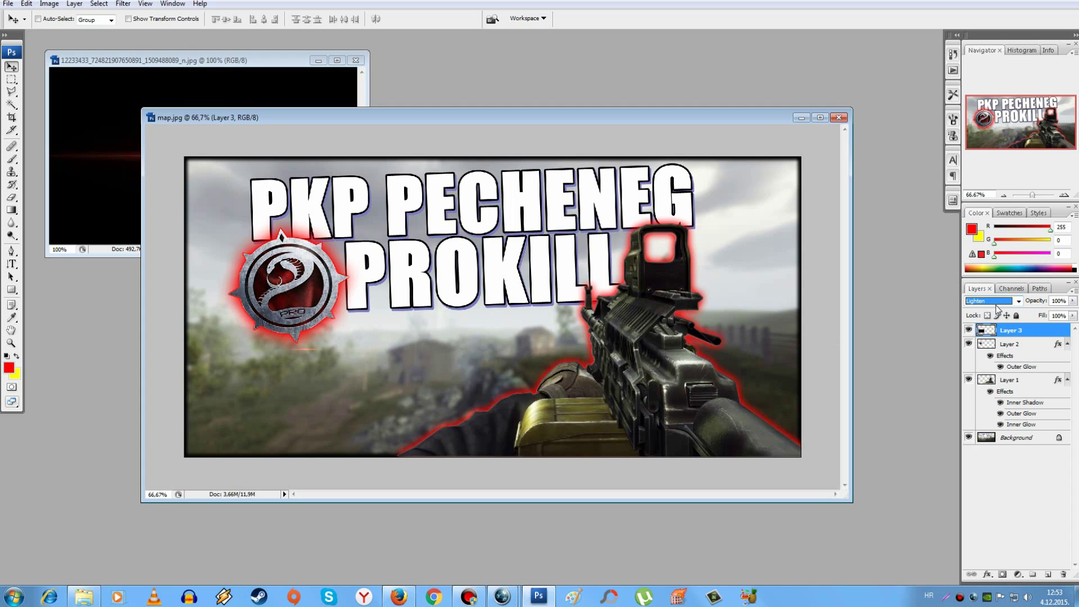
Reposition the flare streak across the logo and up toward the title.
{"action": "left_click_drag", "start_coordinate": [309, 350], "coordinate": [346, 362]}
{"action": "left_click_drag", "start_coordinate": [288, 245], "coordinate": [290, 241]}
{"action": "left_click_drag", "start_coordinate": [427, 247], "coordinate": [703, 205]}
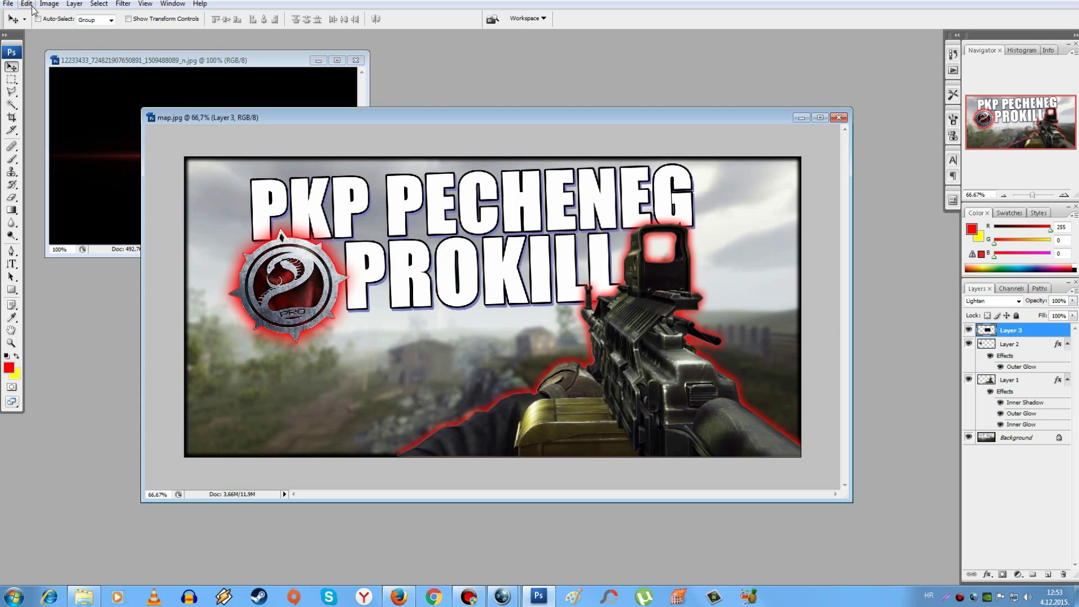
Free-transform the flare layer, enlarging it to about 242% by 217%.
{"action": "left_click", "coordinate": [26, 3]}
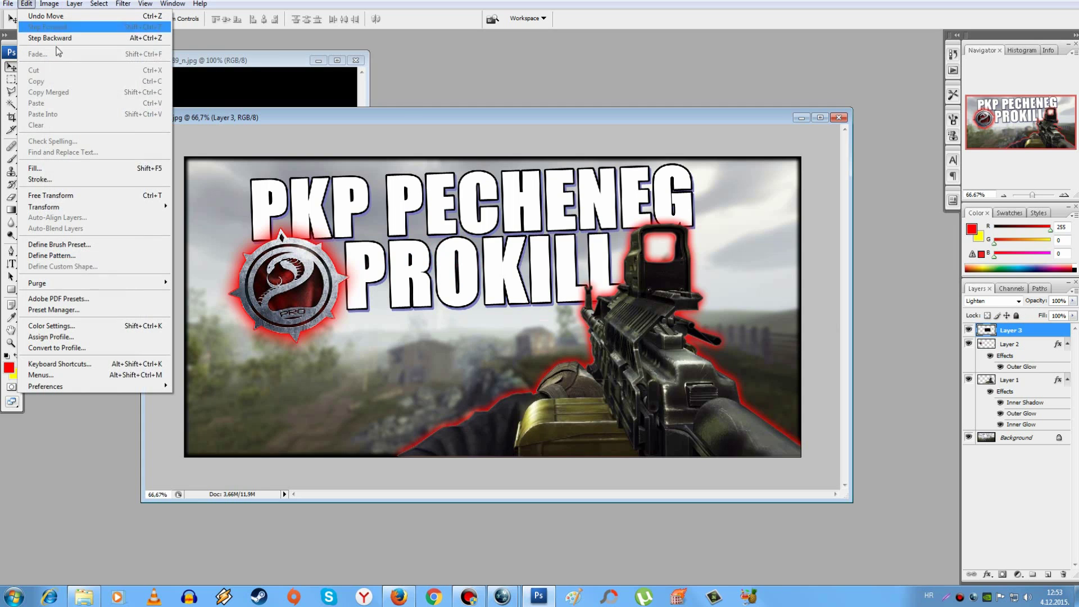
{"action": "left_click", "coordinate": [76, 197]}
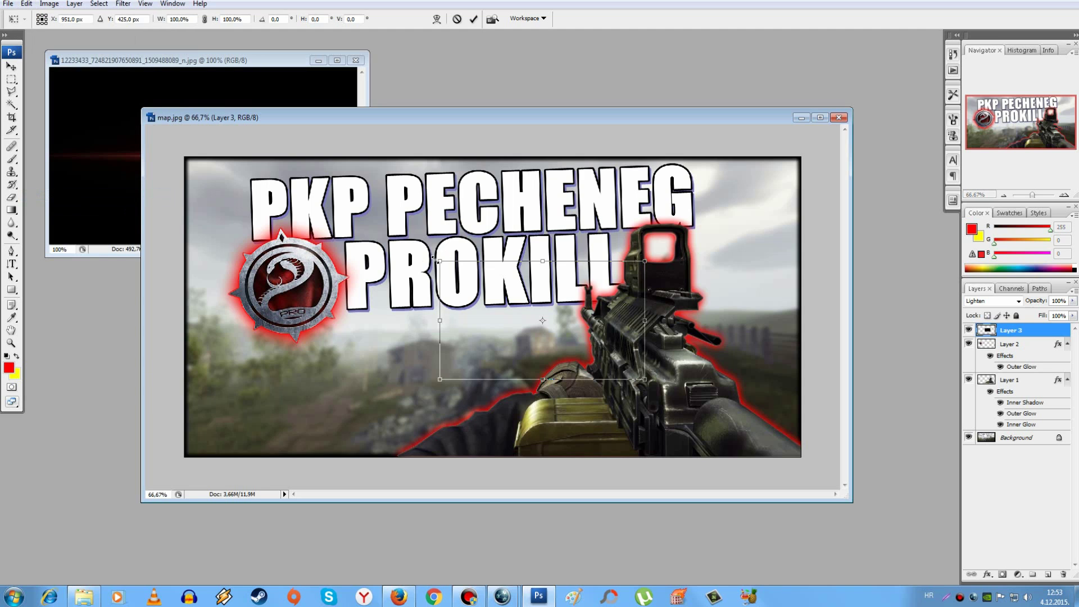
{"action": "left_click_drag", "start_coordinate": [434, 259], "coordinate": [147, 124]}
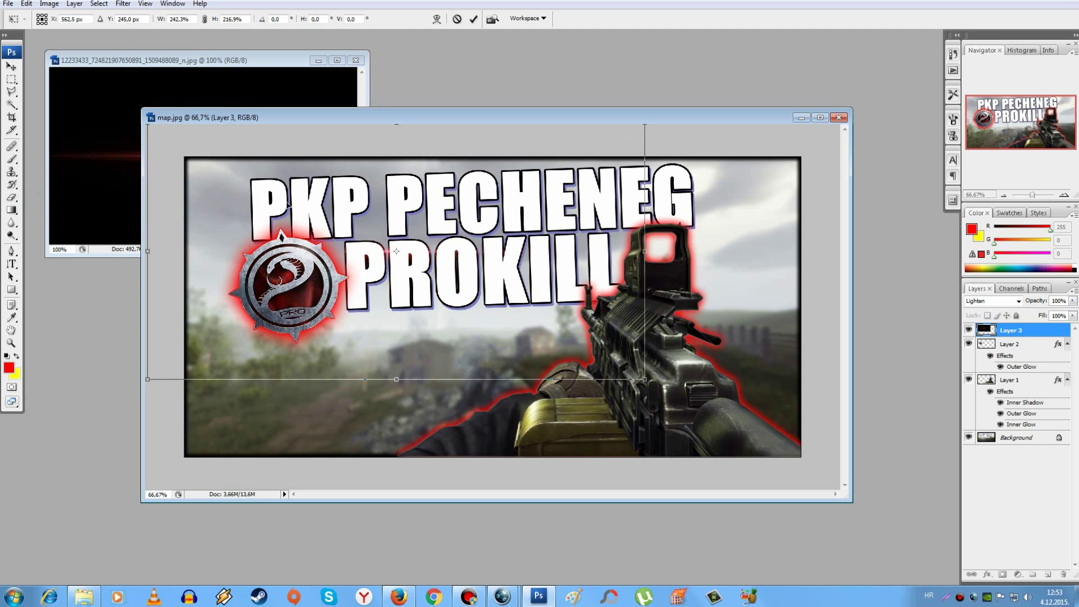
{"action": "left_click_drag", "start_coordinate": [371, 230], "coordinate": [400, 257]}
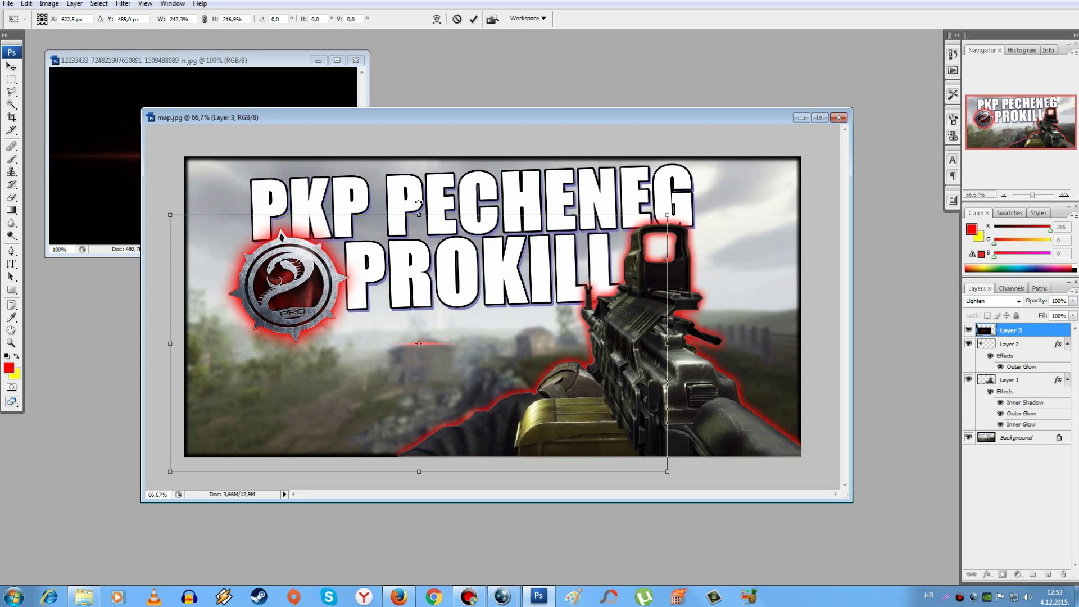
Tilt the flare -2°, move it up and left, and commit the transform.
{"action": "left_click_drag", "start_coordinate": [419, 203], "coordinate": [413, 194]}
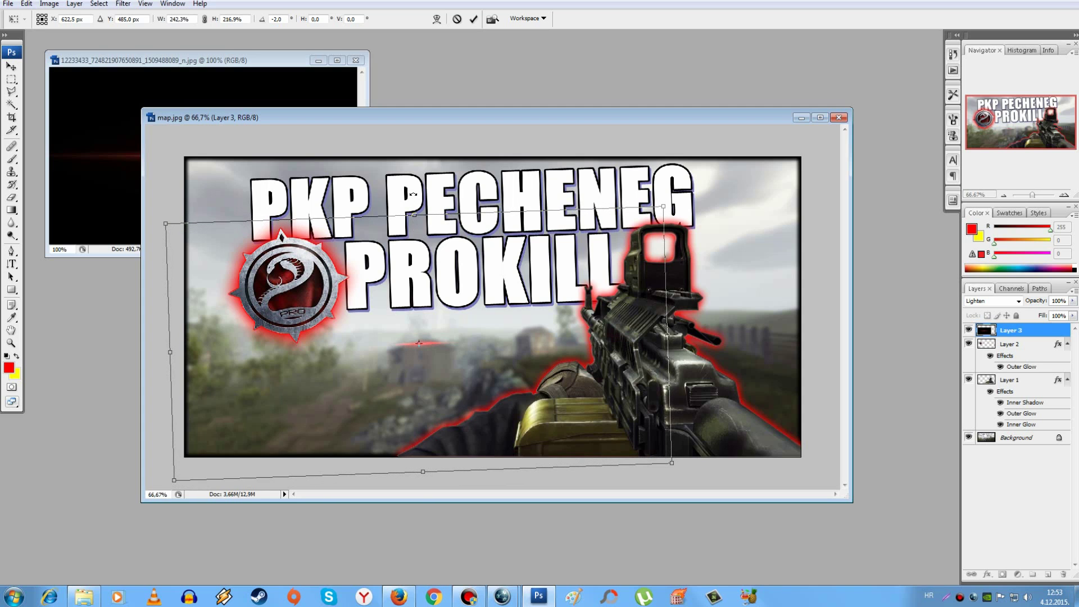
{"action": "left_click_drag", "start_coordinate": [426, 256], "coordinate": [261, 200]}
{"action": "key", "text": "Return"}
{"action": "right_click", "coordinate": [1006, 331]}
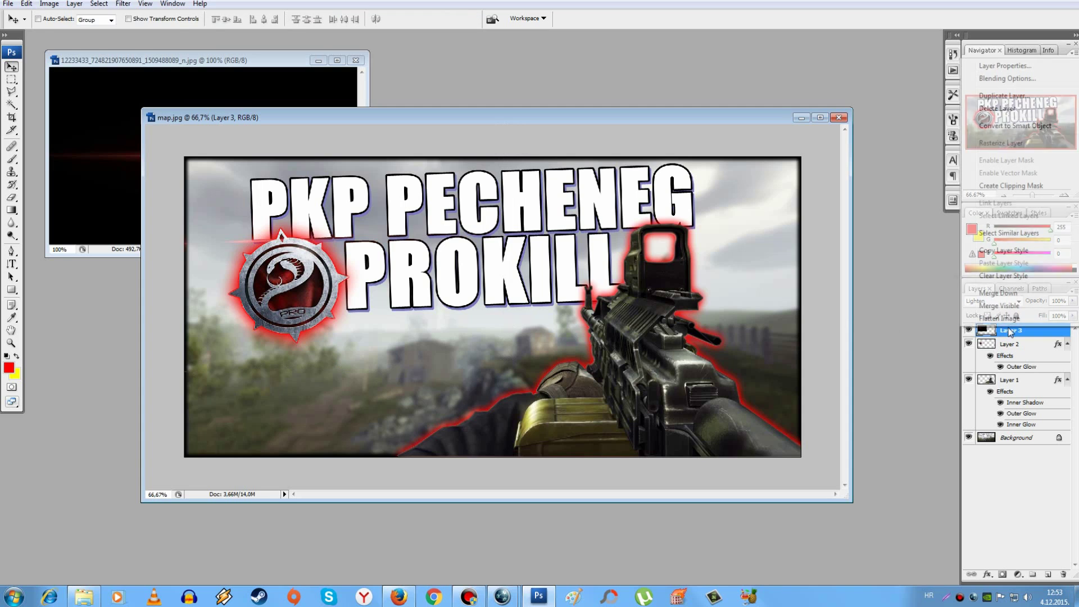
Duplicate the flare layer as Layer 3 copy to intensify the streak.
{"action": "left_click", "coordinate": [996, 97]}
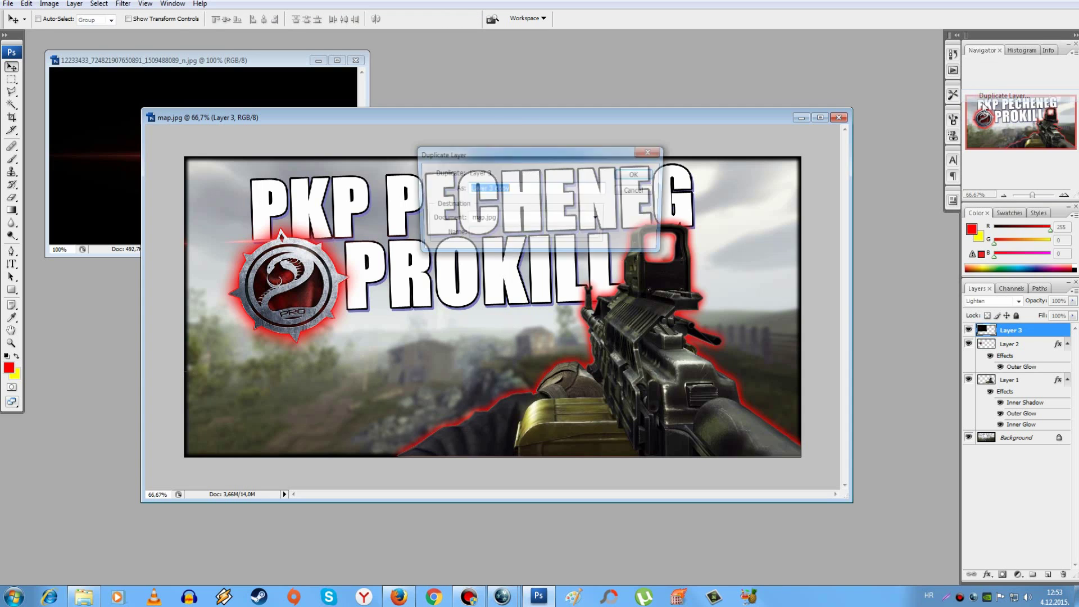
{"action": "left_click", "coordinate": [638, 175]}
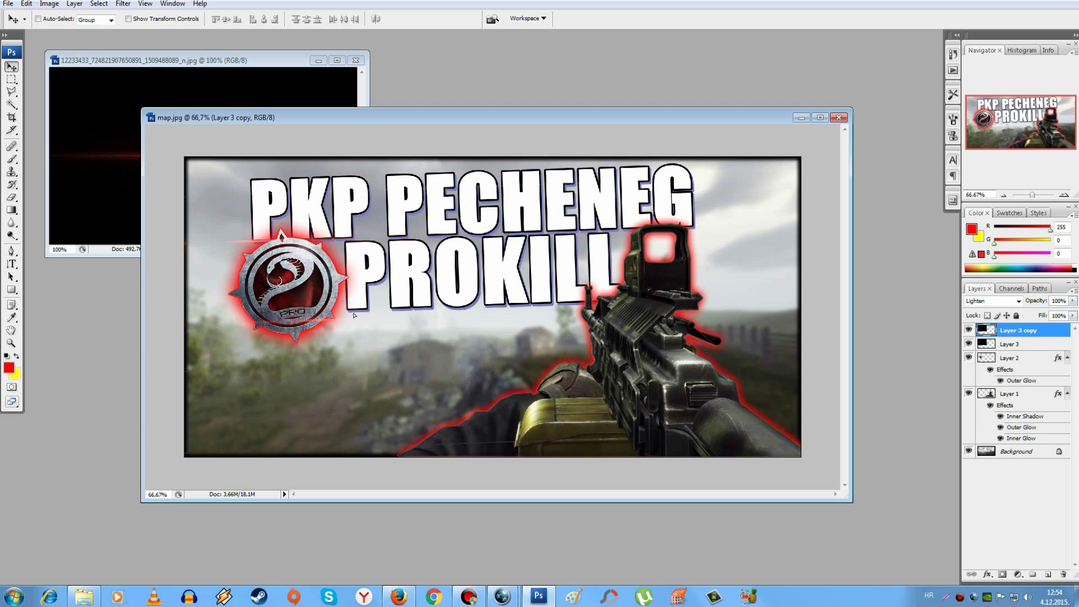
{"action": "left_click_drag", "start_coordinate": [354, 315], "coordinate": [357, 317]}
Close the flare source image and return to the textures folder in Explorer.
{"action": "left_click", "coordinate": [356, 60]}
{"action": "left_click", "coordinate": [84, 597]}
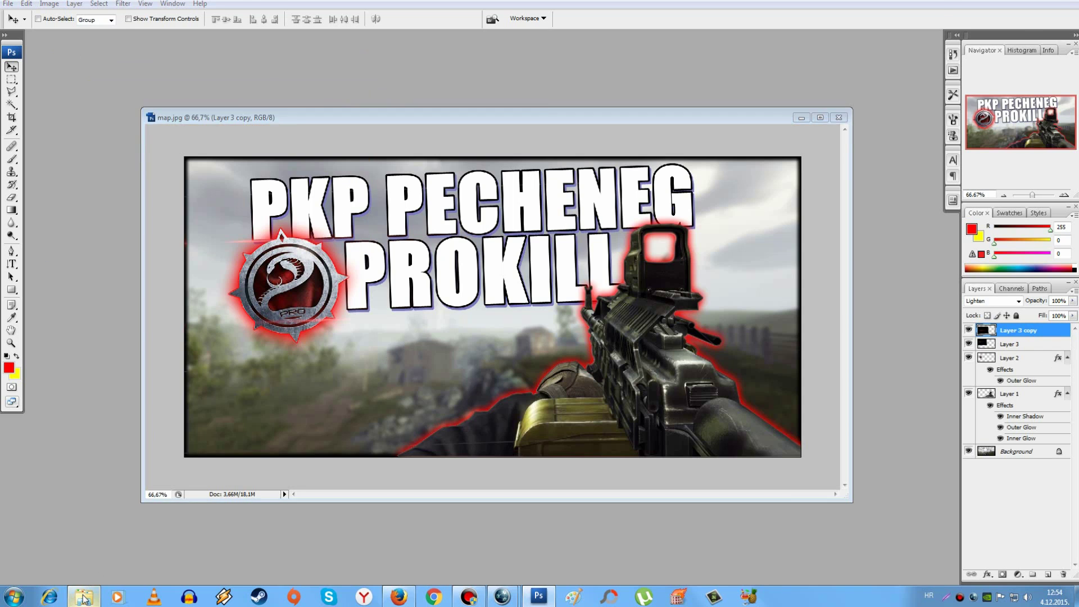
{"action": "left_click", "coordinate": [645, 373]}
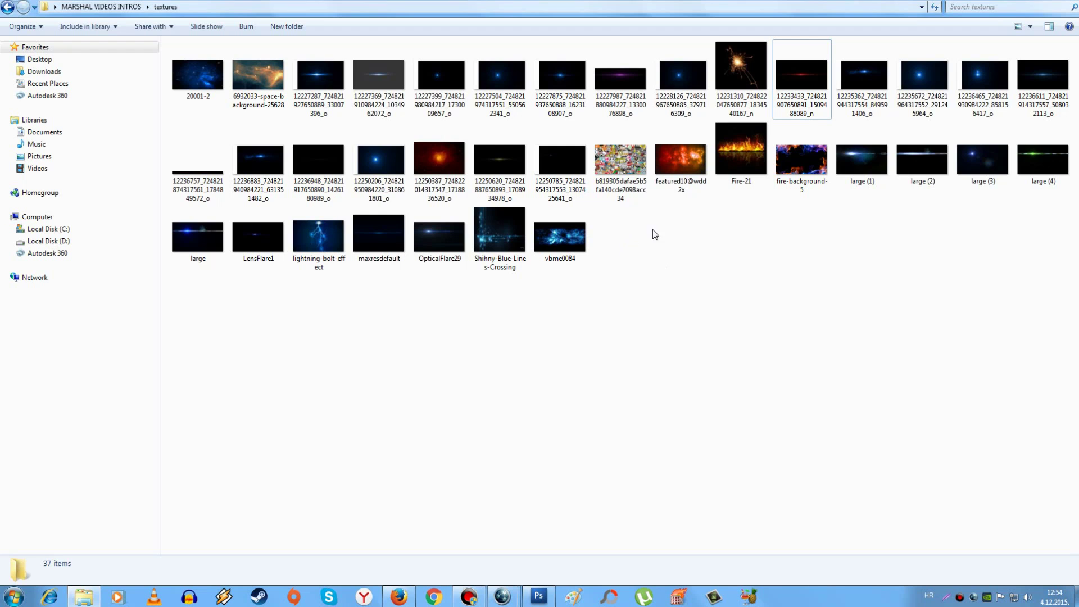
Open the space-background texture and copy it into map.jpg as Layer 4.
{"action": "left_click_drag", "start_coordinate": [262, 84], "coordinate": [124, 302]}
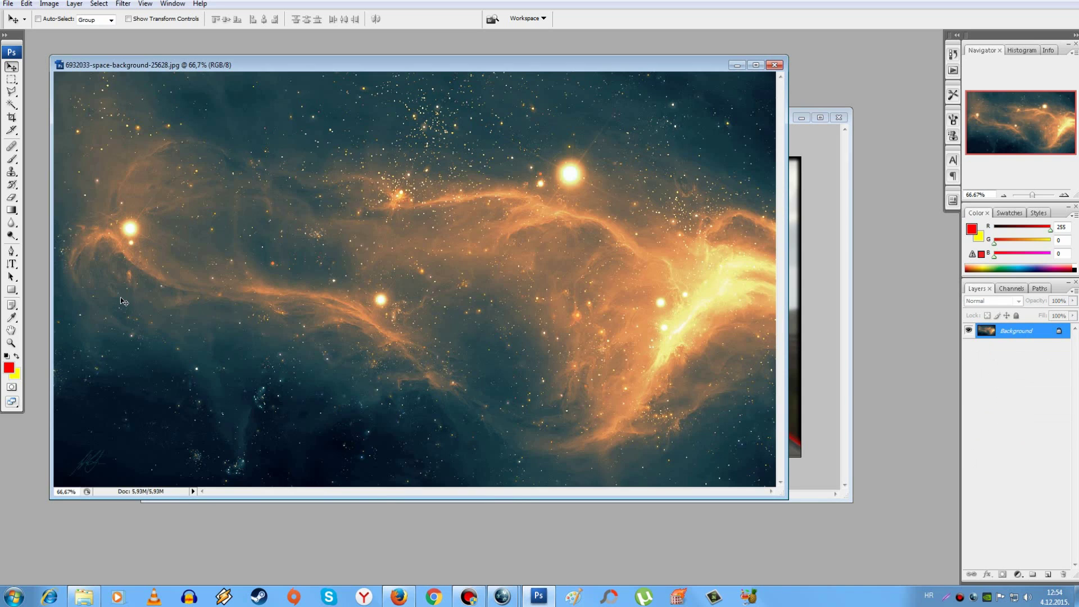
{"action": "left_click_drag", "start_coordinate": [121, 66], "coordinate": [52, 109]}
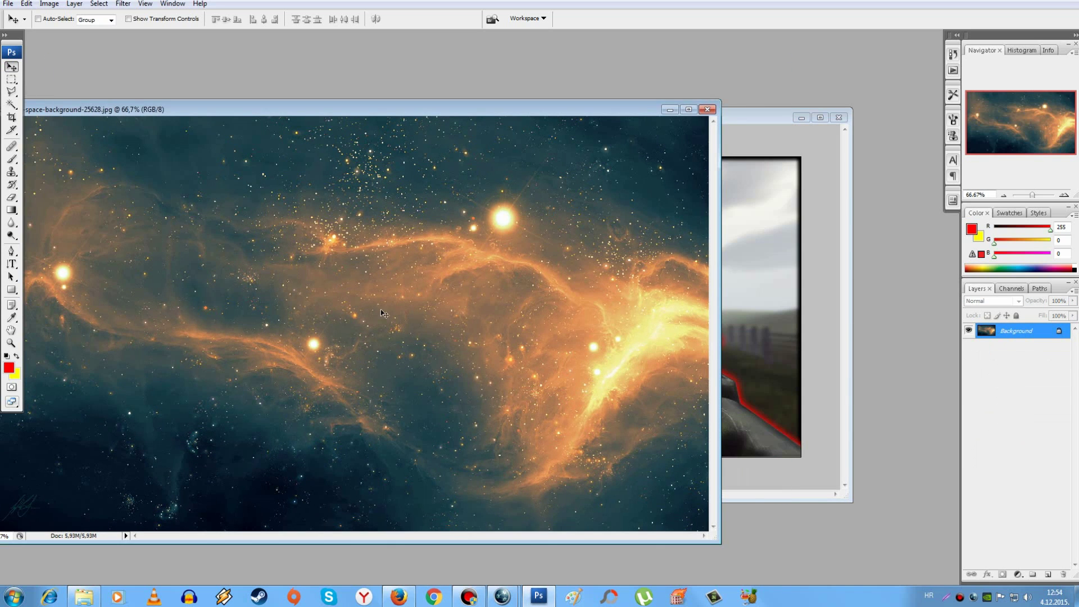
{"action": "left_click_drag", "start_coordinate": [384, 314], "coordinate": [507, 292]}
Blend the space layer in Screen mode and shift it down and right.
{"action": "left_click", "coordinate": [1000, 302]}
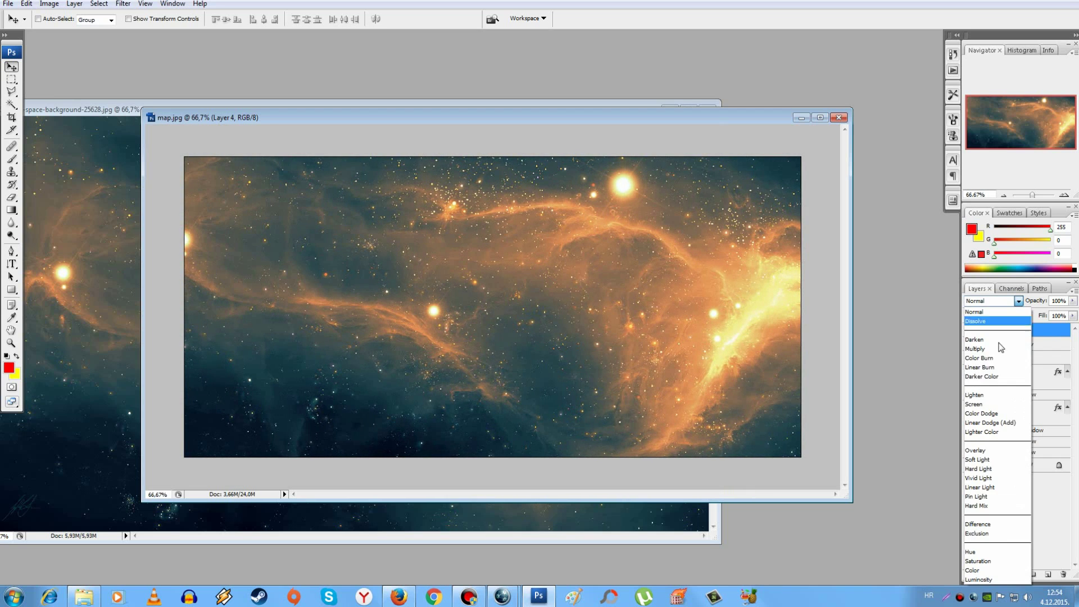
{"action": "left_click", "coordinate": [974, 404]}
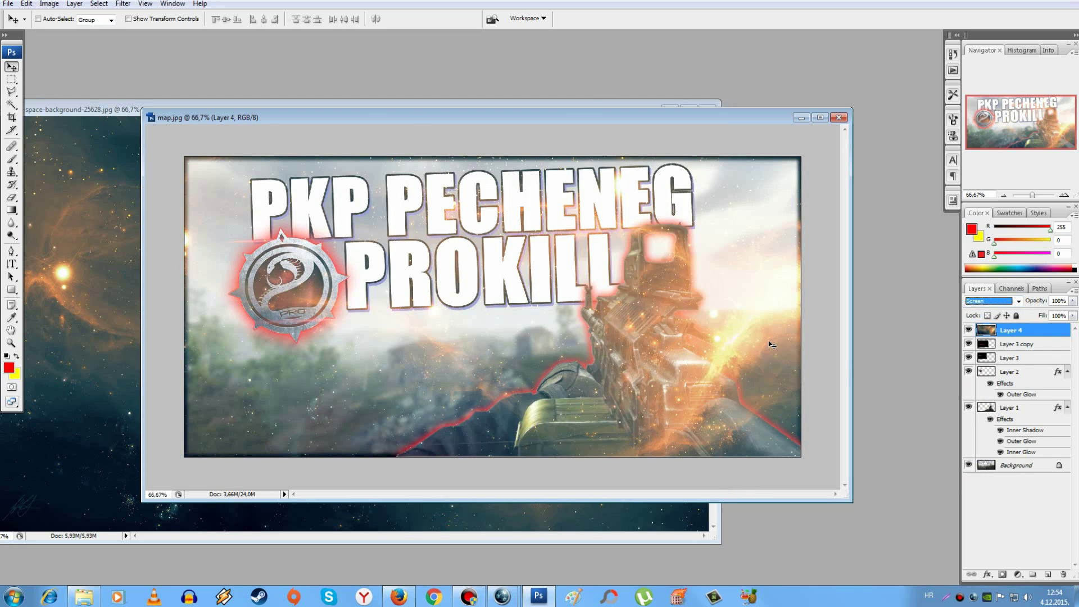
{"action": "key", "text": "Down"}
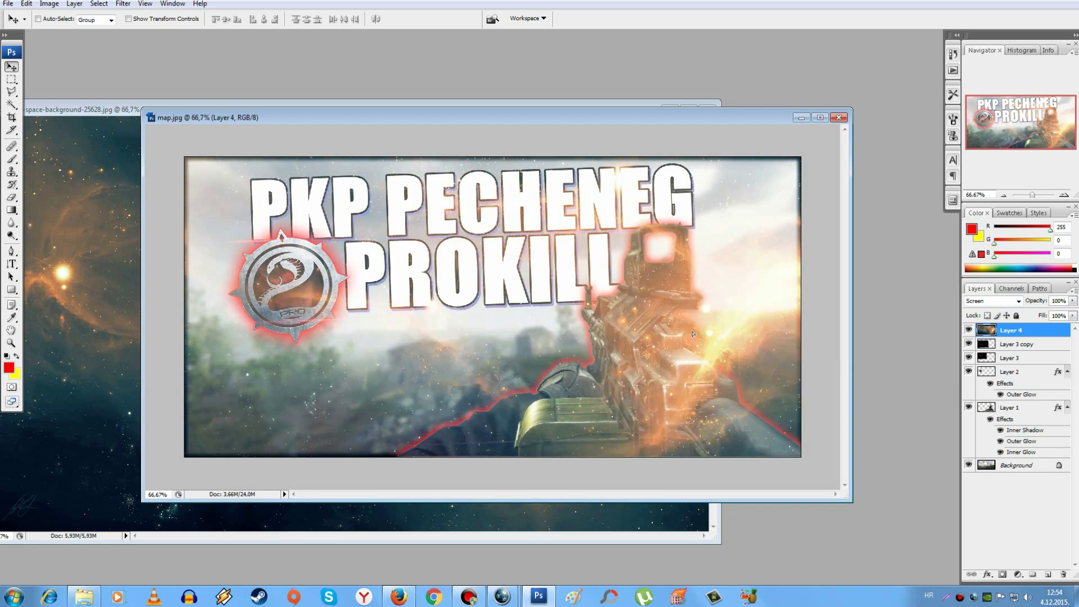
{"action": "key", "text": "Up"}
{"action": "left_click_drag", "start_coordinate": [700, 365], "coordinate": [789, 429]}
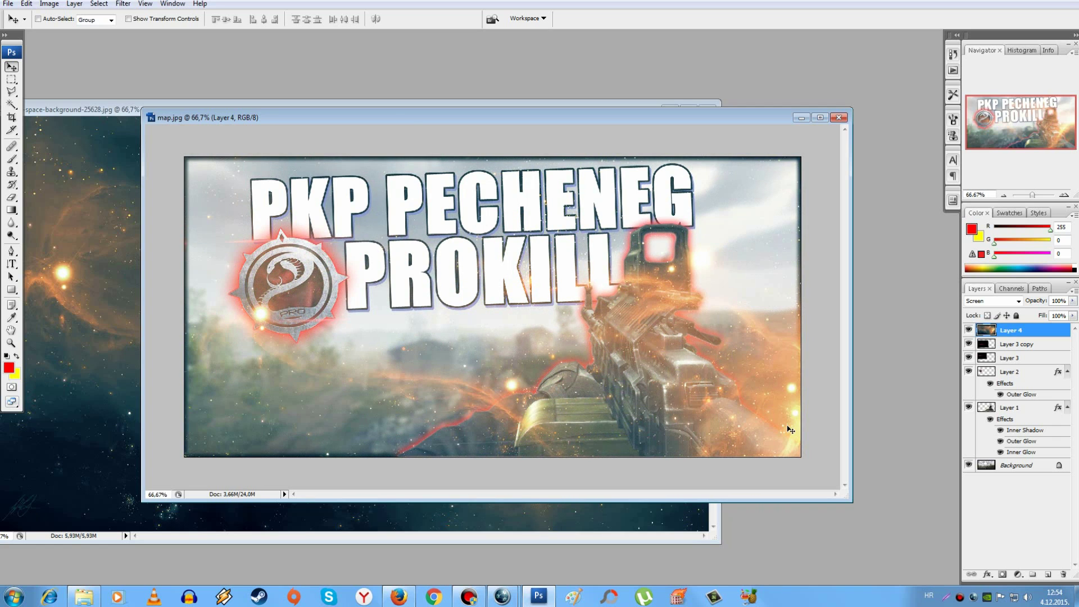
Lower the space layer's fill to 53%, try Color Dodge, and reposition the texture.
{"action": "left_click", "coordinate": [1074, 316]}
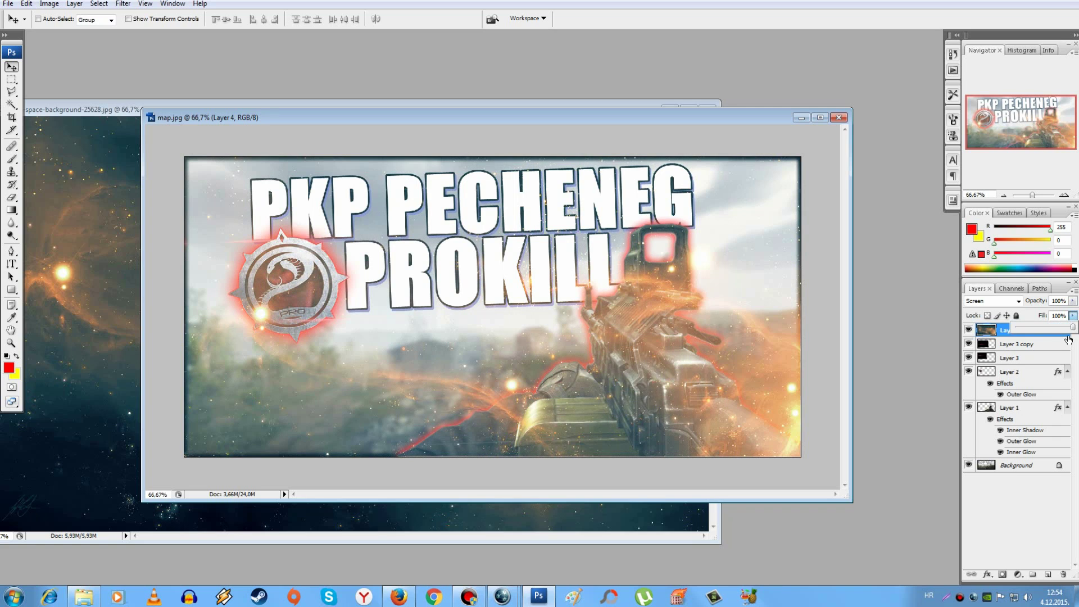
{"action": "left_click_drag", "start_coordinate": [1063, 331], "coordinate": [1056, 331]}
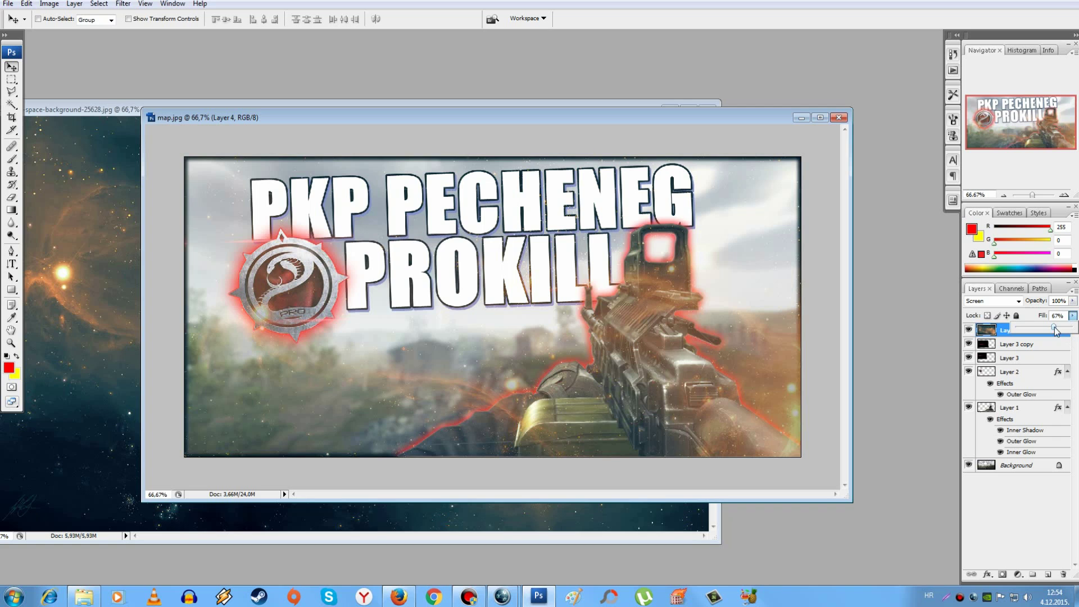
{"action": "left_click_drag", "start_coordinate": [1055, 331], "coordinate": [1047, 331]}
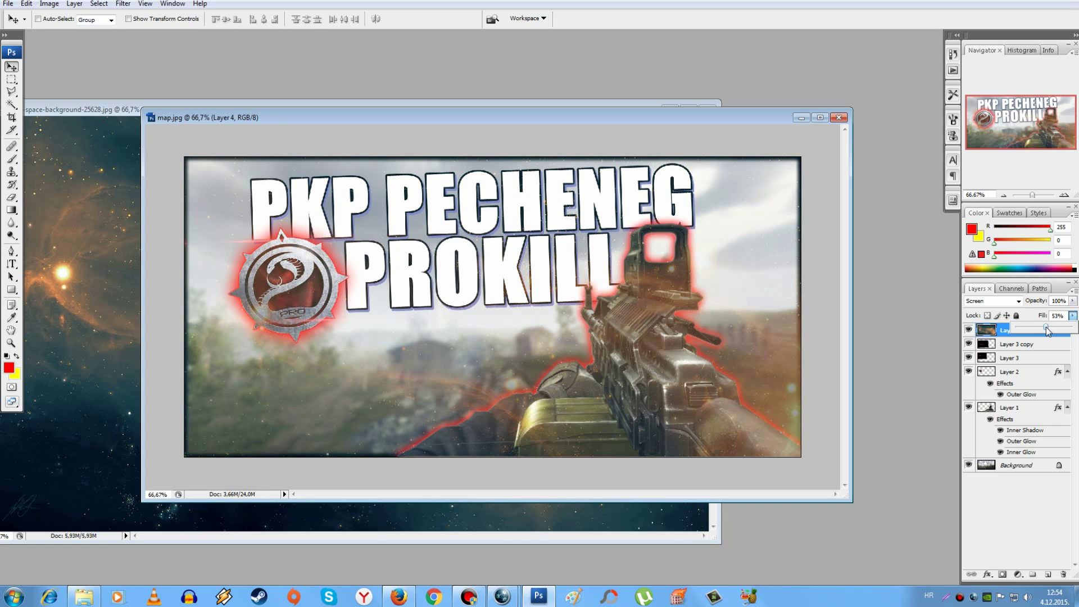
{"action": "left_click", "coordinate": [1006, 301]}
{"action": "left_click", "coordinate": [1008, 307]}
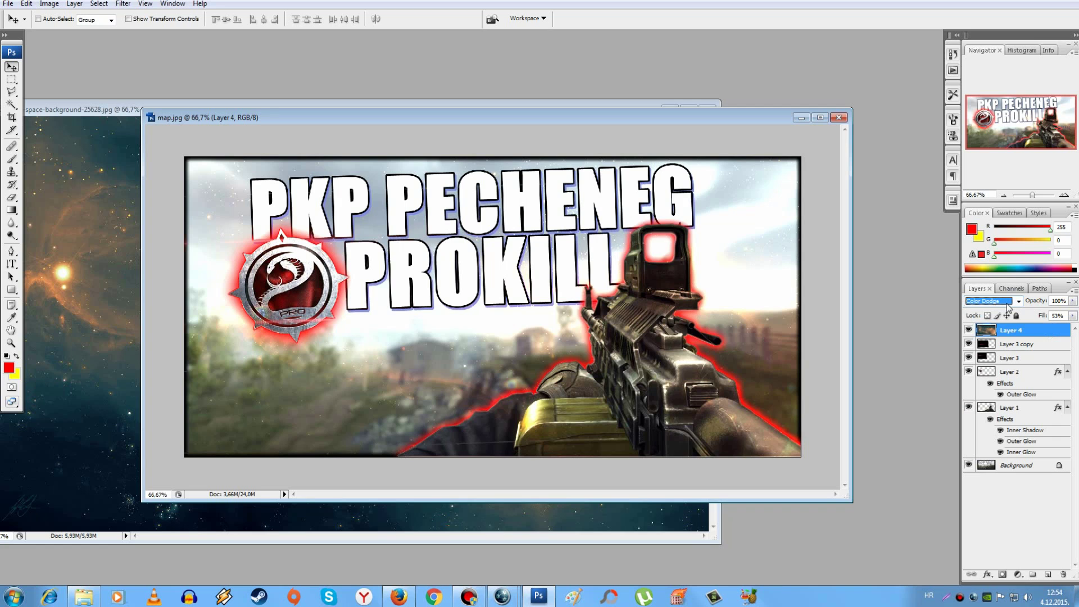
{"action": "left_click_drag", "start_coordinate": [730, 315], "coordinate": [656, 368]}
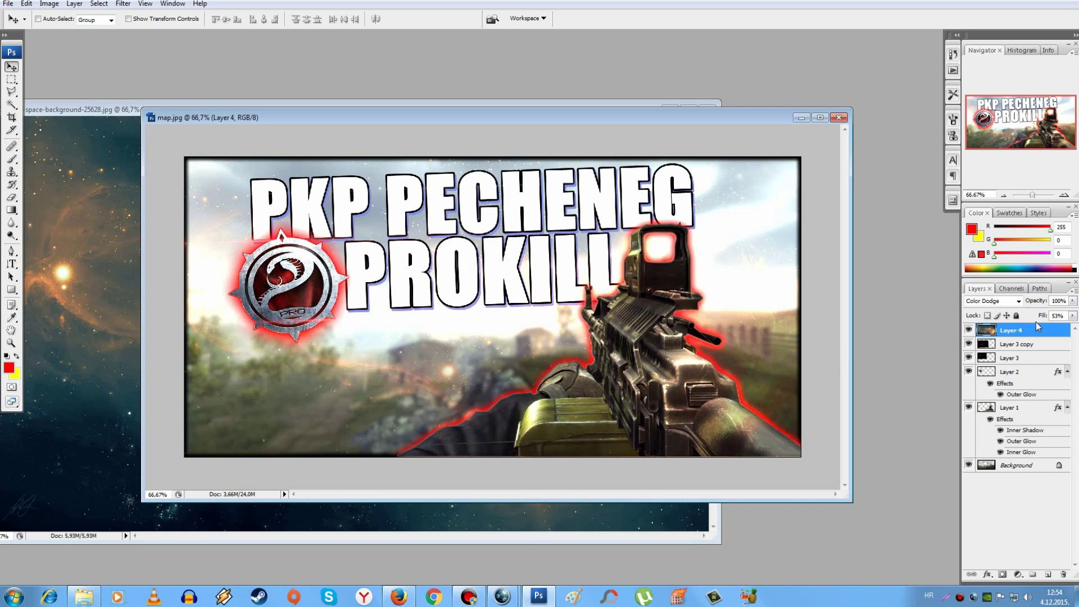
Raise the fill to 69%, switch the blend mode to Soft Light, and nudge the texture.
{"action": "left_click", "coordinate": [1073, 315]}
{"action": "left_click_drag", "start_coordinate": [1052, 331], "coordinate": [1057, 332]}
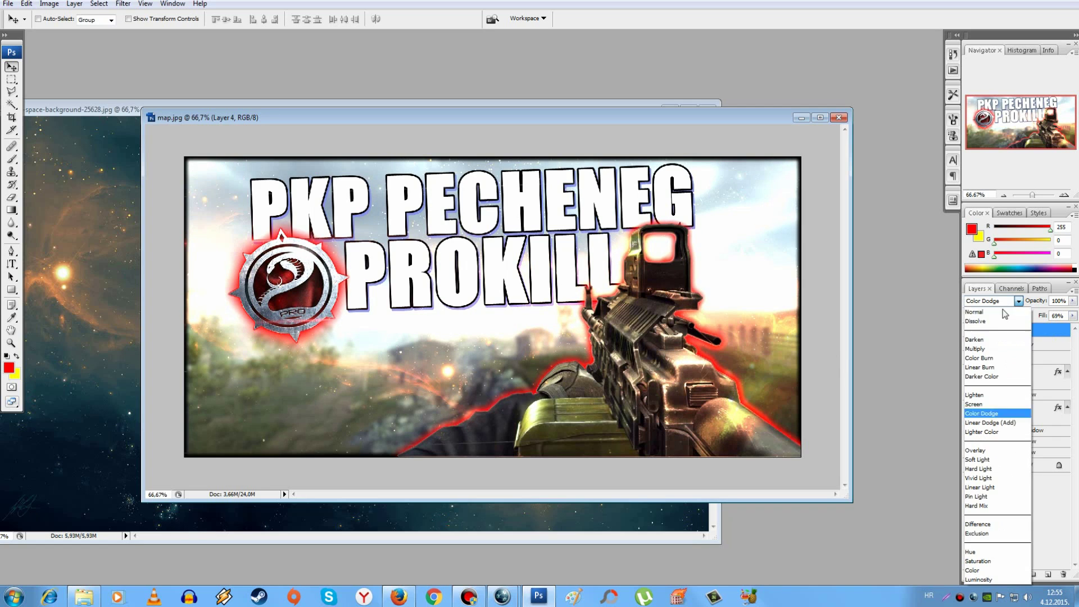
{"action": "left_click", "coordinate": [1017, 301]}
{"action": "left_click", "coordinate": [981, 396]}
{"action": "key", "text": "Up"}
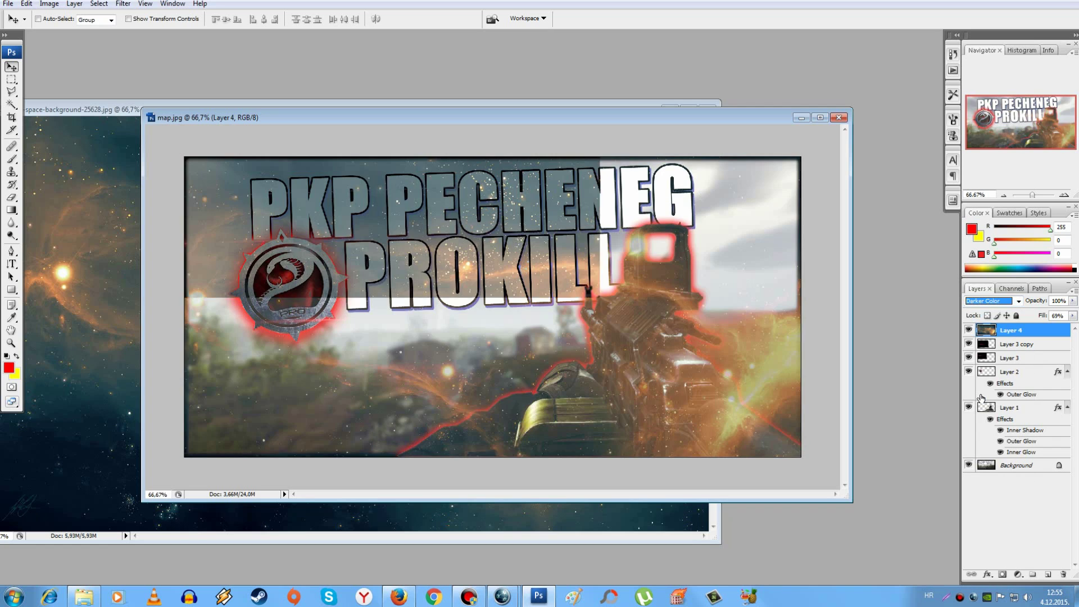
{"action": "key", "text": "Down"}
{"action": "key", "text": "Down"}
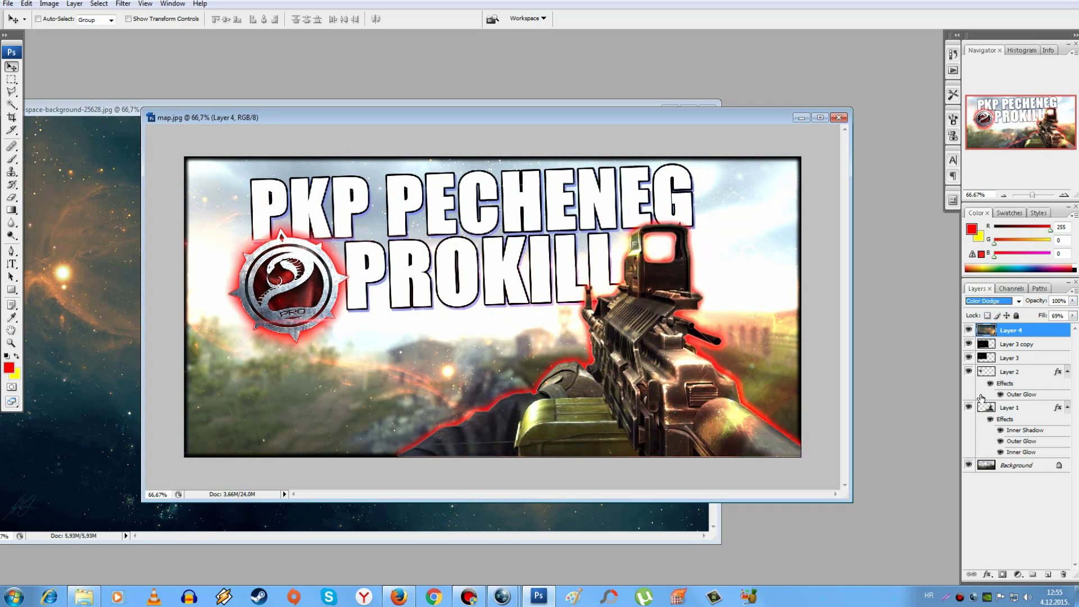
{"action": "key", "text": "Down"}
{"action": "key", "text": "Down"}
{"action": "key", "text": "Down"}
{"action": "key", "text": "Down"}
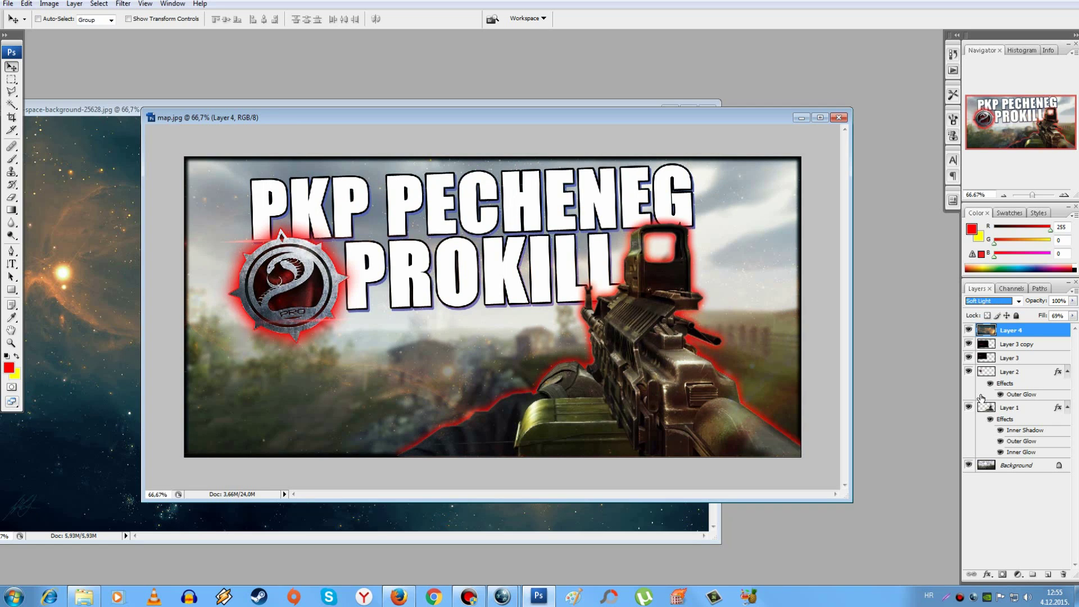
{"action": "left_click", "coordinate": [632, 371]}
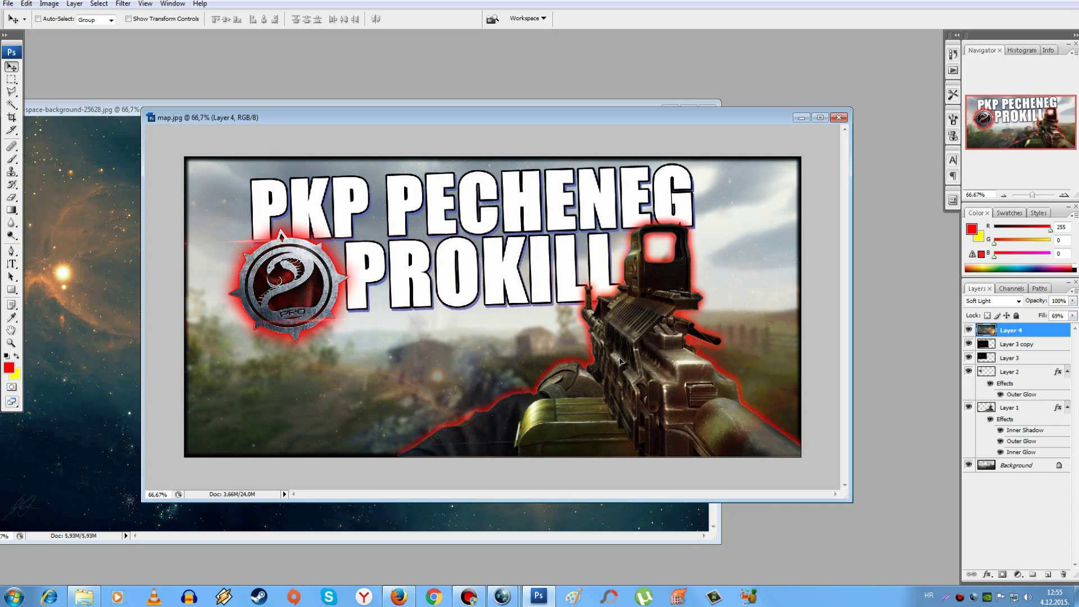
{"action": "left_click_drag", "start_coordinate": [630, 367], "coordinate": [623, 361]}
Raise the fill to 93%, close the space background image, and set opacity to 78%.
{"action": "left_click", "coordinate": [1073, 316]}
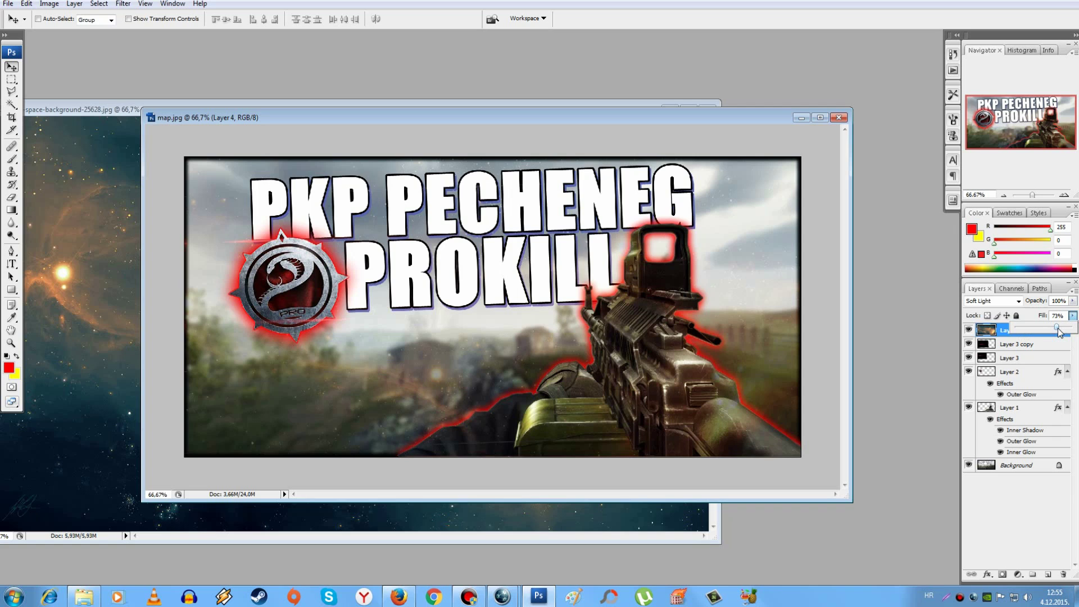
{"action": "left_click_drag", "start_coordinate": [1062, 330], "coordinate": [1067, 331]}
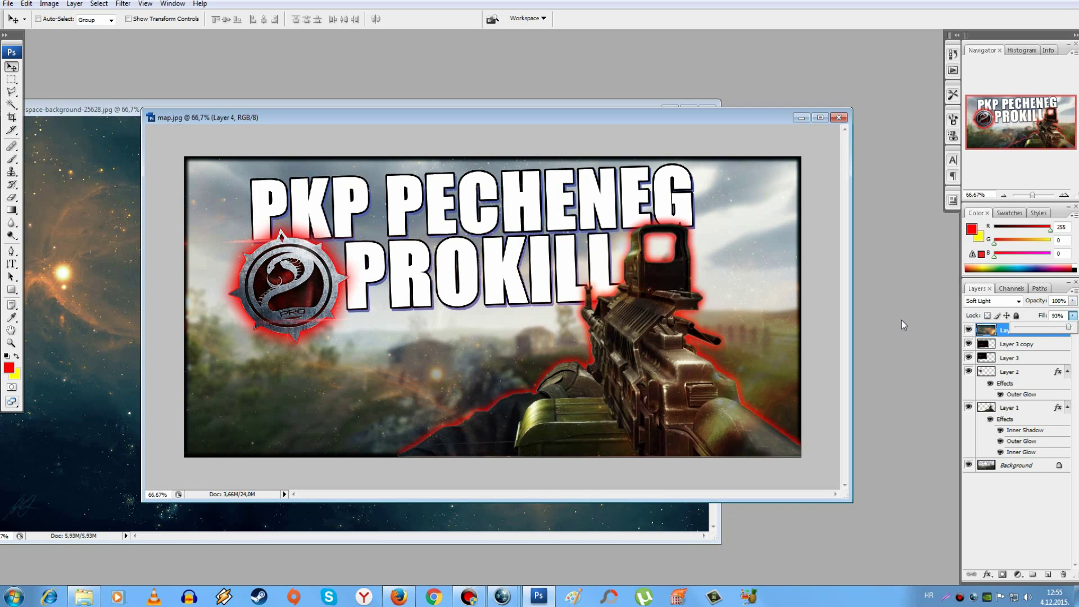
{"action": "left_click", "coordinate": [86, 428]}
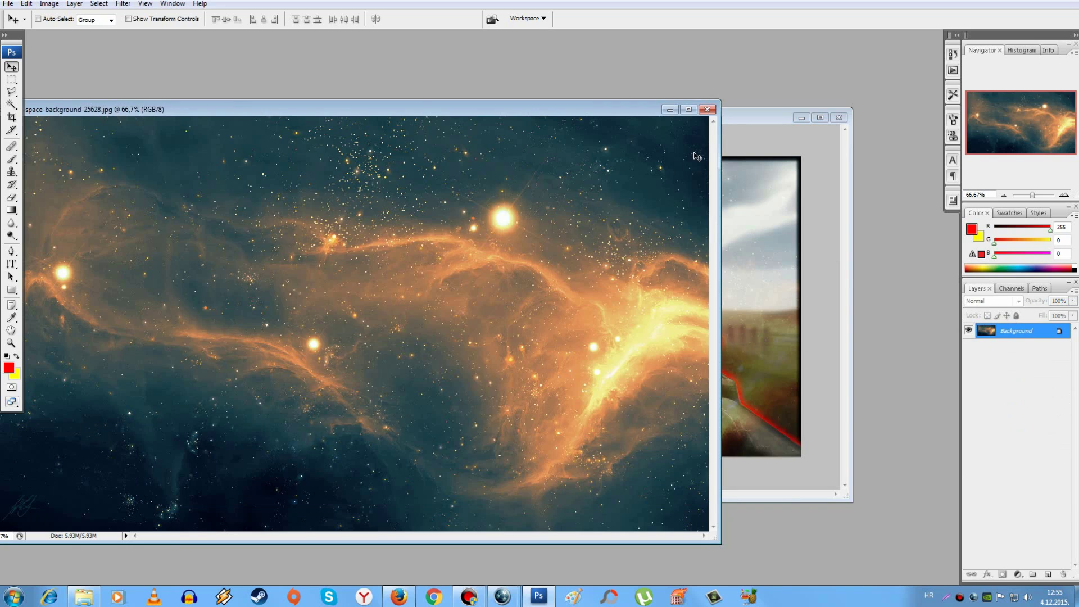
{"action": "left_click", "coordinate": [711, 107]}
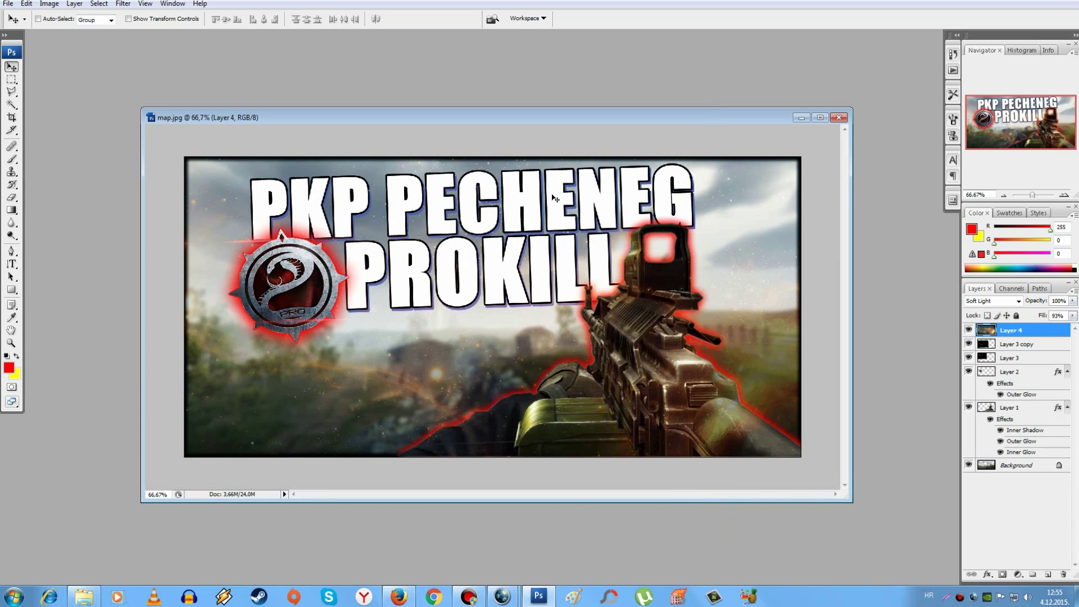
{"action": "left_click", "coordinate": [1073, 302]}
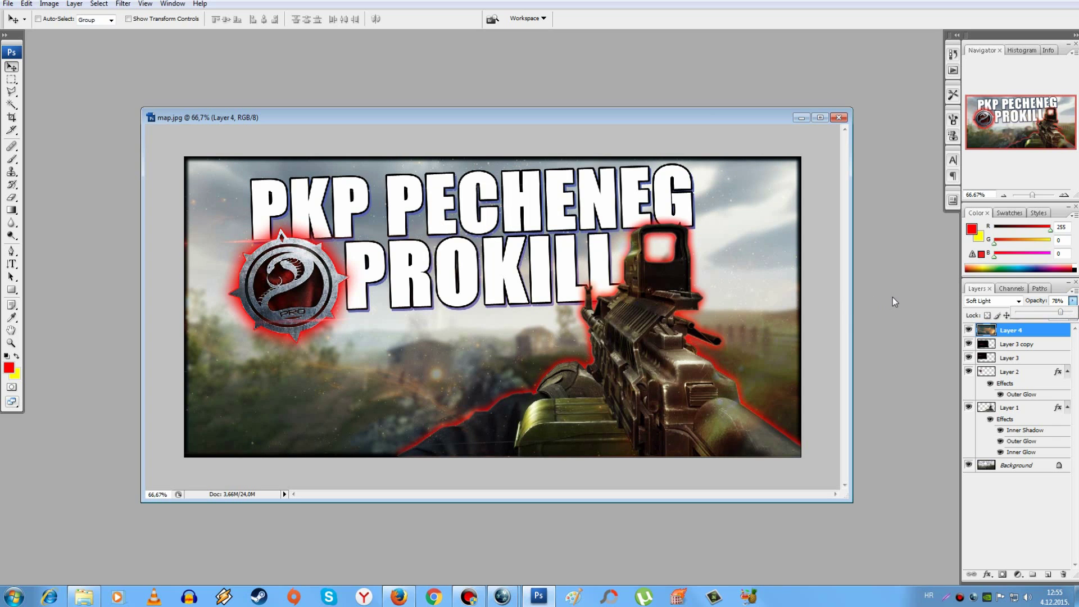
{"action": "left_click_drag", "start_coordinate": [471, 117], "coordinate": [437, 93]}
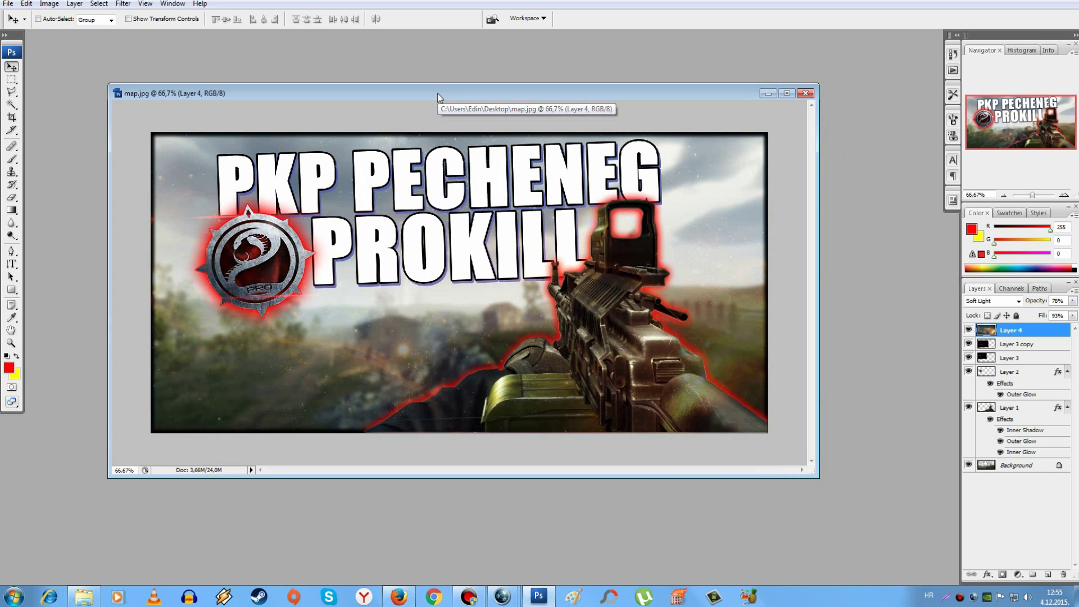
Save the thumbnail to the Desktop as JPEG 'pkp prokill cover' at maximum quality 12.
{"action": "key", "text": "ctrl+shift+s"}
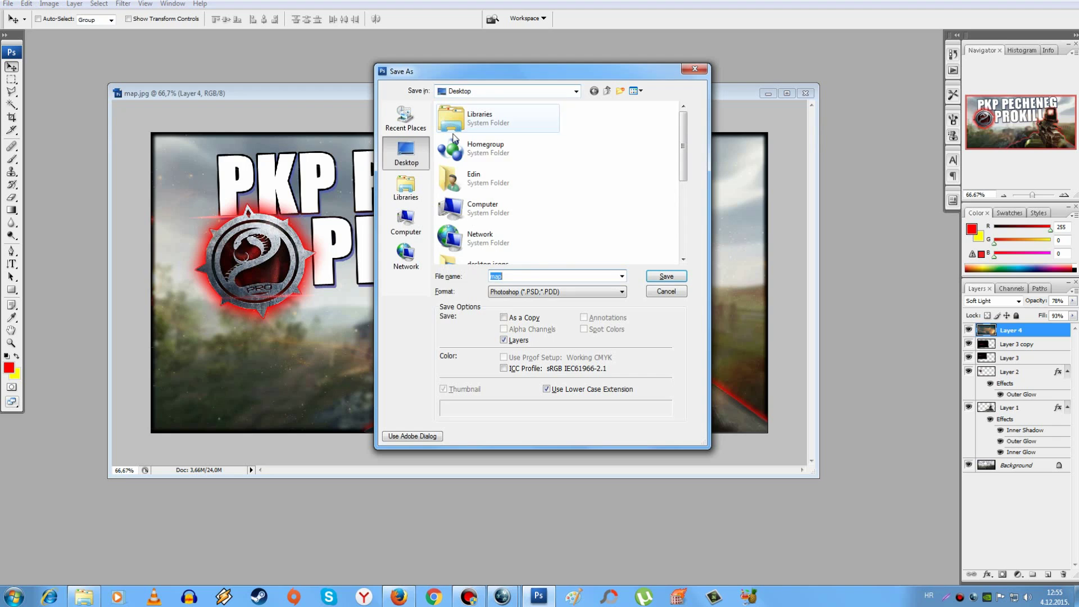
{"action": "type", "text": "pkp prokil cover"}
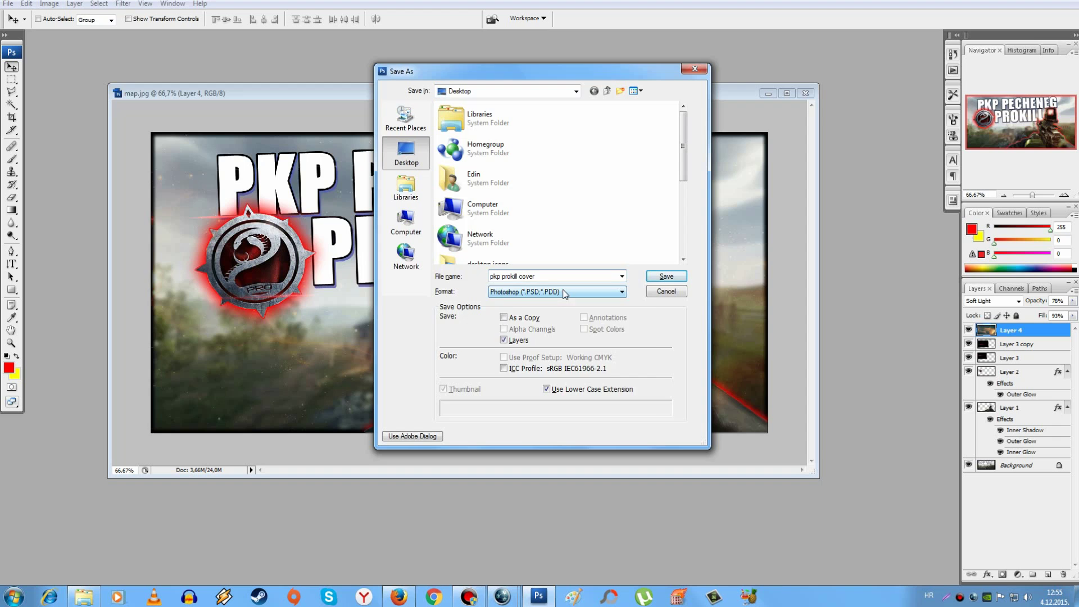
{"action": "left_click", "coordinate": [565, 292]}
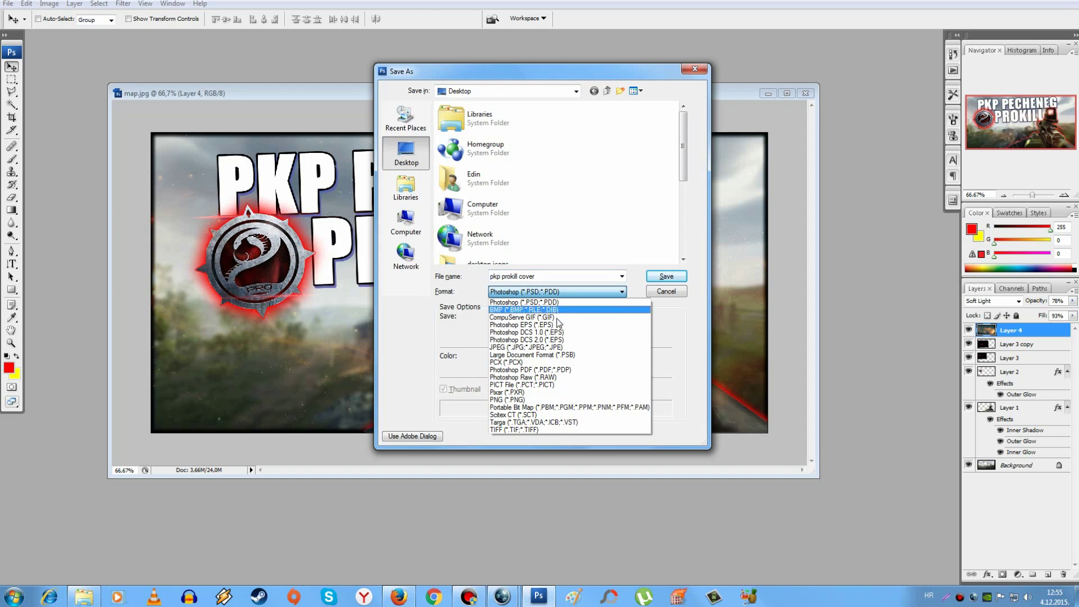
{"action": "left_click", "coordinate": [532, 353]}
{"action": "left_click", "coordinate": [664, 277]}
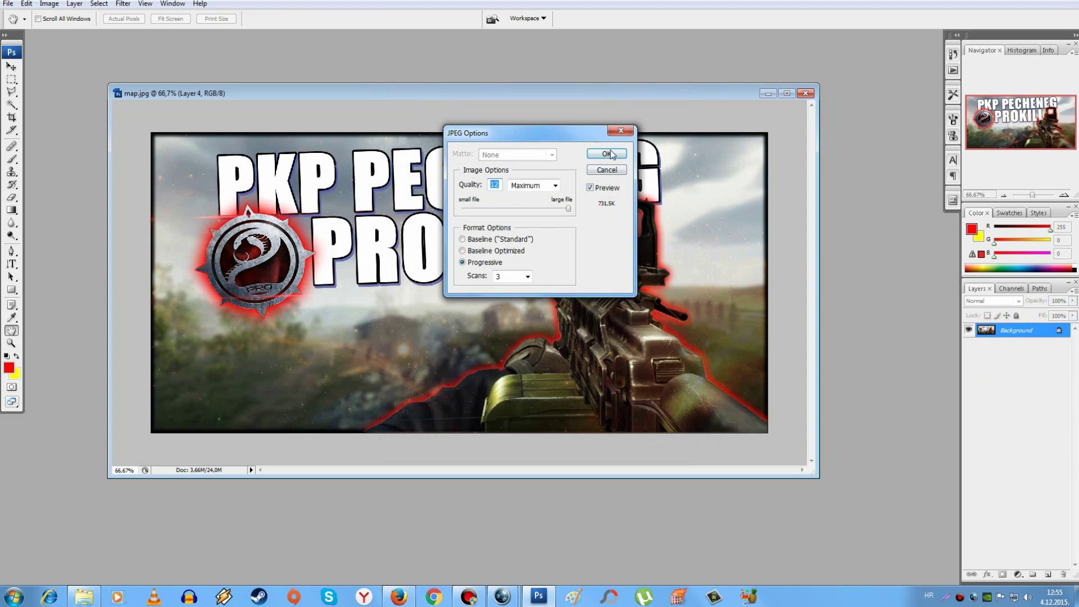
{"action": "left_click", "coordinate": [606, 160]}
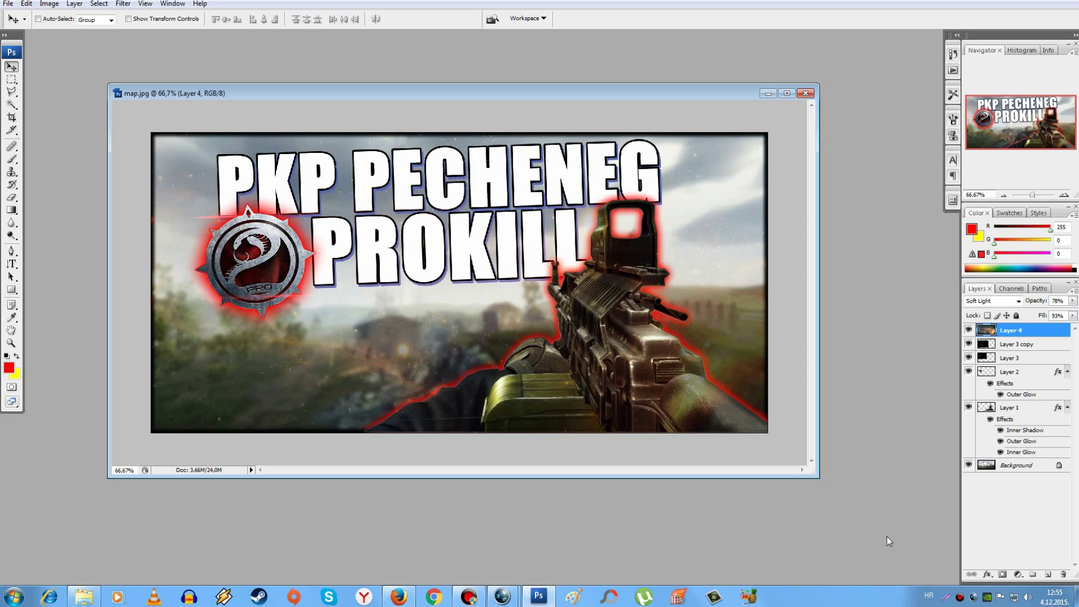
{"action": "left_click", "coordinate": [1077, 596]}
Open the saved pkp prokill cover image from the desktop in Picture Manager.
{"action": "right_click", "coordinate": [345, 246]}
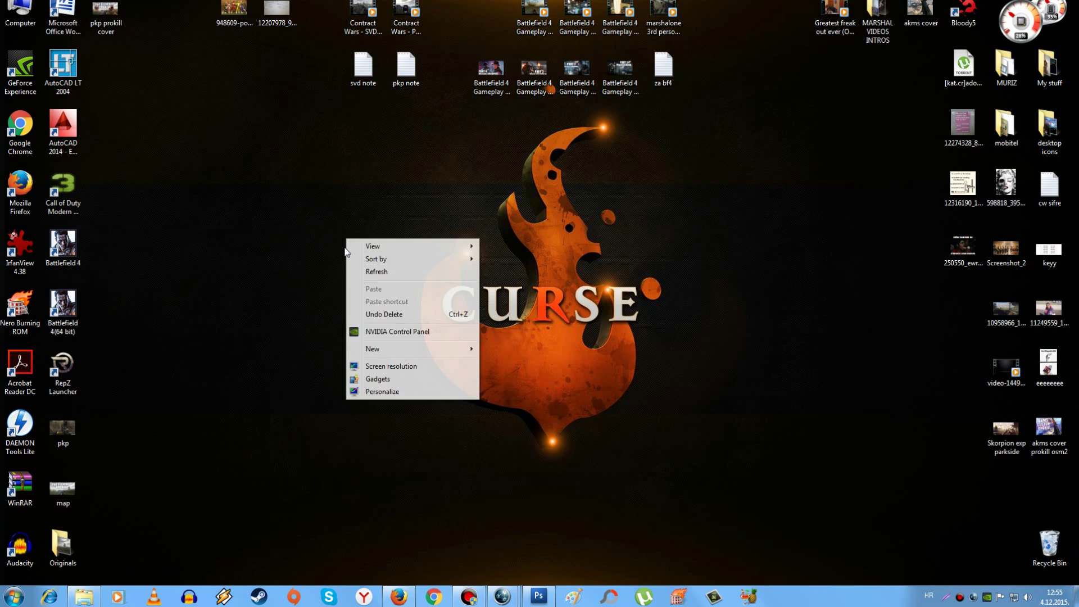
{"action": "left_click", "coordinate": [377, 271]}
{"action": "left_click_drag", "start_coordinate": [106, 15], "coordinate": [153, 485]}
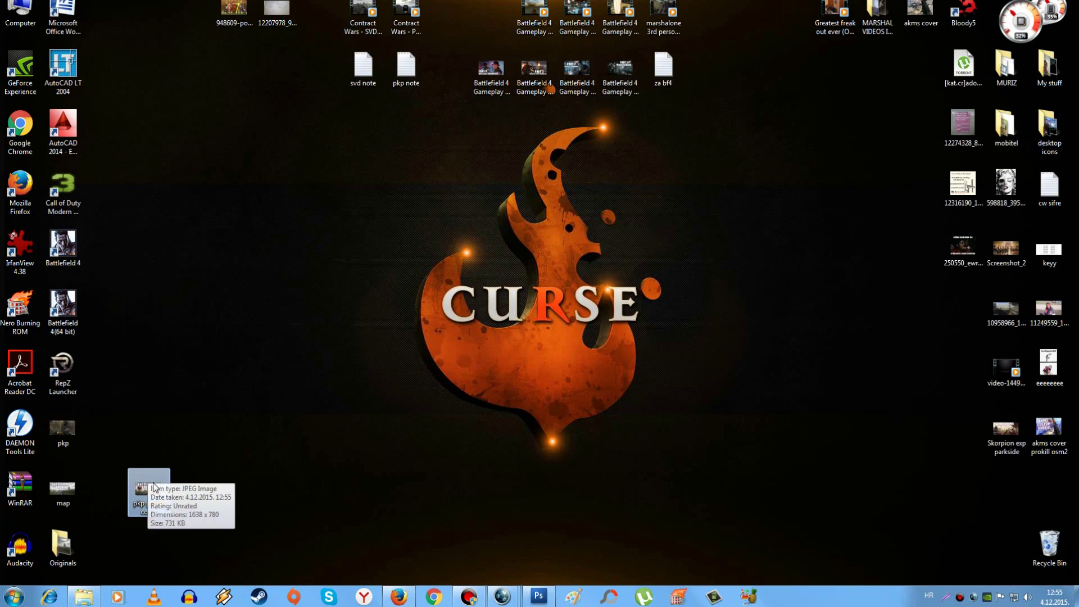
{"action": "double_click", "coordinate": [154, 487]}
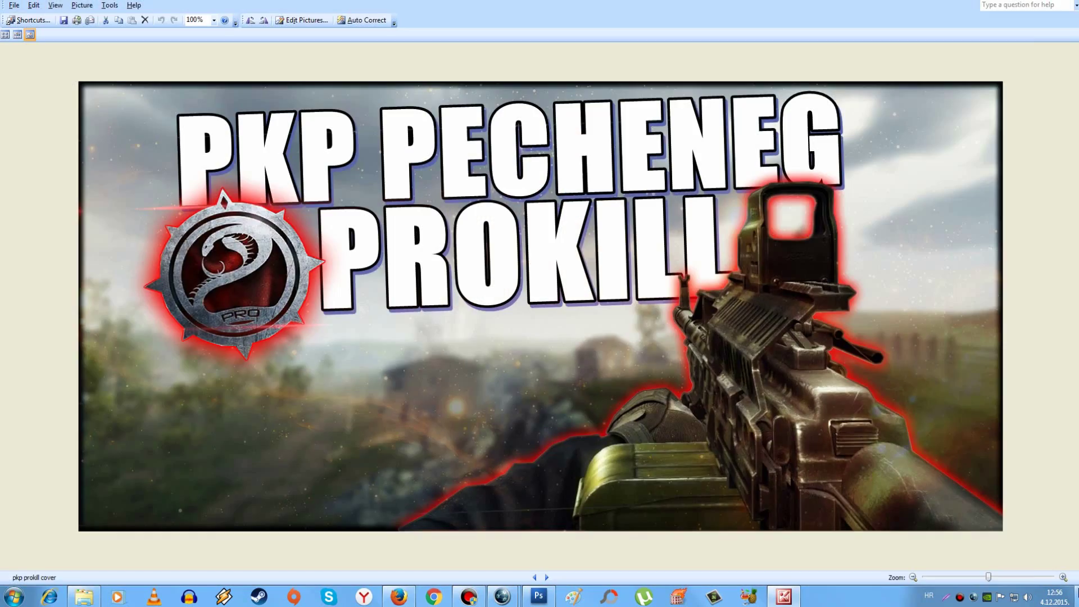
Open the original map and pkp images for comparison, then return to pkp prokill cover.
{"action": "left_click", "coordinate": [1075, 592]}
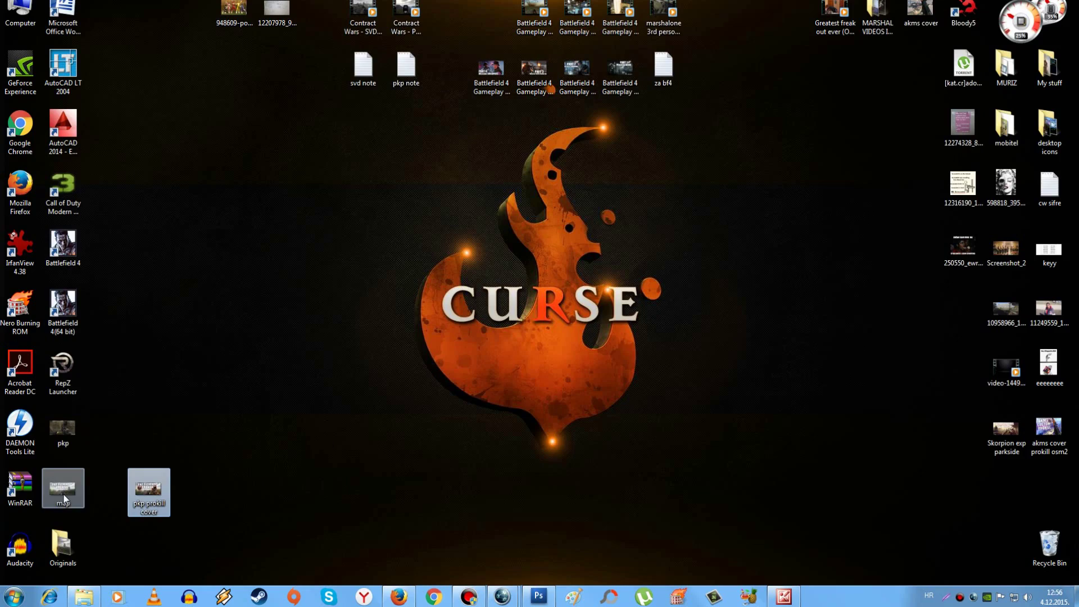
{"action": "double_click", "coordinate": [63, 490]}
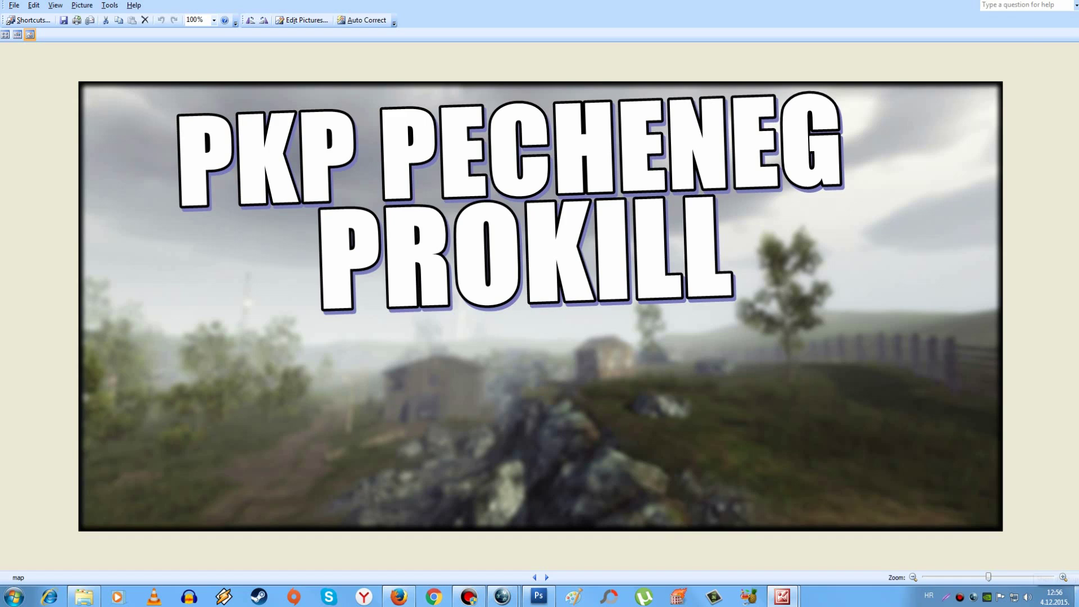
{"action": "key", "text": "alt+F4"}
{"action": "double_click", "coordinate": [65, 431]}
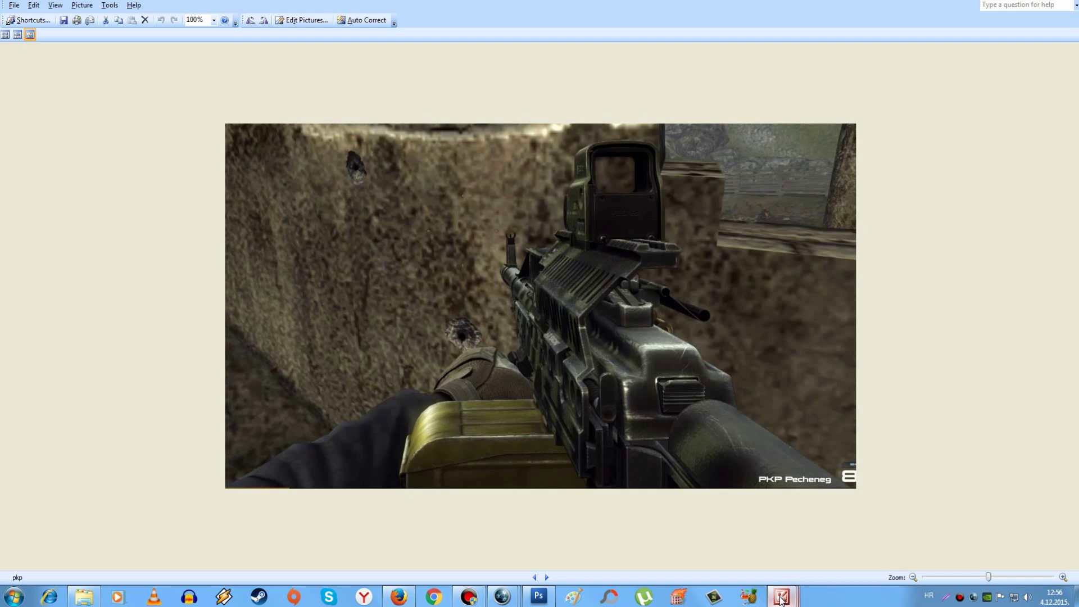
{"action": "mouse_move", "coordinate": [780, 600]}
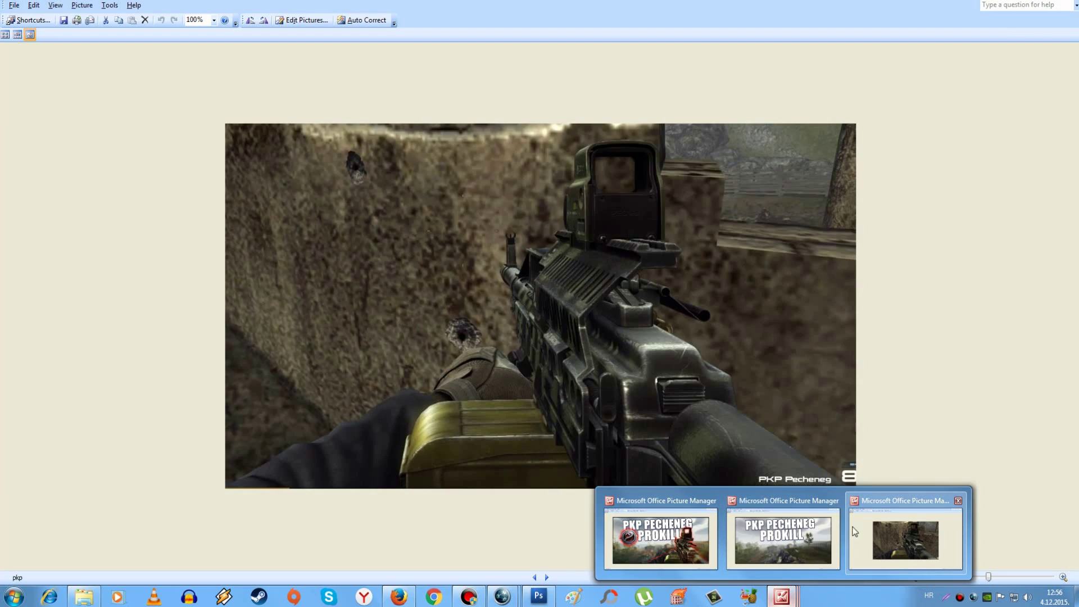
{"action": "left_click", "coordinate": [679, 535]}
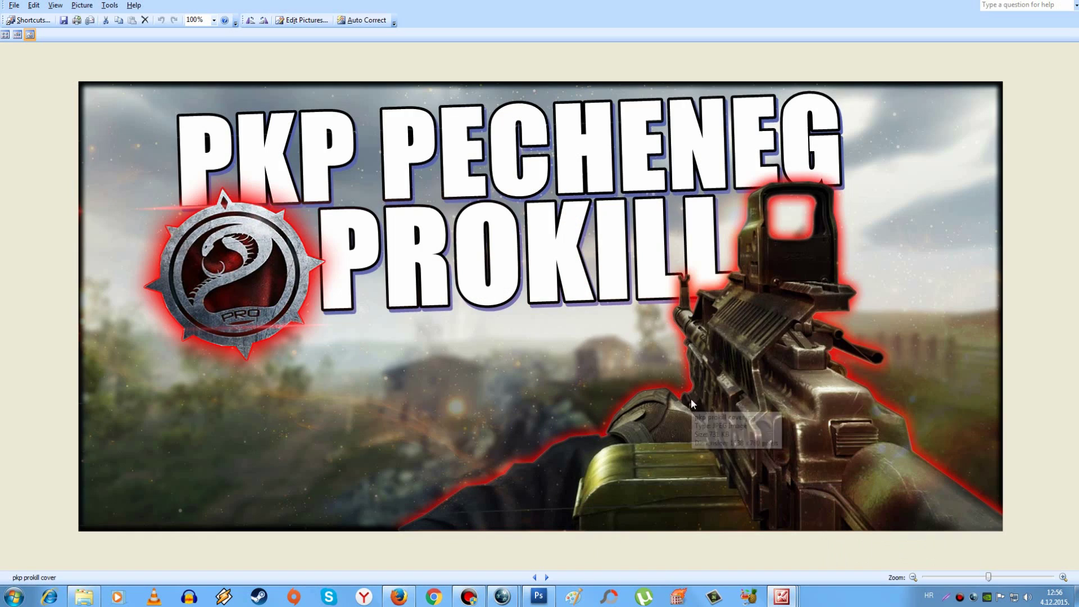